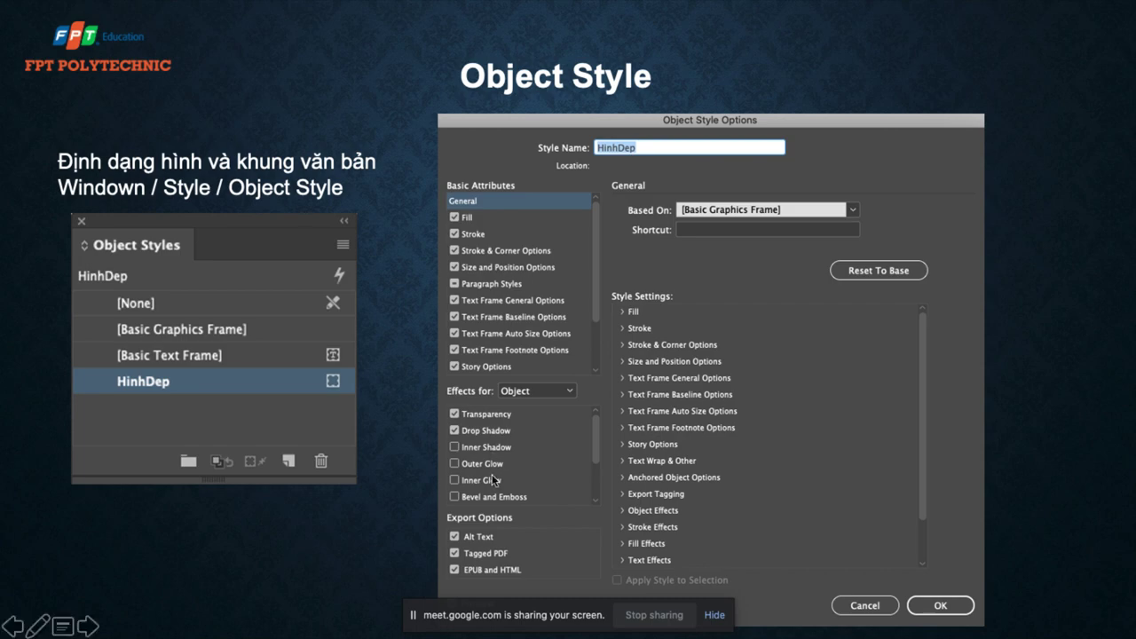
End the slide show, switch to Adobe InDesign and save the document lamdep moi.indd.
click(479, 431)
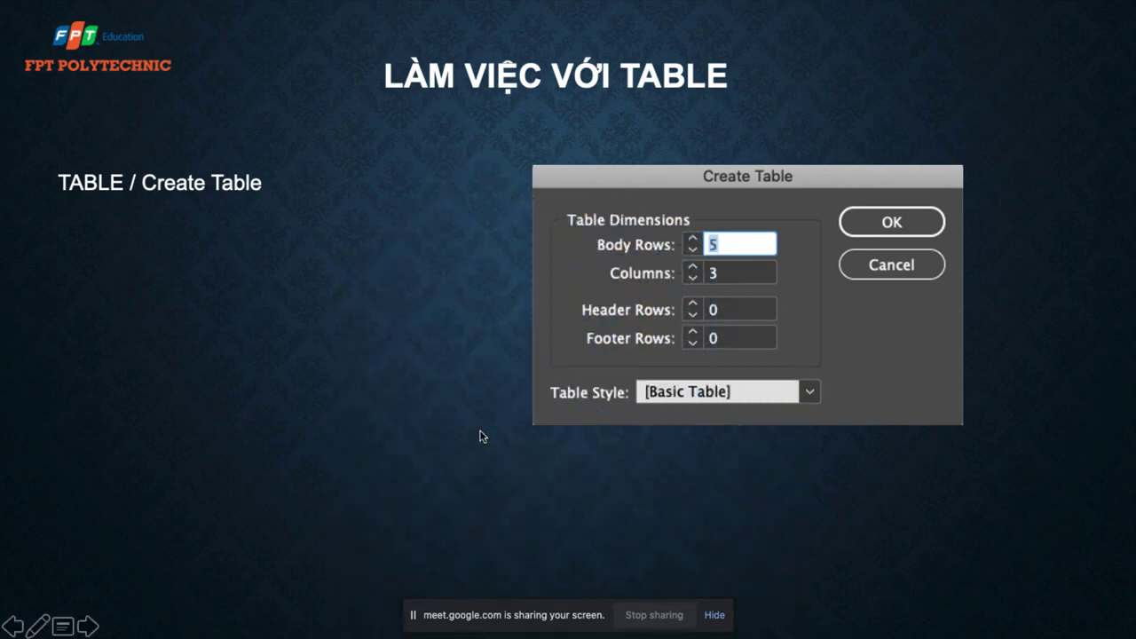
key(Left)
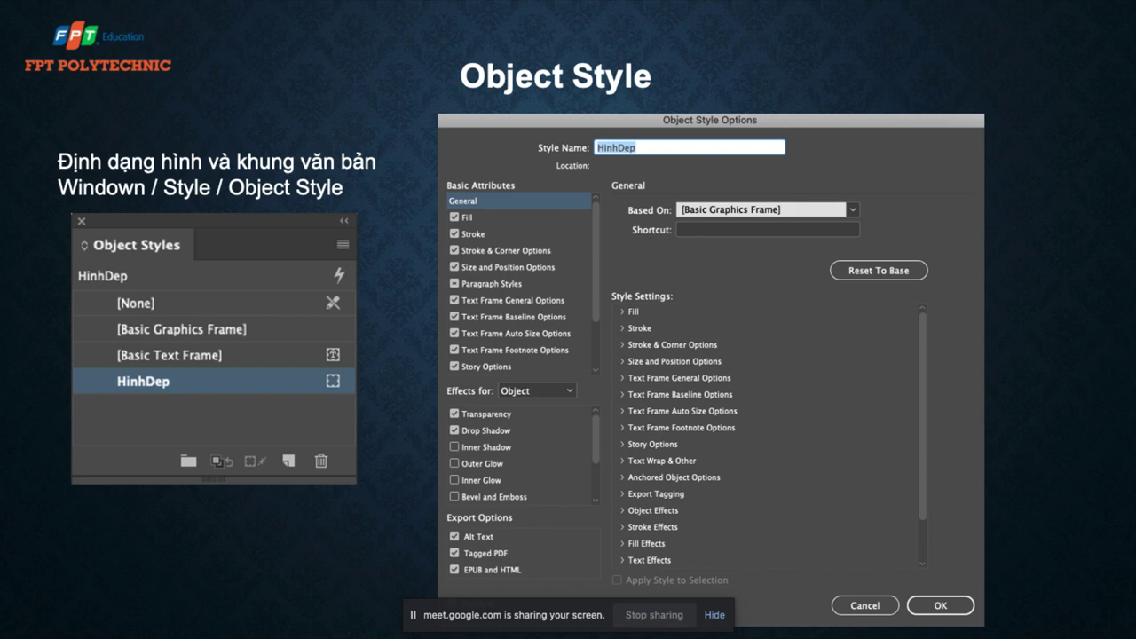
key(Escape)
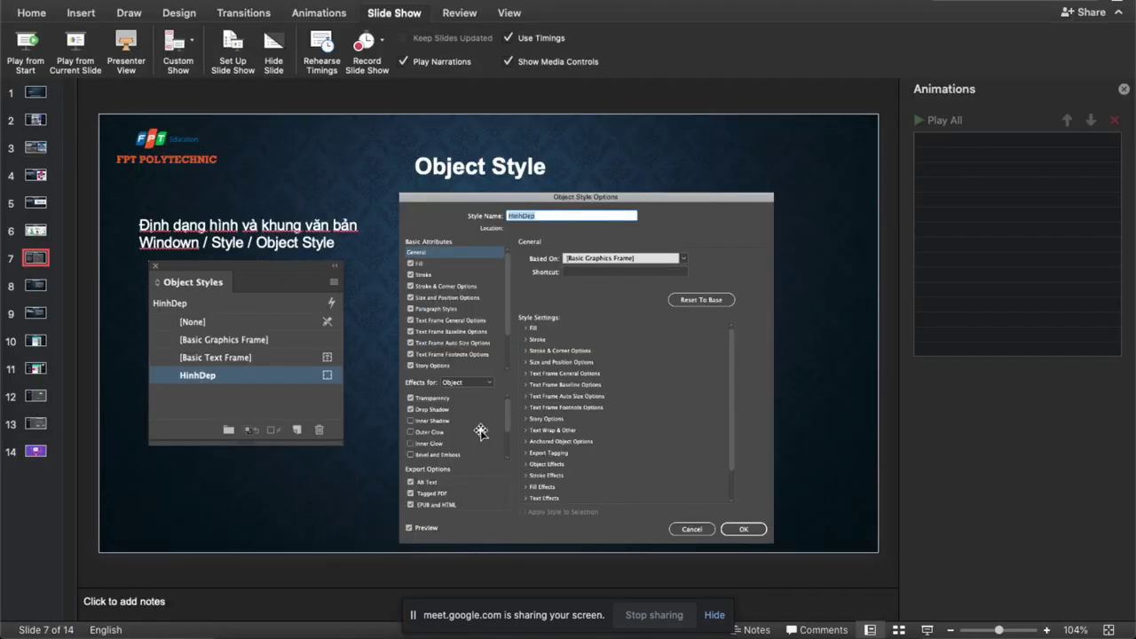
key(super+Tab)
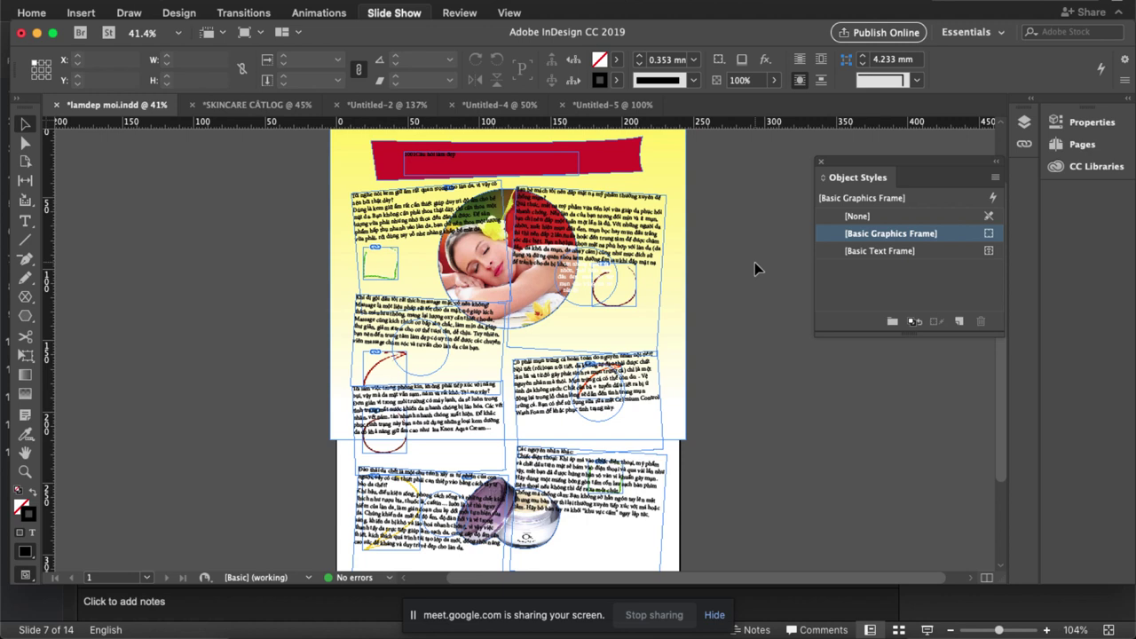
key(super+s)
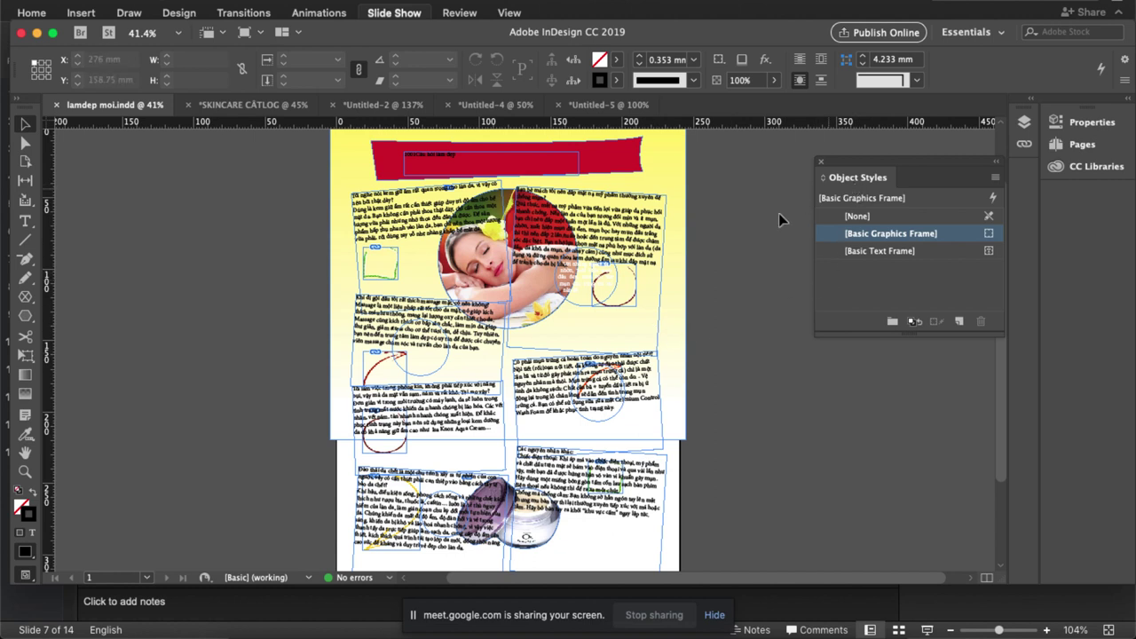
Create a new object style based on [Basic Graphics Frame] and name it HinhDep.
click(959, 322)
double_click(903, 268)
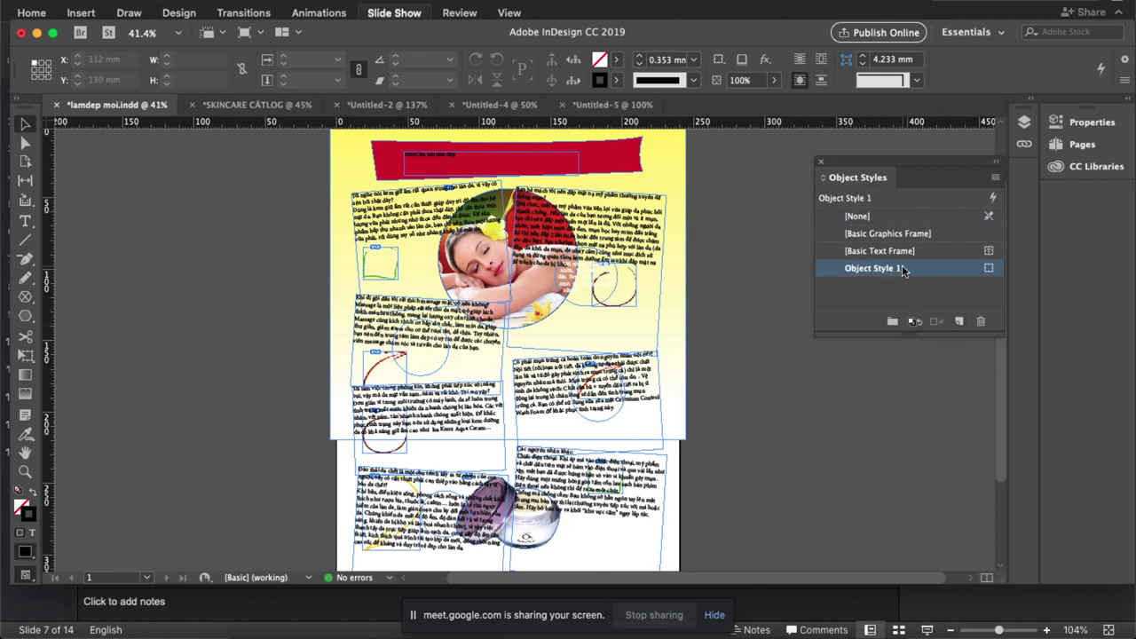
text(H)
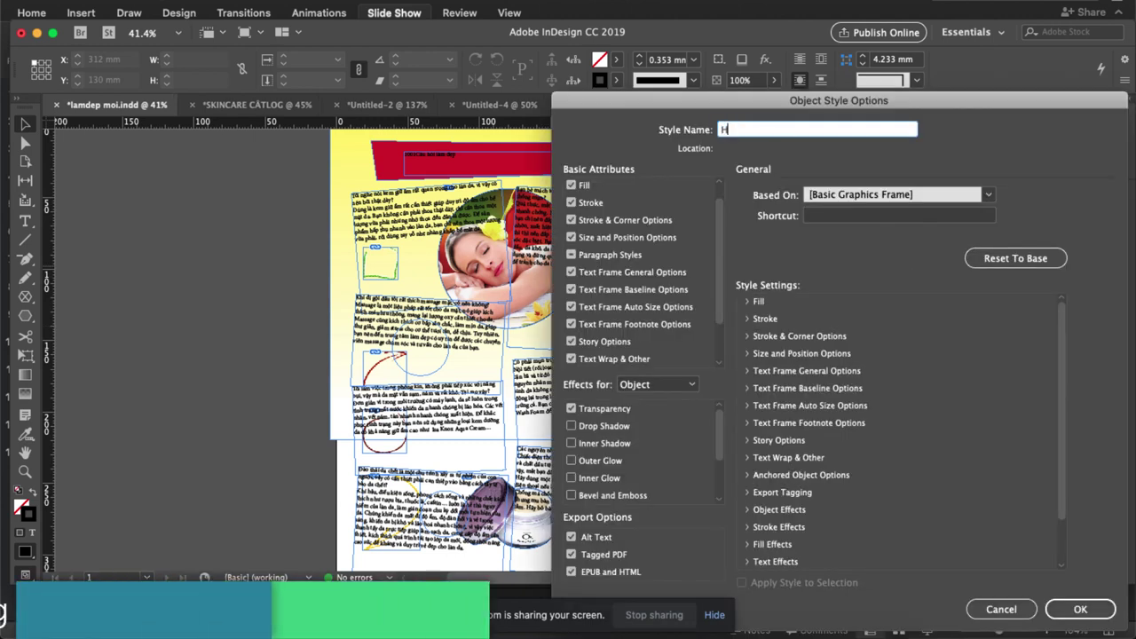
text(inhDep)
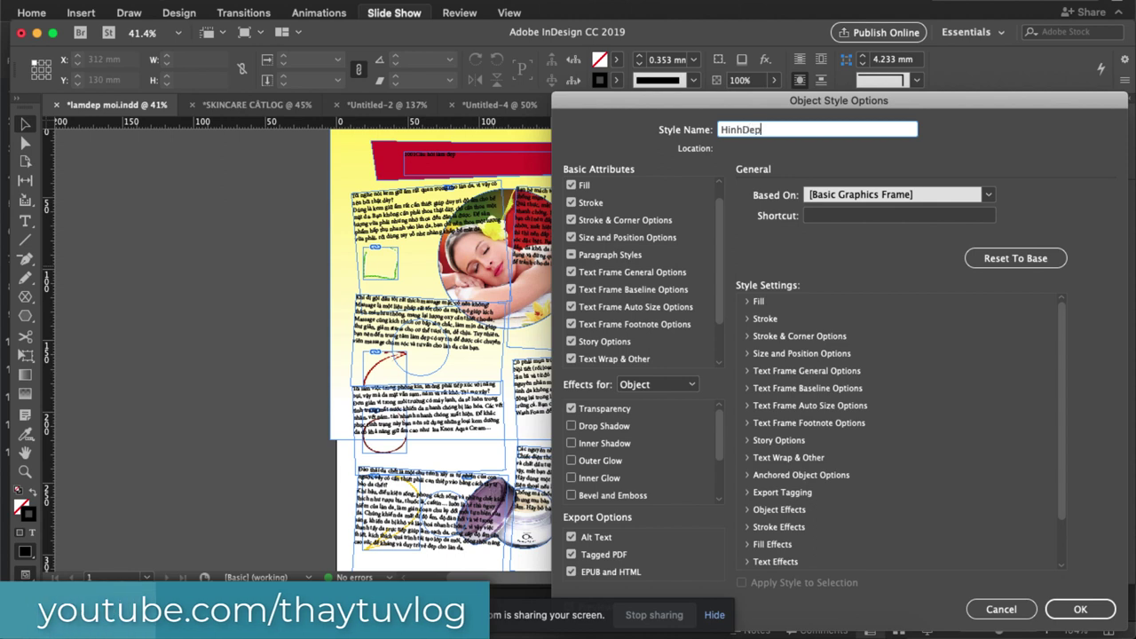
click(860, 215)
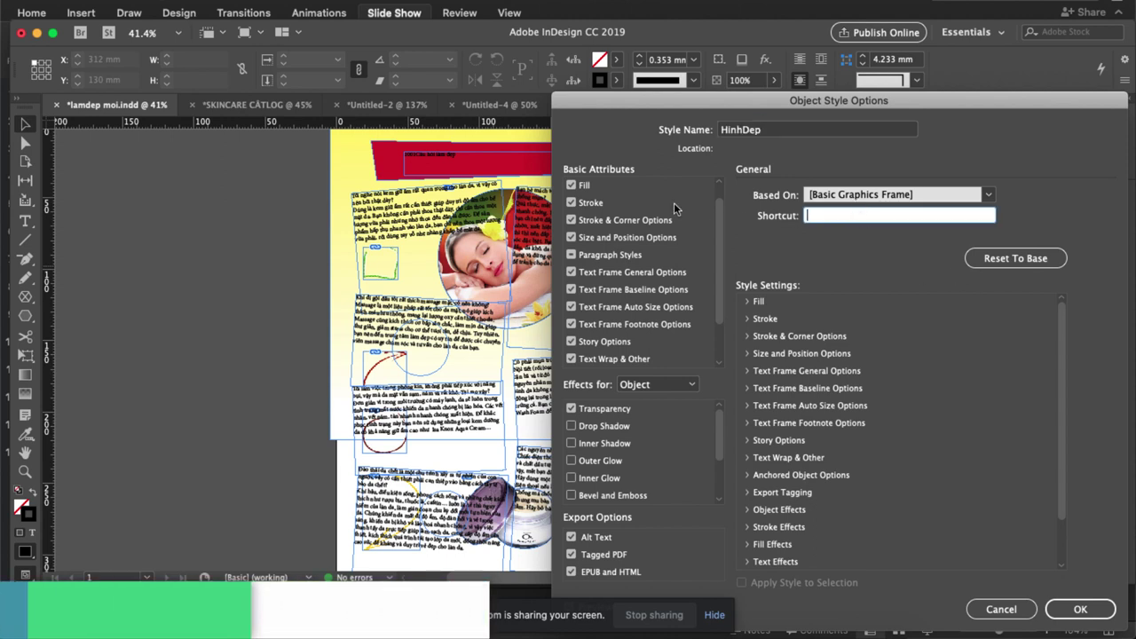
Give the HinhDep style a Dashed stroke in red C=15 M=100 Y=100 K=0 with a weight of 0.4 mm.
click(616, 206)
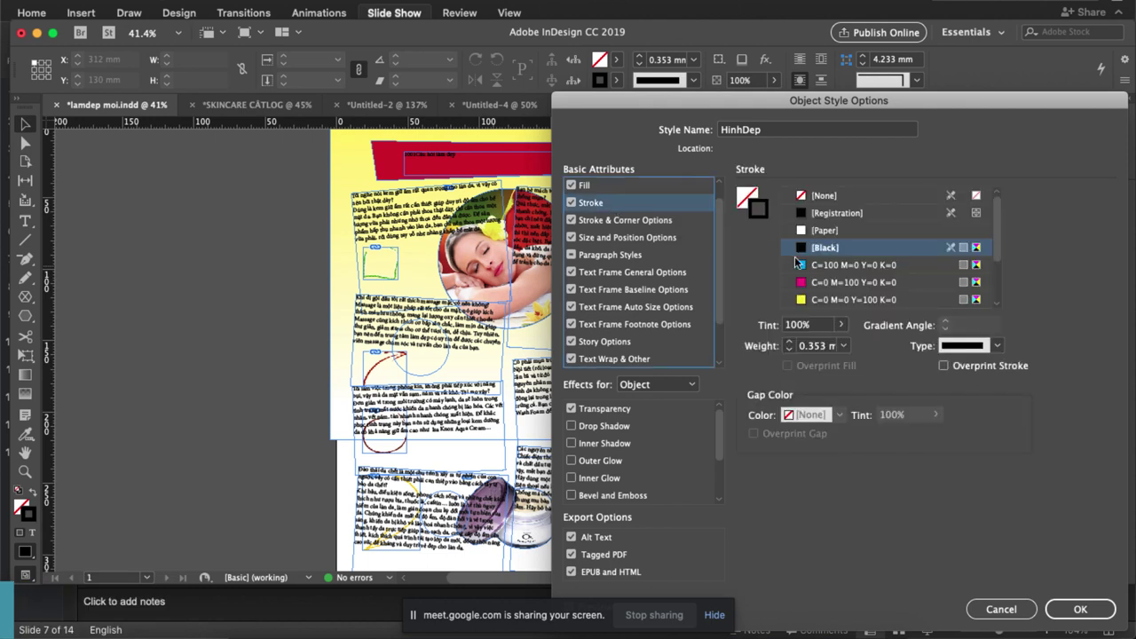
scroll(845, 283, down, 2)
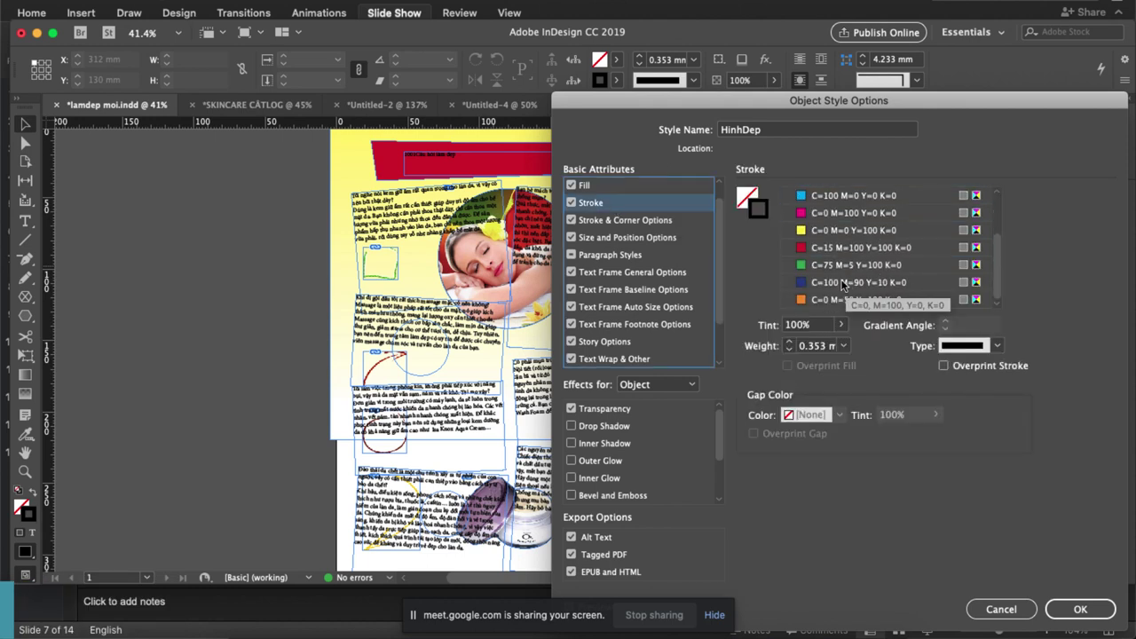
click(824, 252)
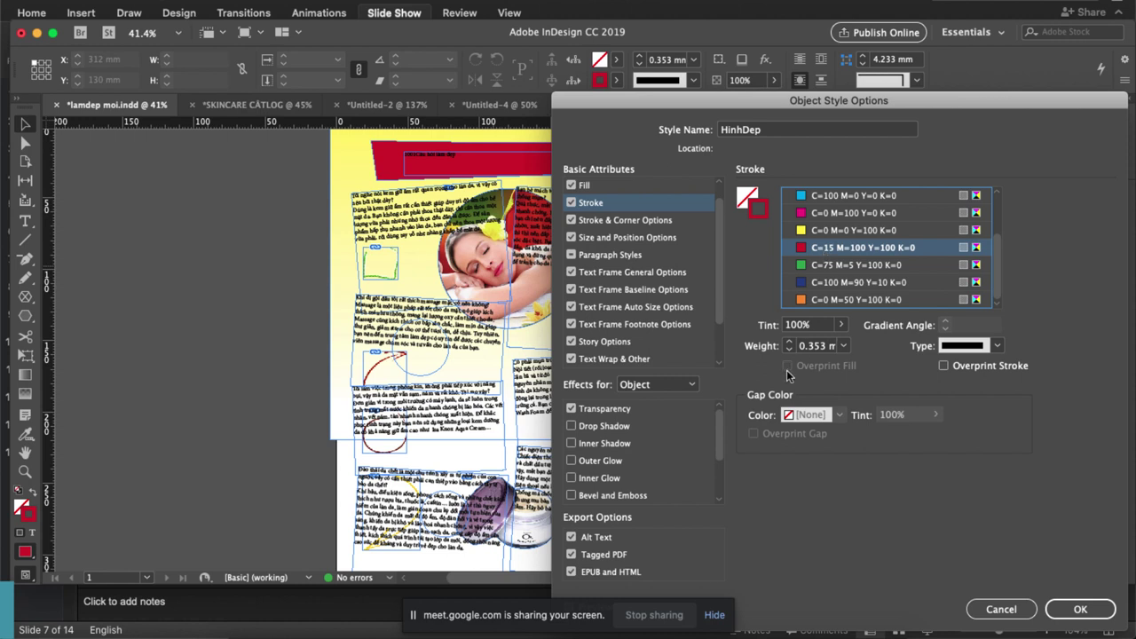
double_click(808, 347)
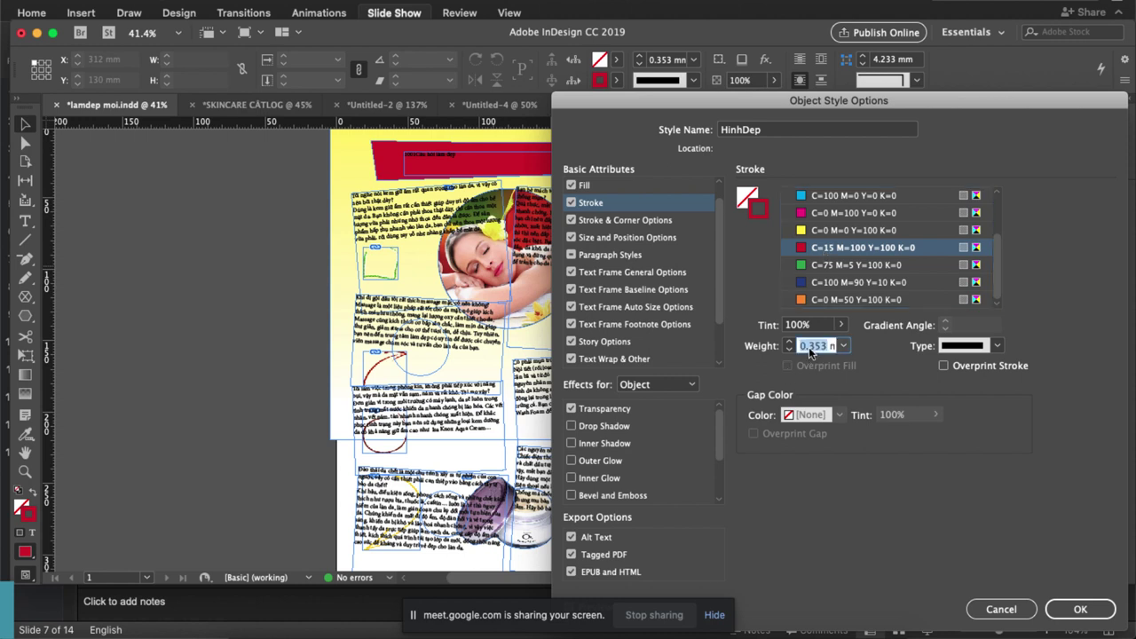
key(BackSpace)
text(4)
click(981, 346)
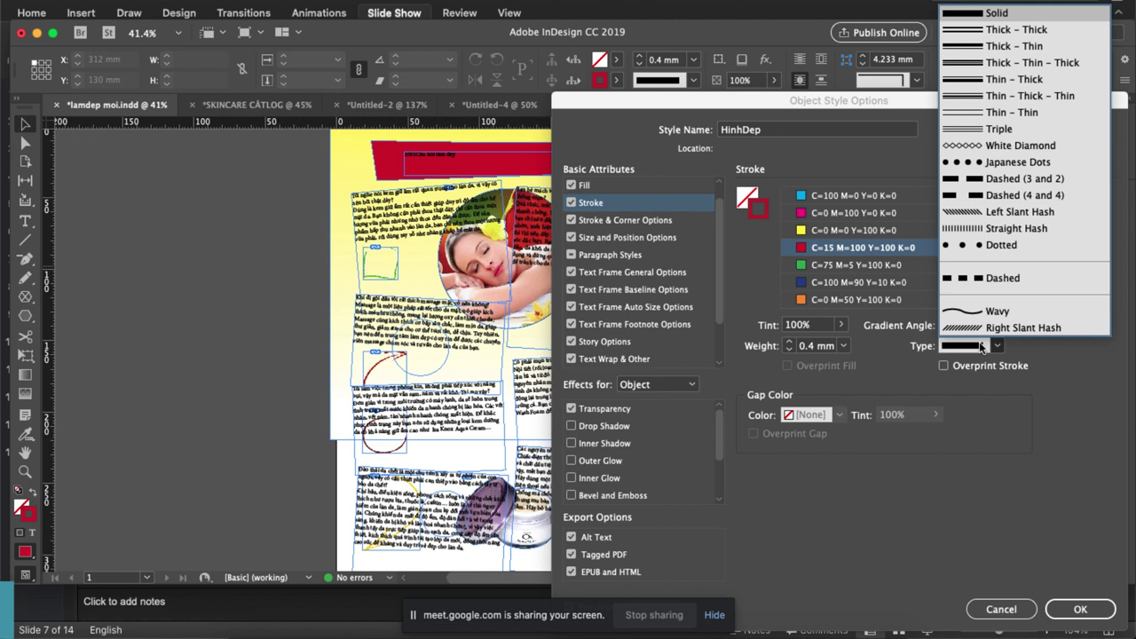
click(981, 281)
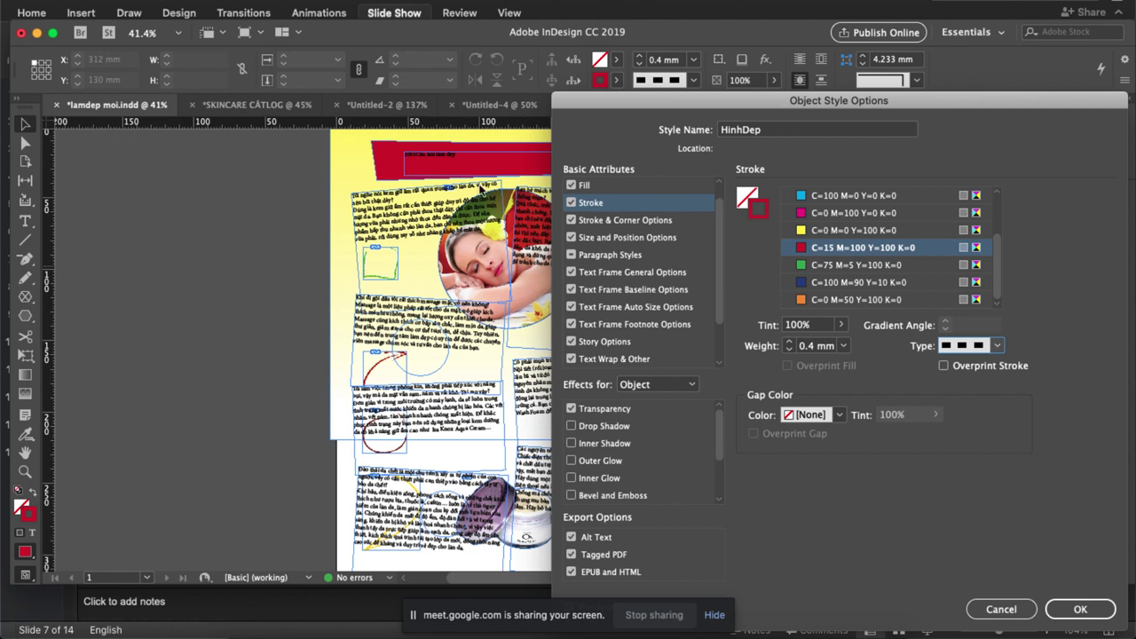
Set the HinhDep style's text wrap to wrap around the object shape.
click(444, 2)
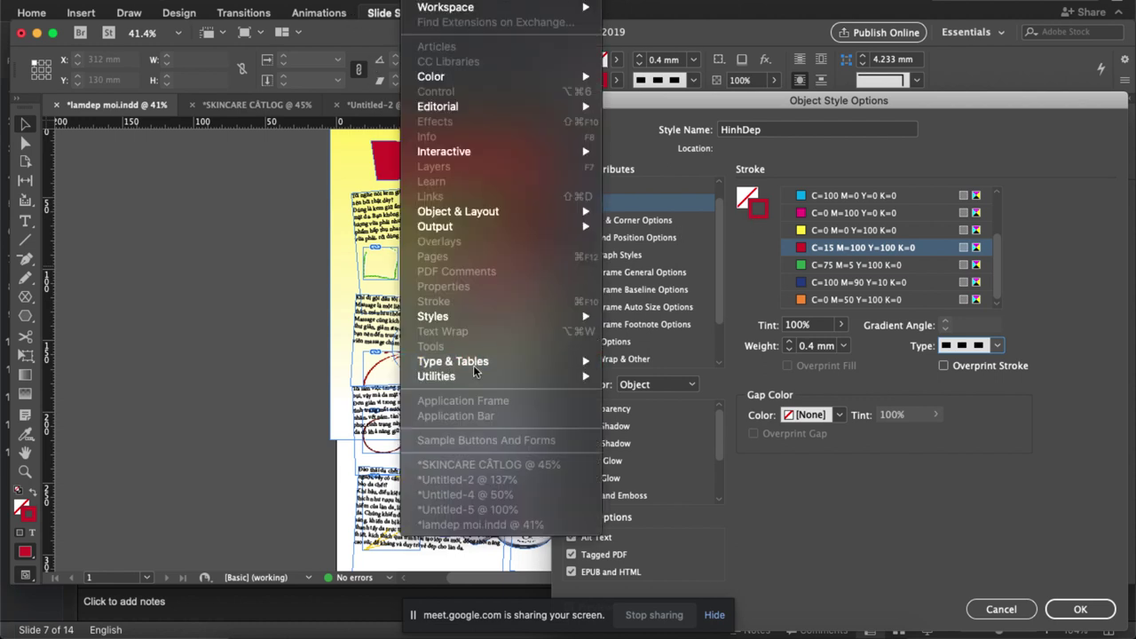
click(766, 472)
drag(716, 298, 716, 330)
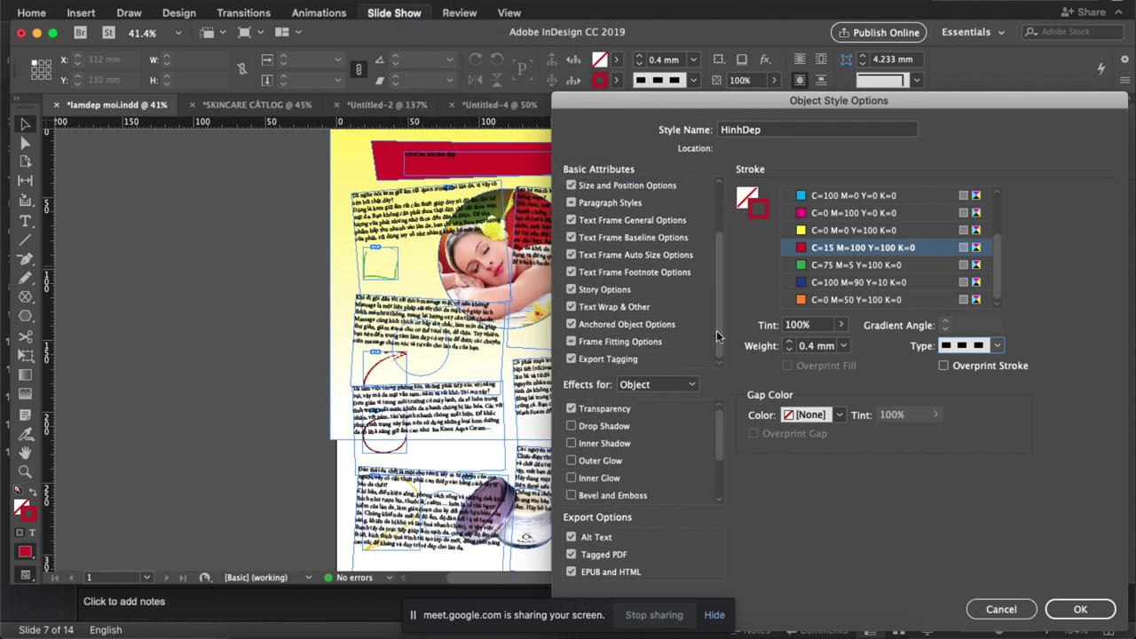
click(617, 307)
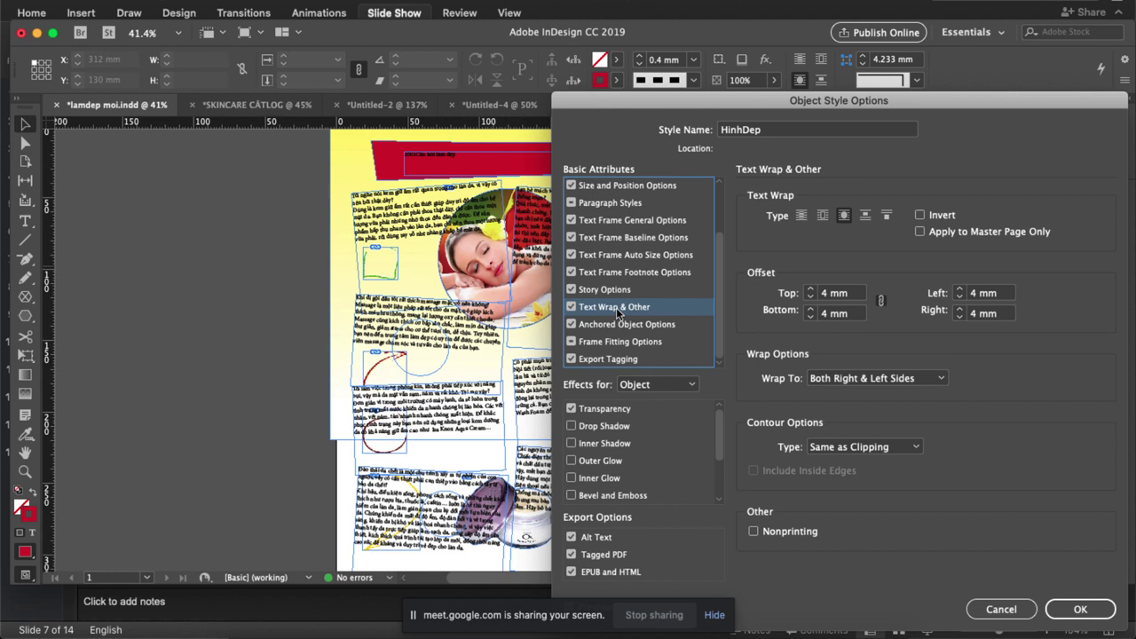
click(824, 216)
click(801, 216)
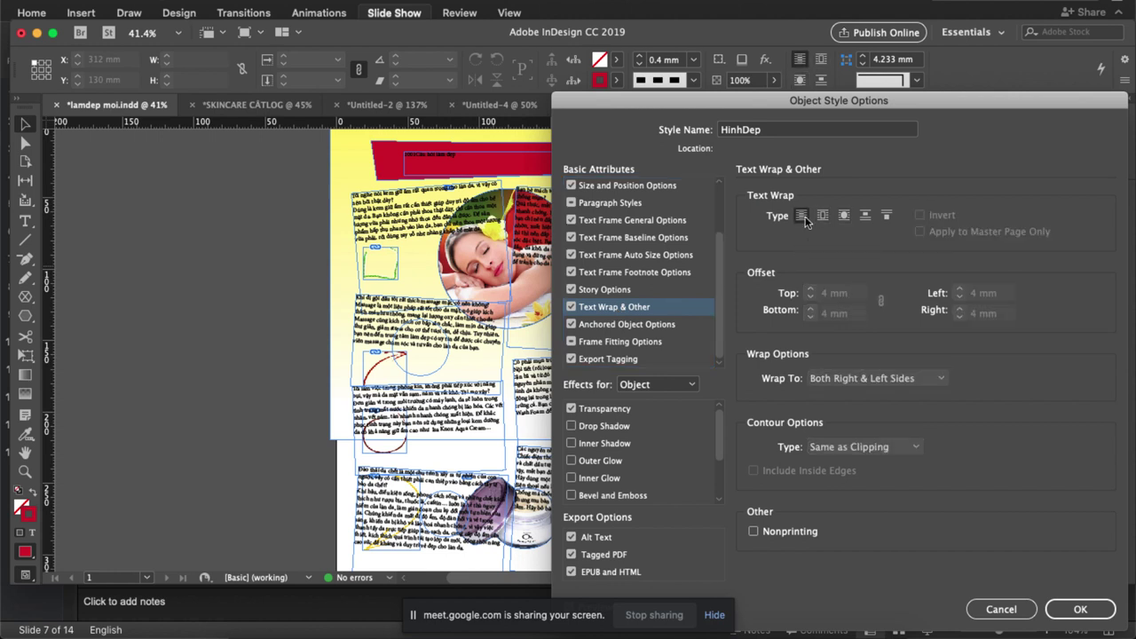
click(845, 217)
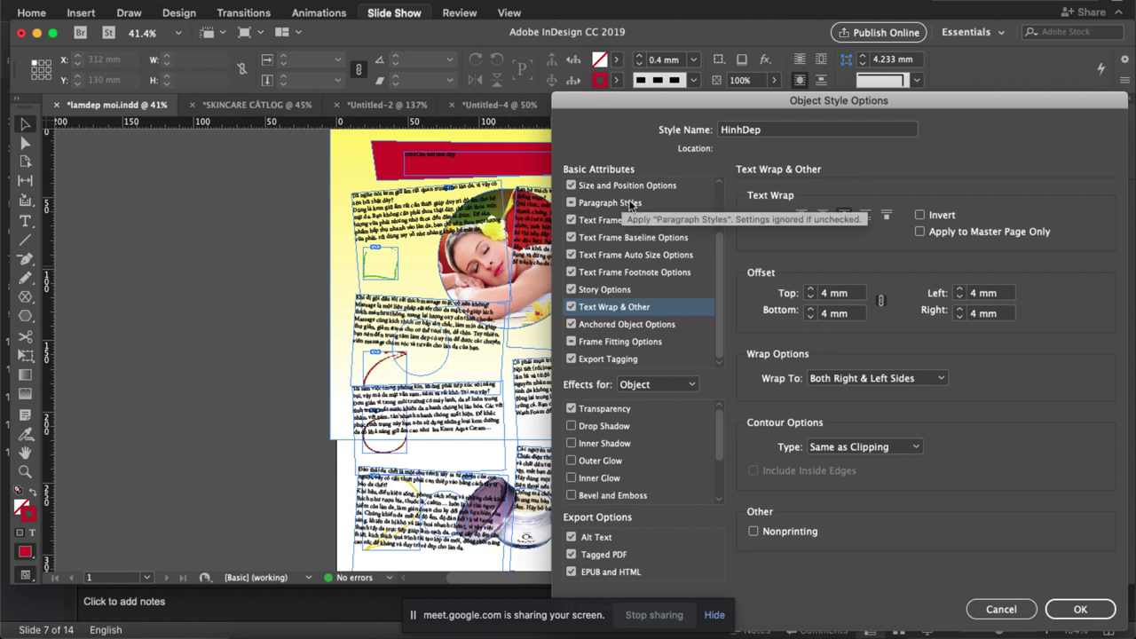
Enable the Drop Shadow effect for the HinhDep style and save the style options.
scroll(633, 229, up, 3)
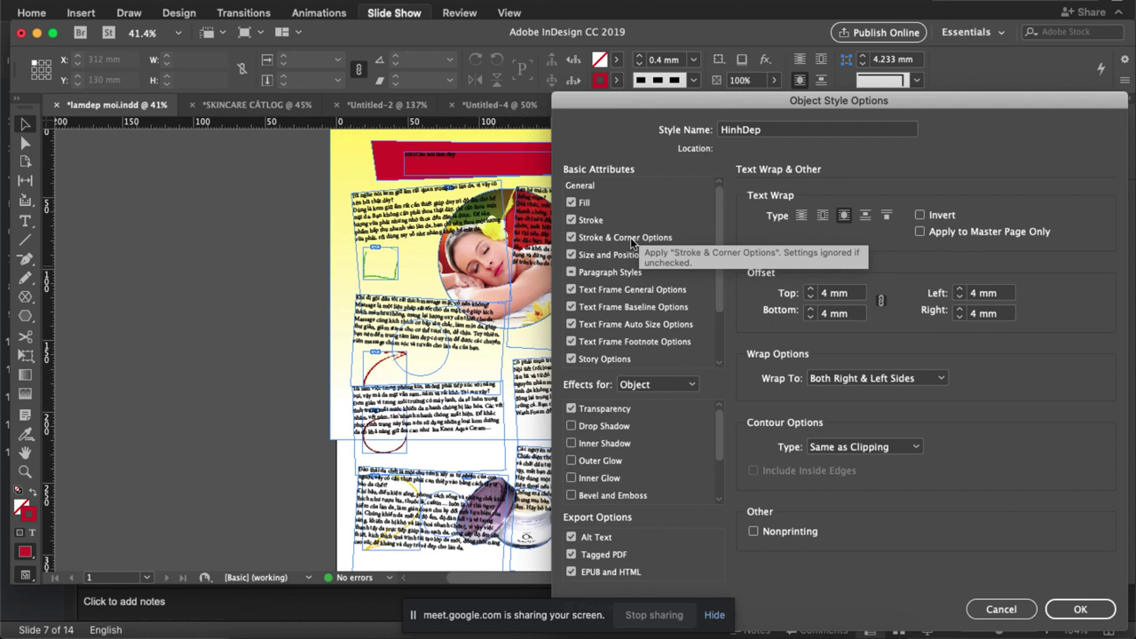
click(633, 237)
scroll(633, 241, down, 3)
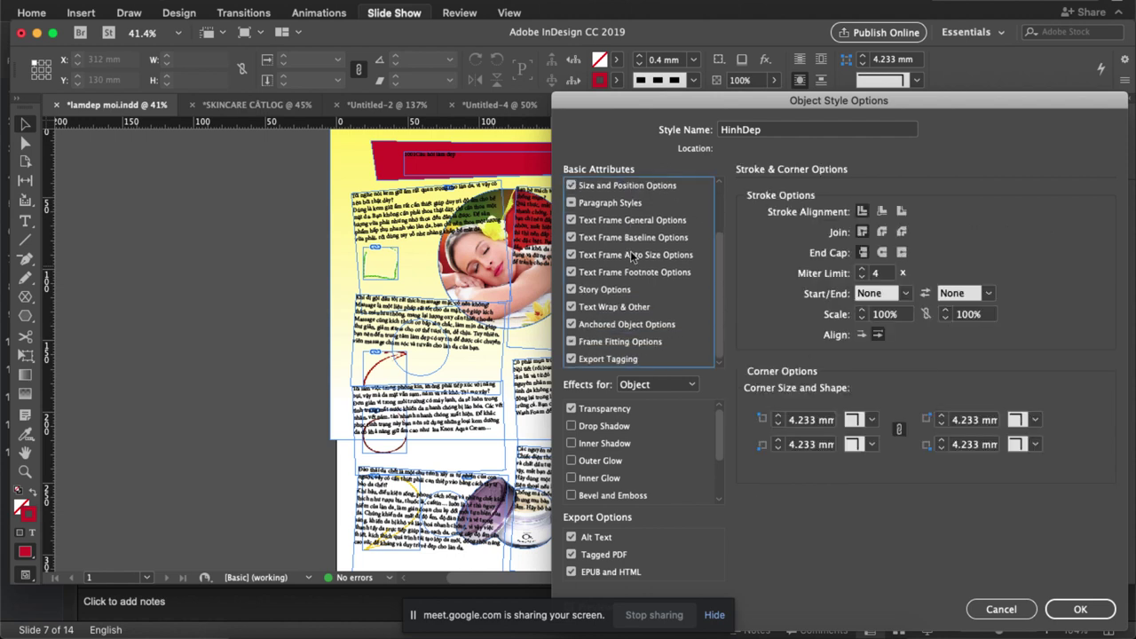
click(575, 431)
click(593, 429)
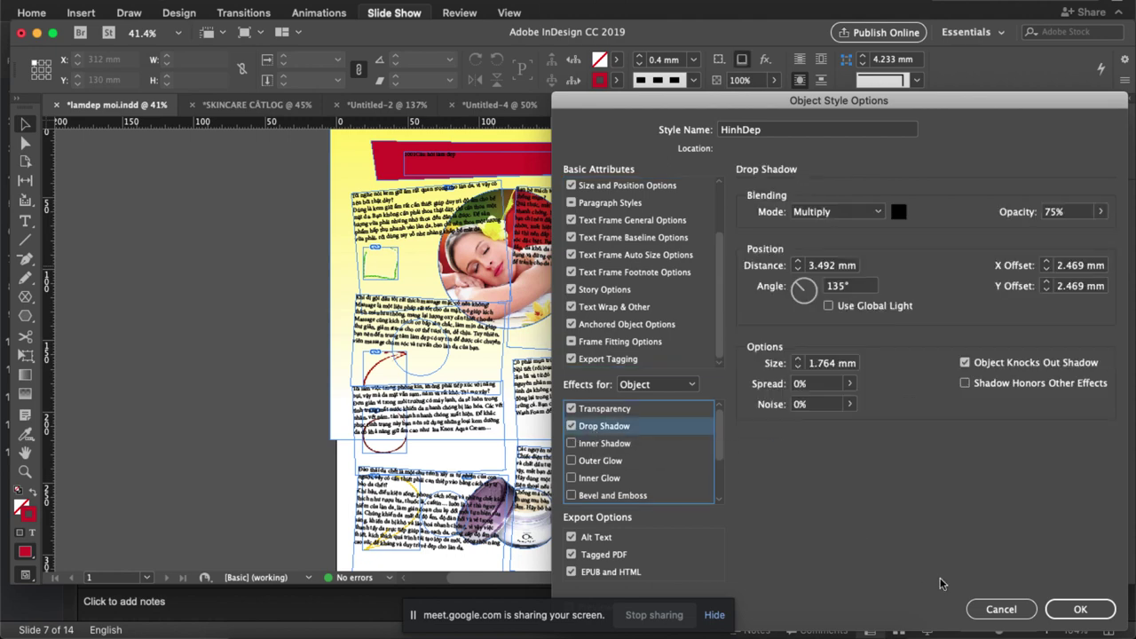
click(1075, 610)
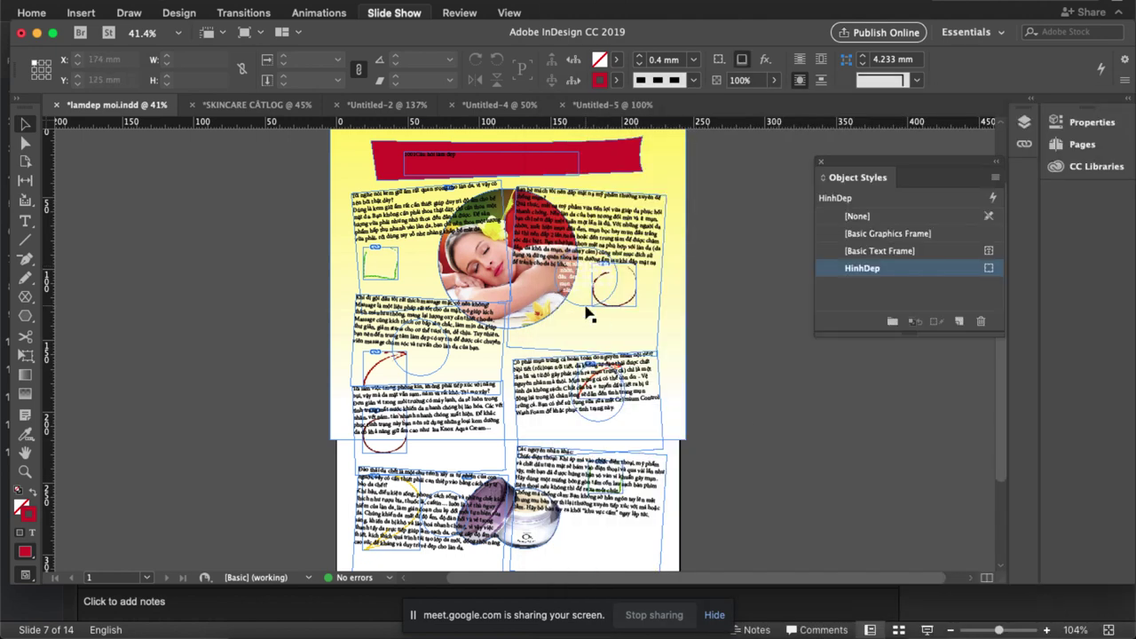
Apply the HinhDep object style to the round spa photo and to the cream jar image.
click(508, 202)
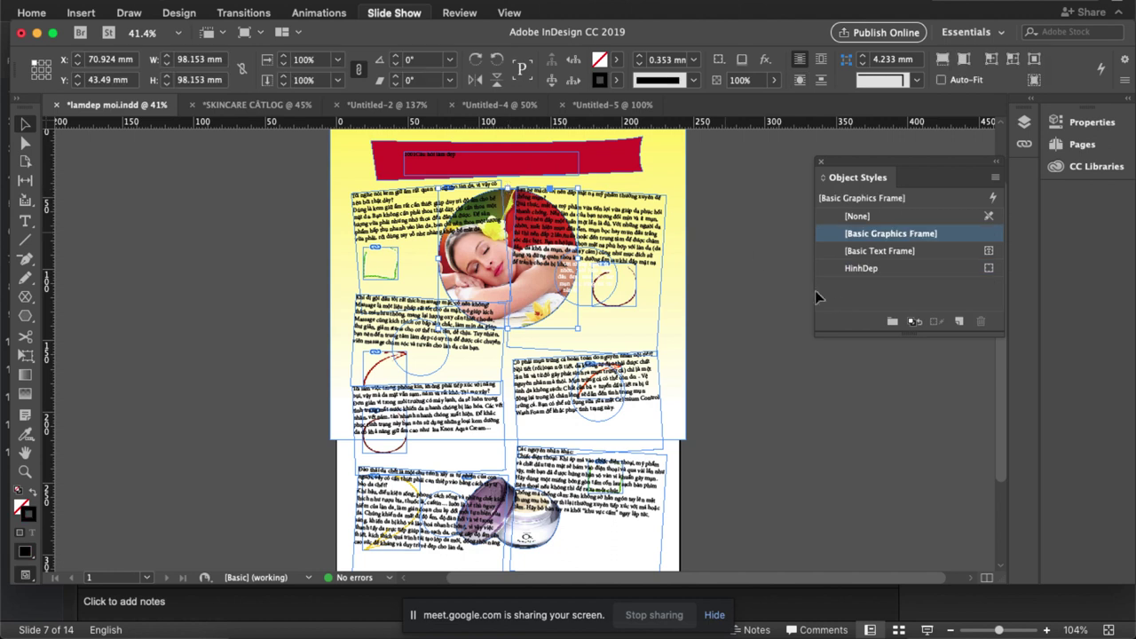
click(866, 271)
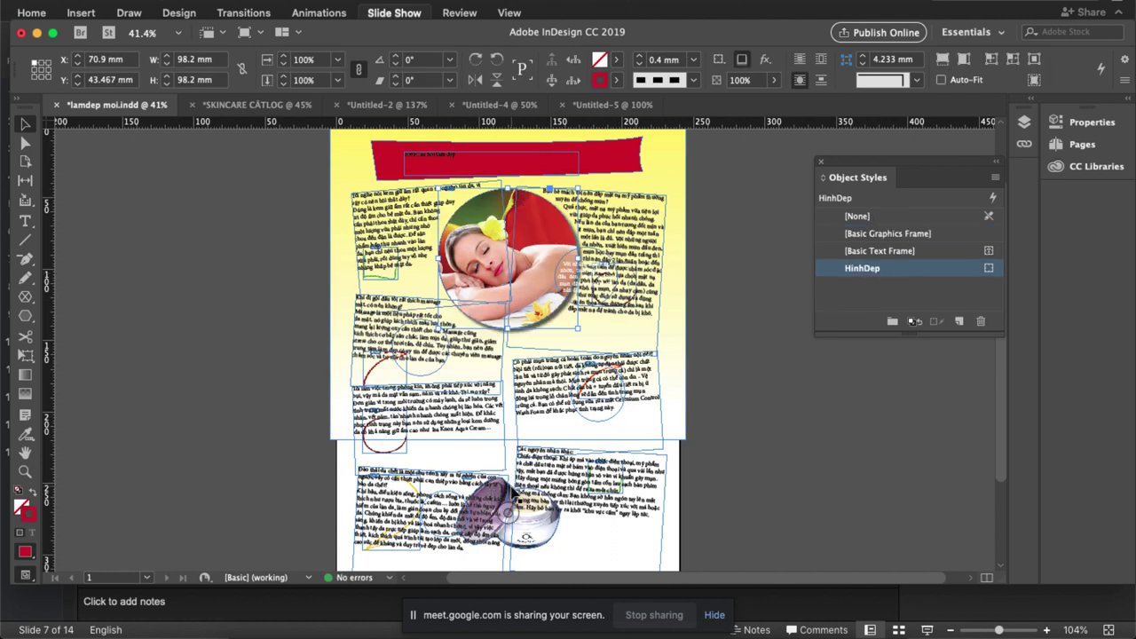
click(515, 506)
click(857, 268)
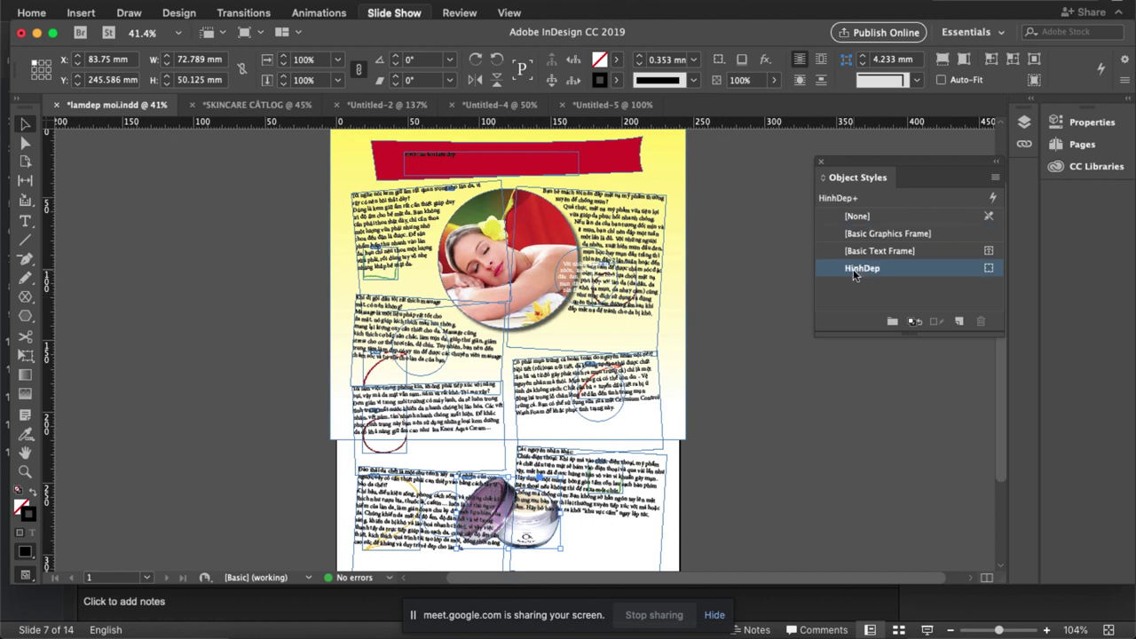
click(782, 462)
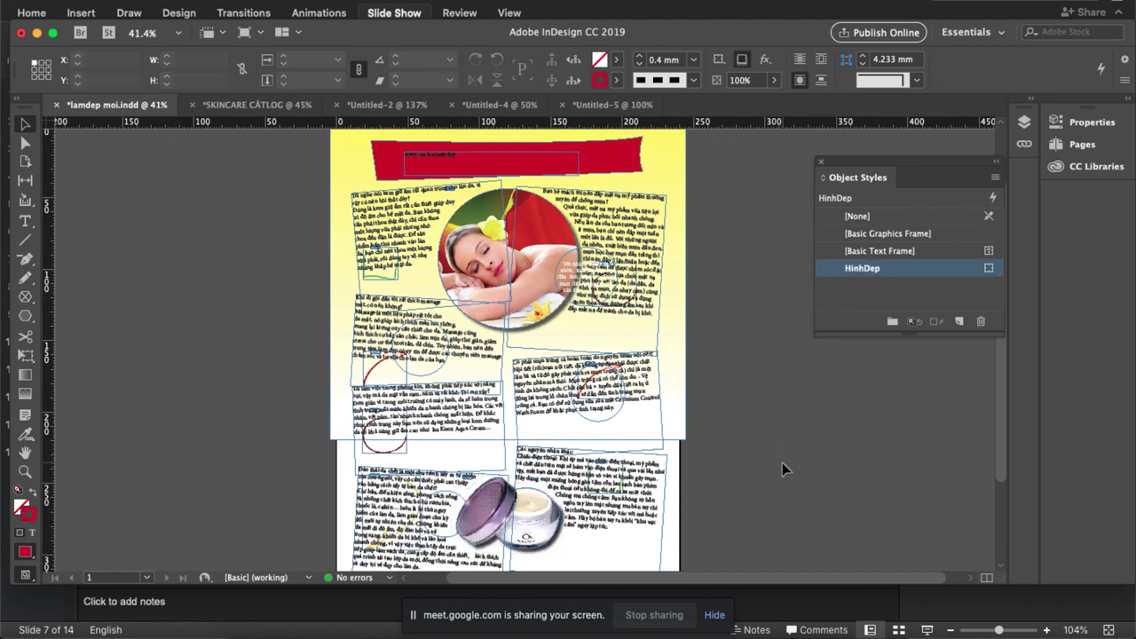
Clear the style overrides of the round text frame overlapping the spa photo.
key(z)
drag(500, 262, 661, 472)
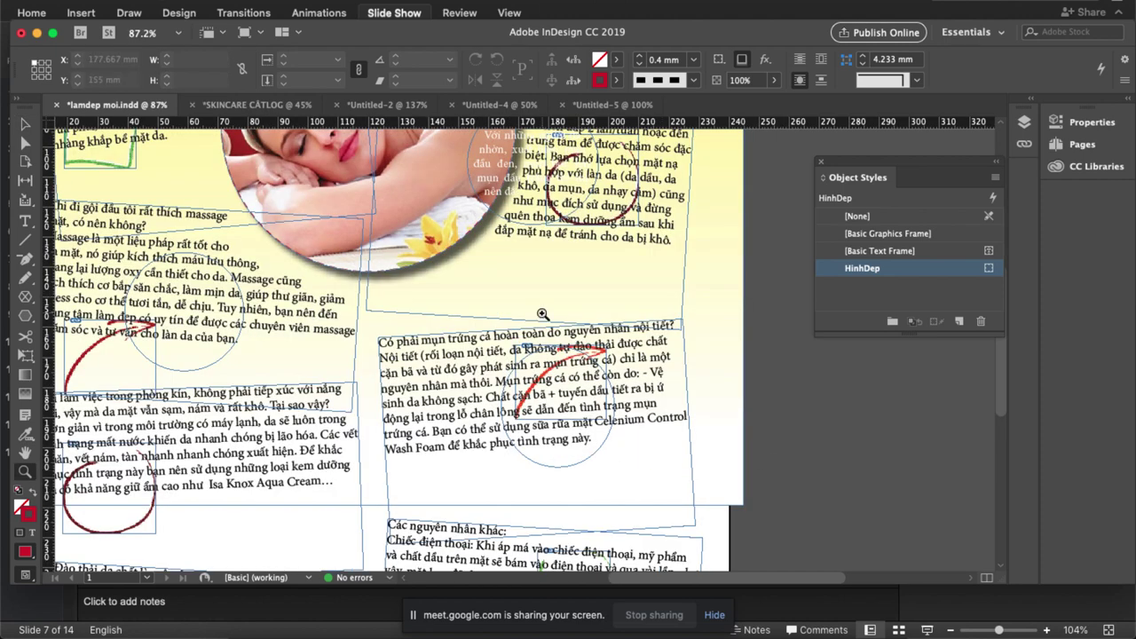
scroll(543, 315, up, 3)
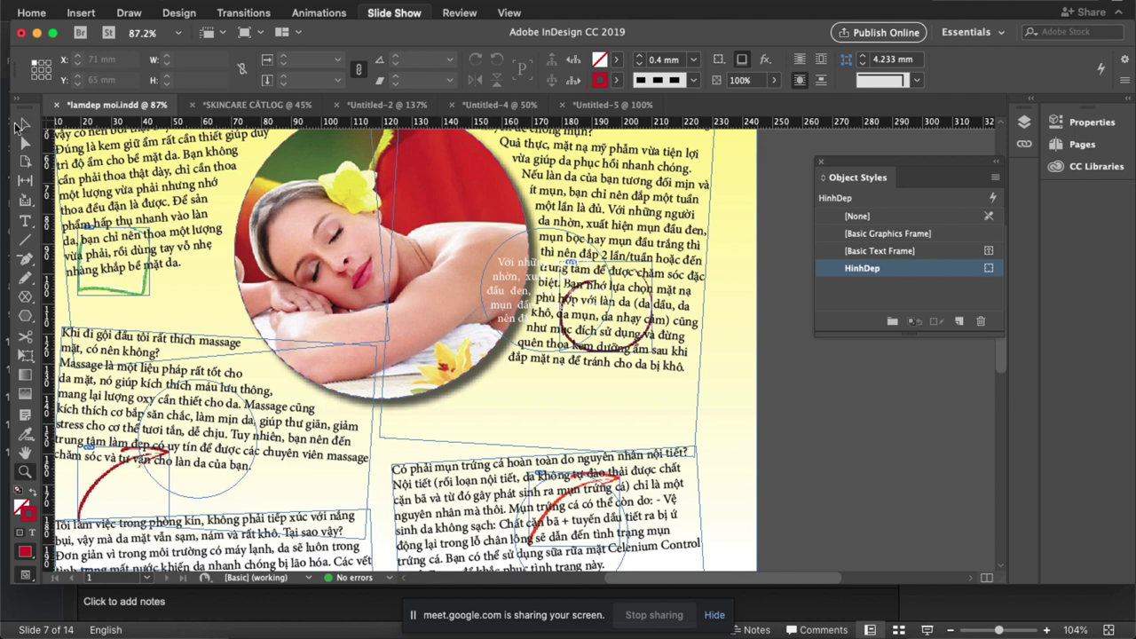
click(24, 124)
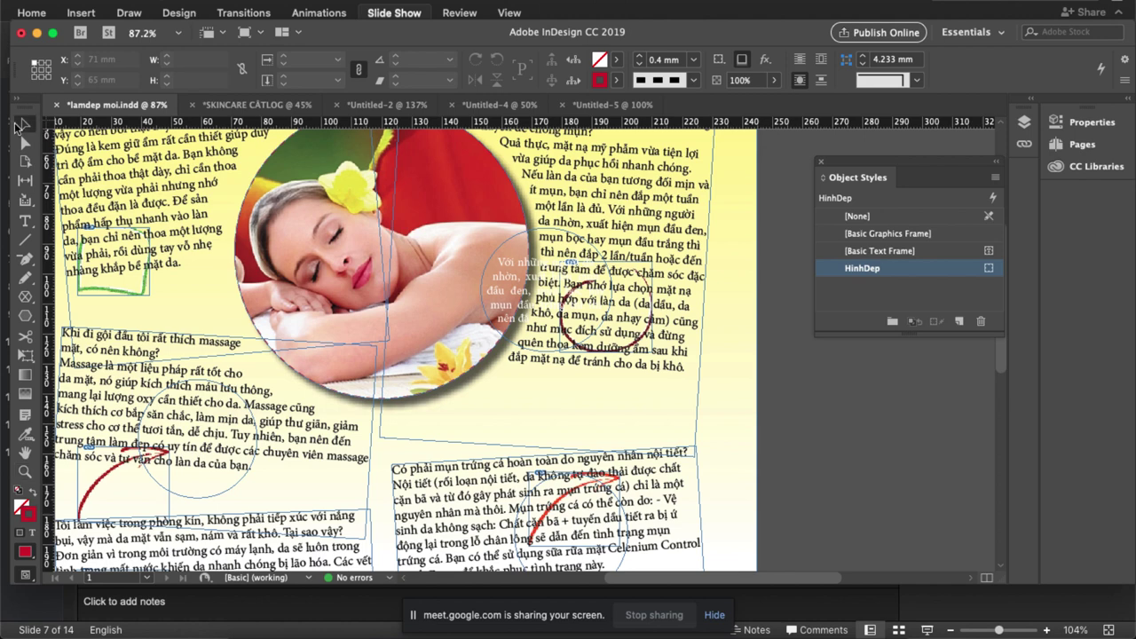
click(534, 235)
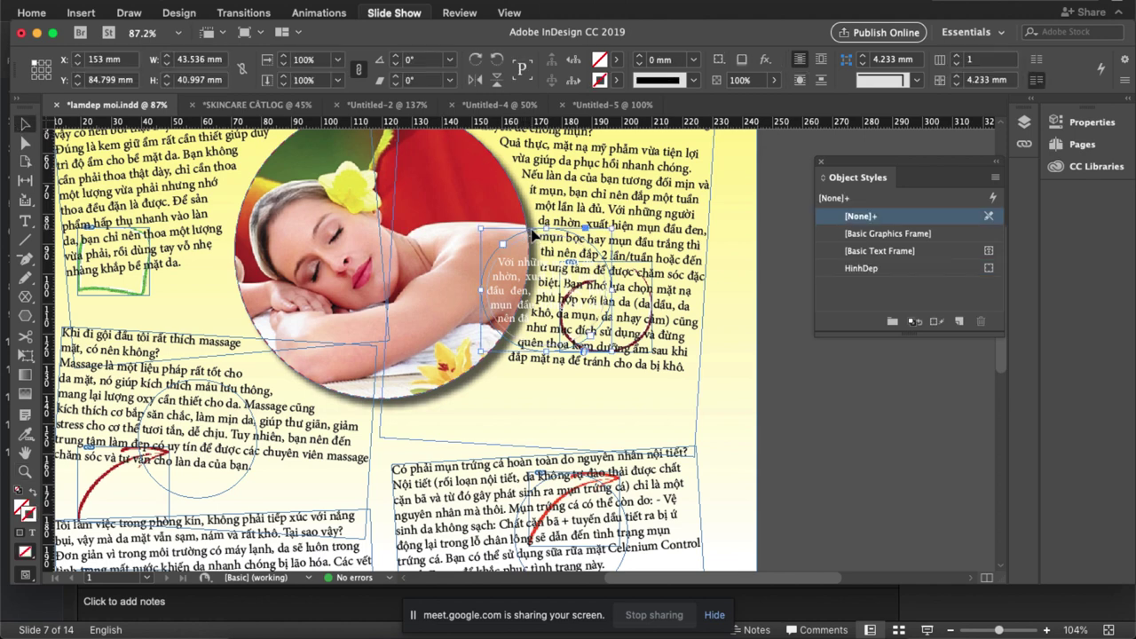
click(943, 324)
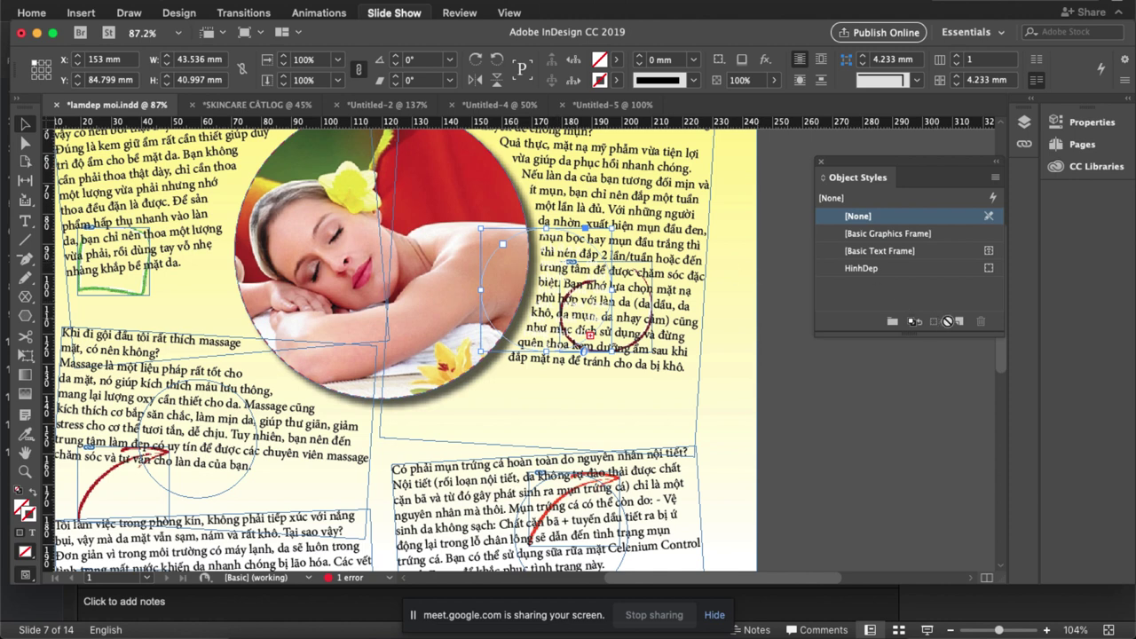
Create a new object style from the selected round text frame and name it GhiChu.
click(958, 321)
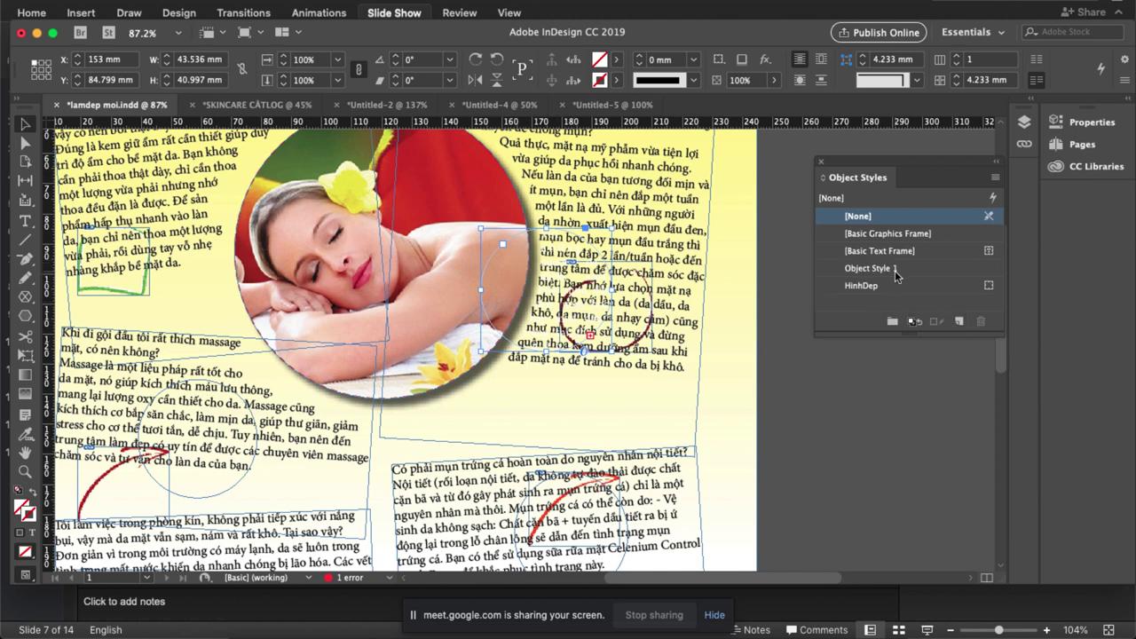
double_click(897, 271)
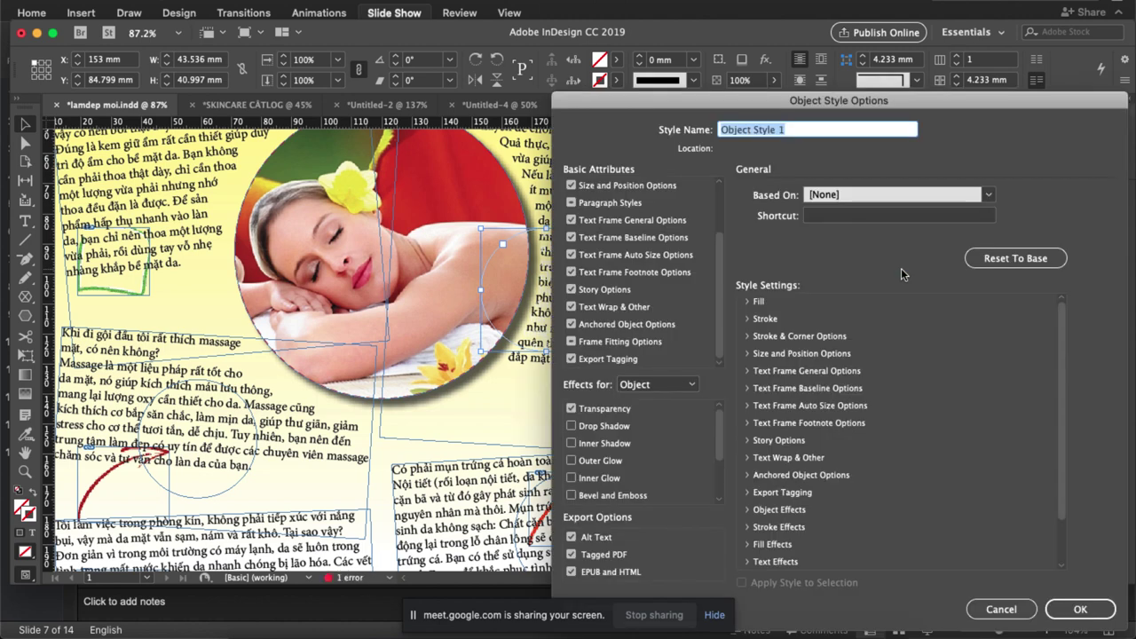
text(Ghic)
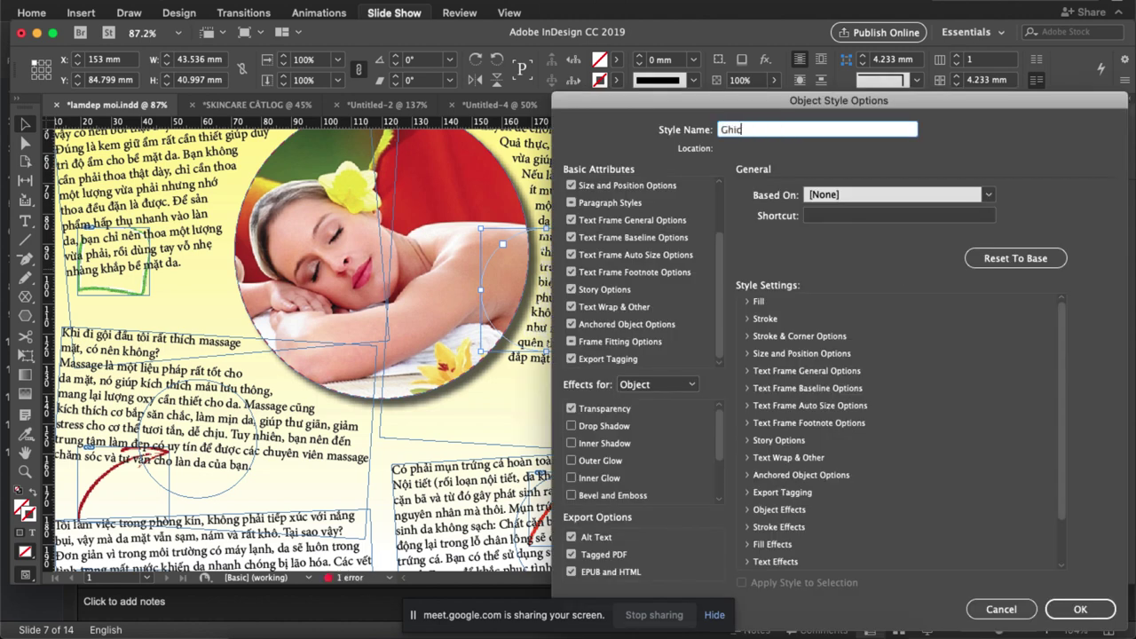
text(Chu)
click(876, 215)
drag(696, 100, 816, 67)
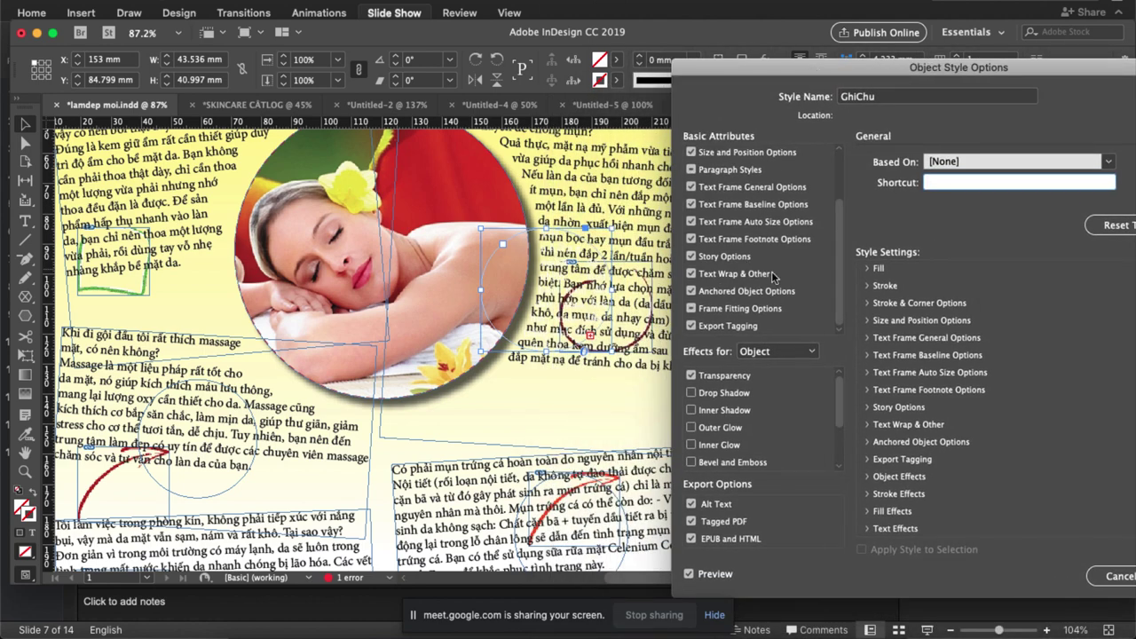
Set the GhiChu style's fill to the magenta swatch C=0 M=100 Y=0 K=0 with a 75% tint.
scroll(772, 277, up, 3)
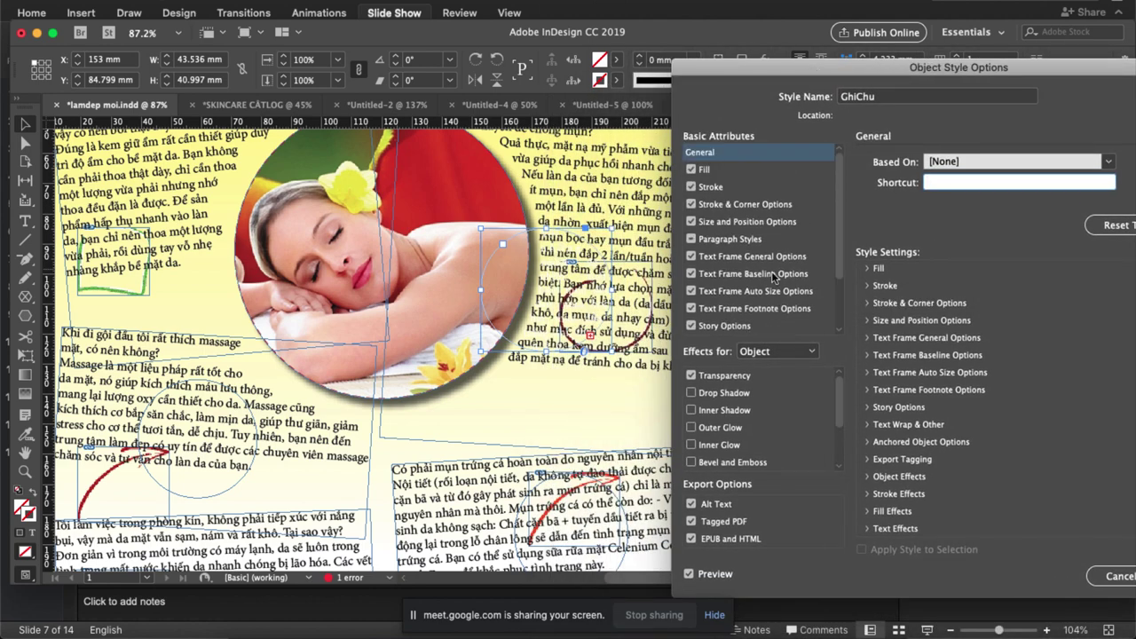
click(712, 172)
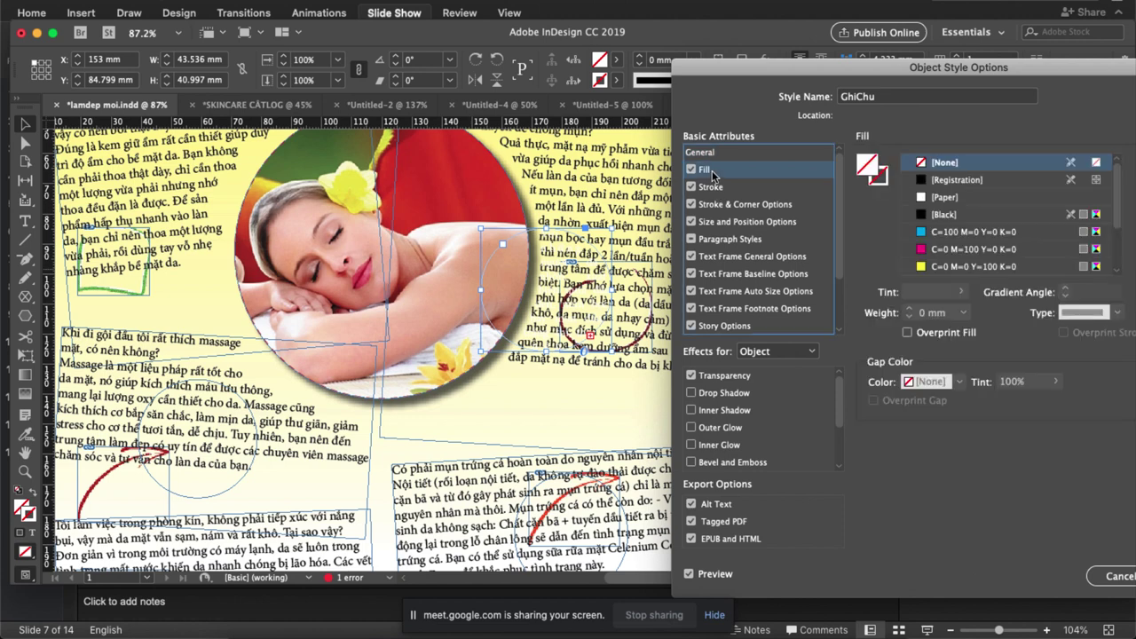
click(925, 232)
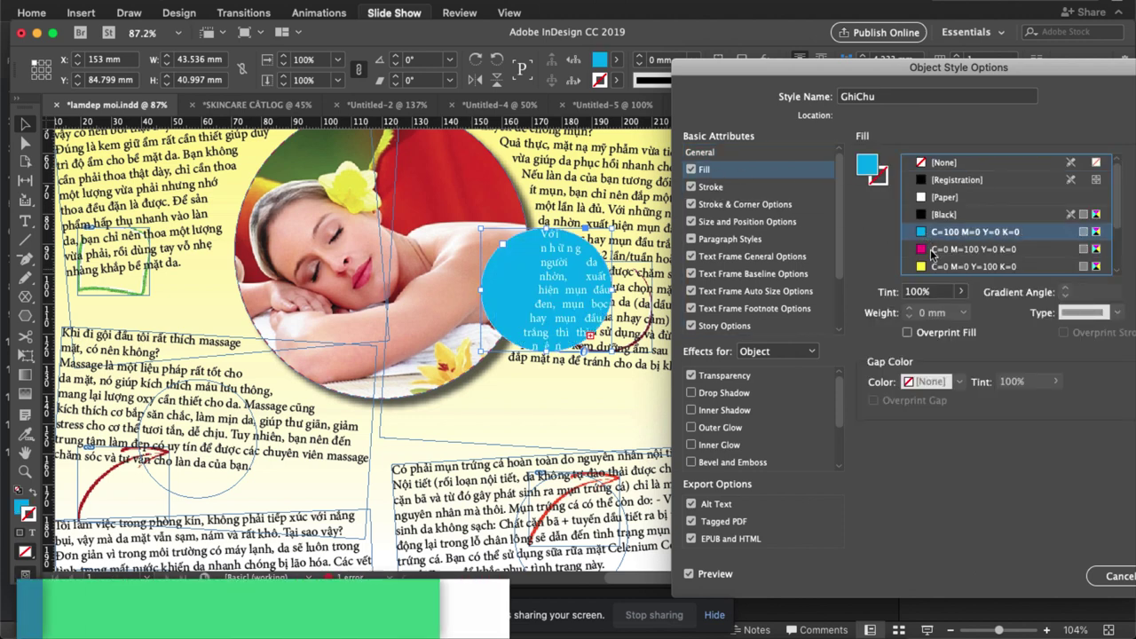
click(933, 250)
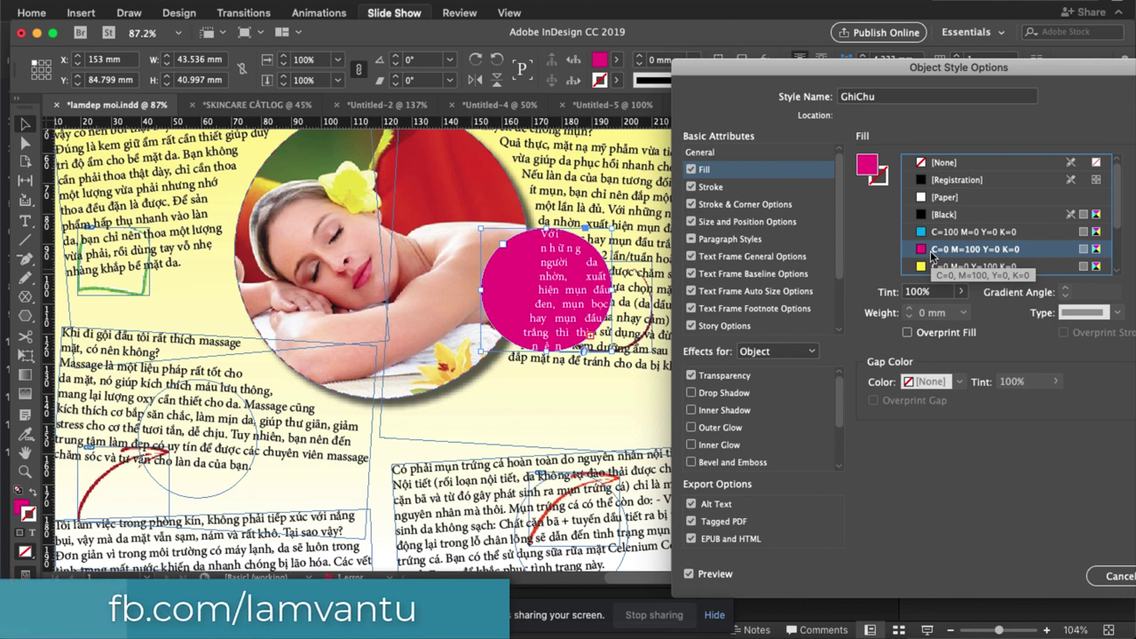
click(940, 296)
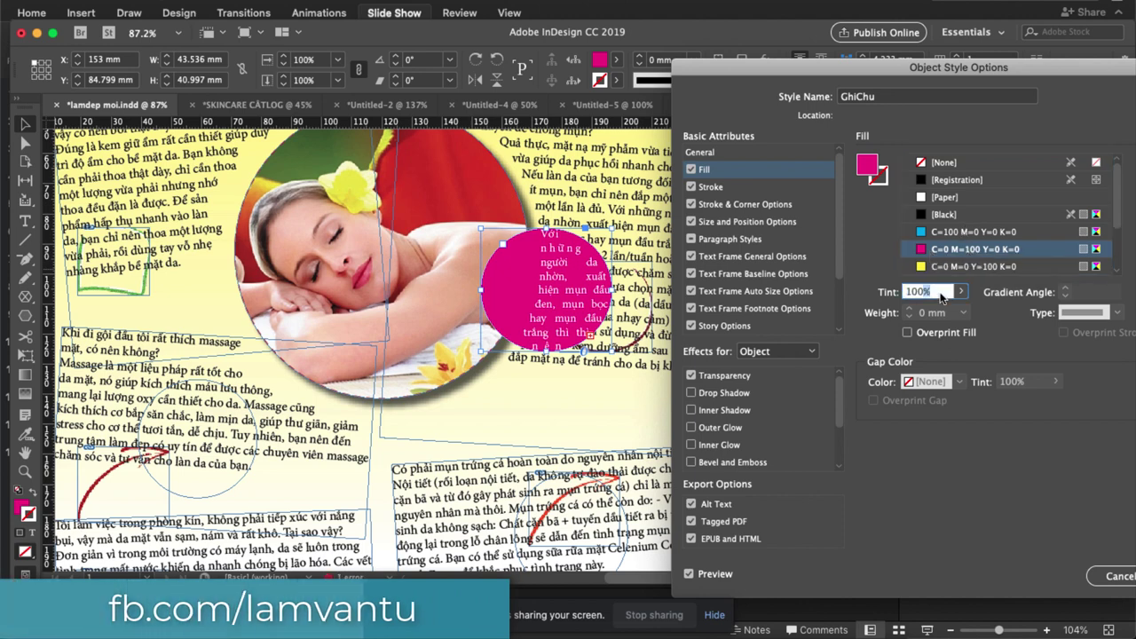
key(BackSpace)
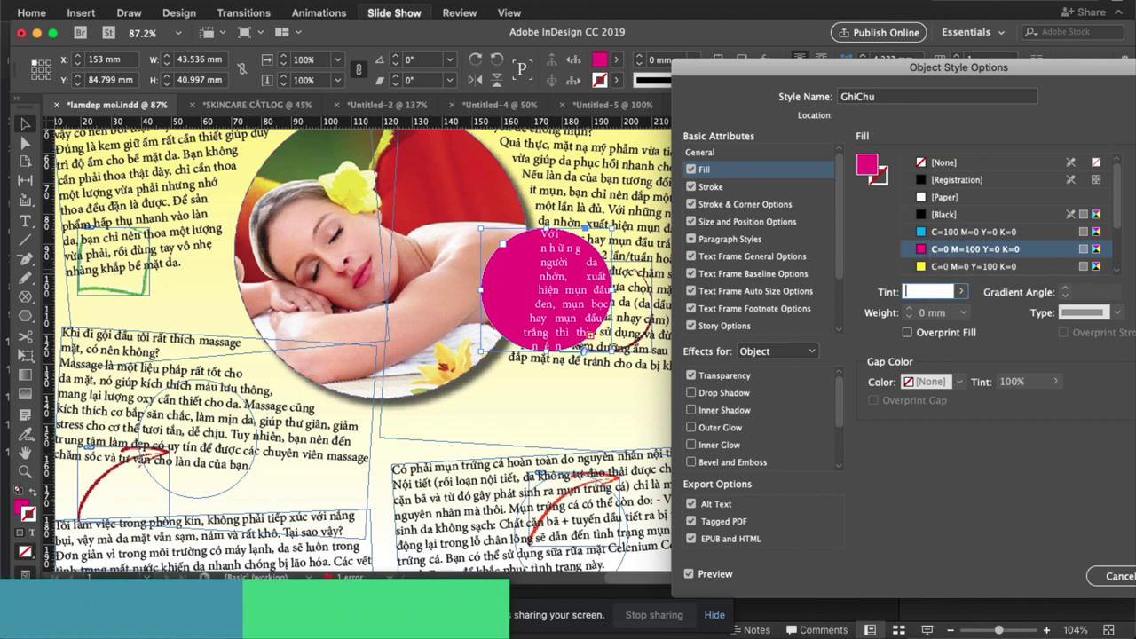
text(75)
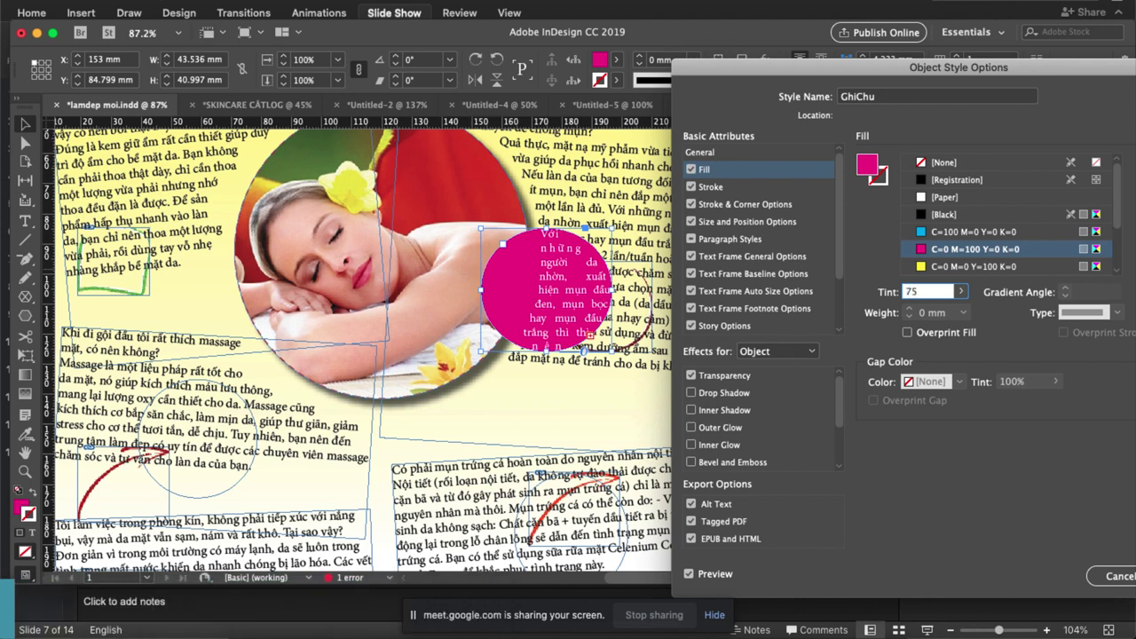
key(Tab)
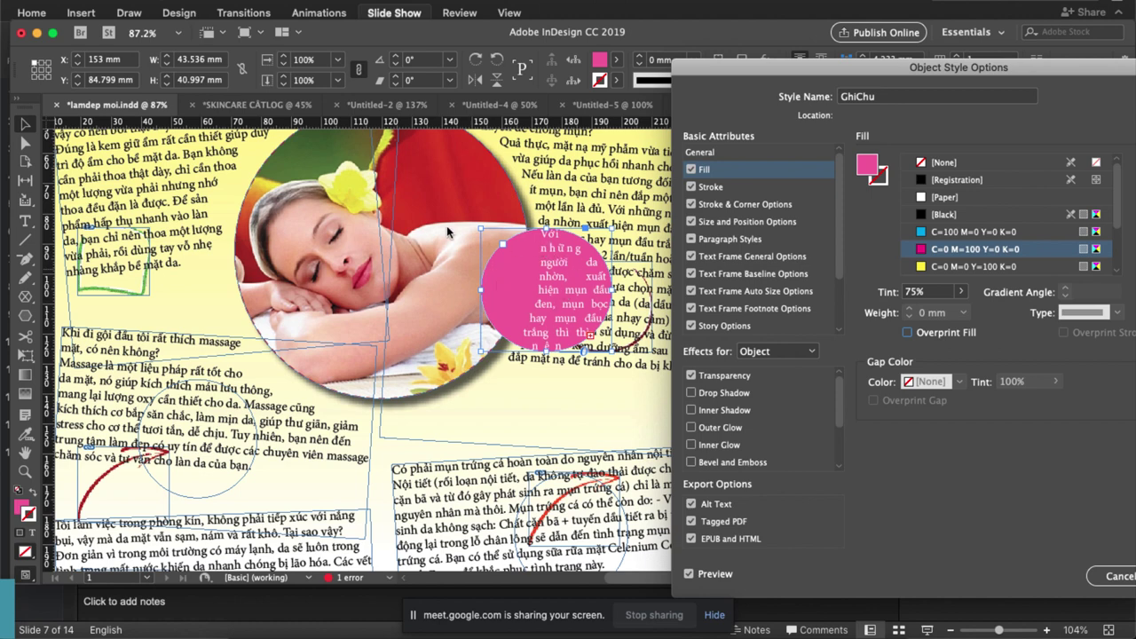
Make the GhiChu style's text frame ignore text wrap and set its inset spacing to 3 mm on all sides.
click(737, 218)
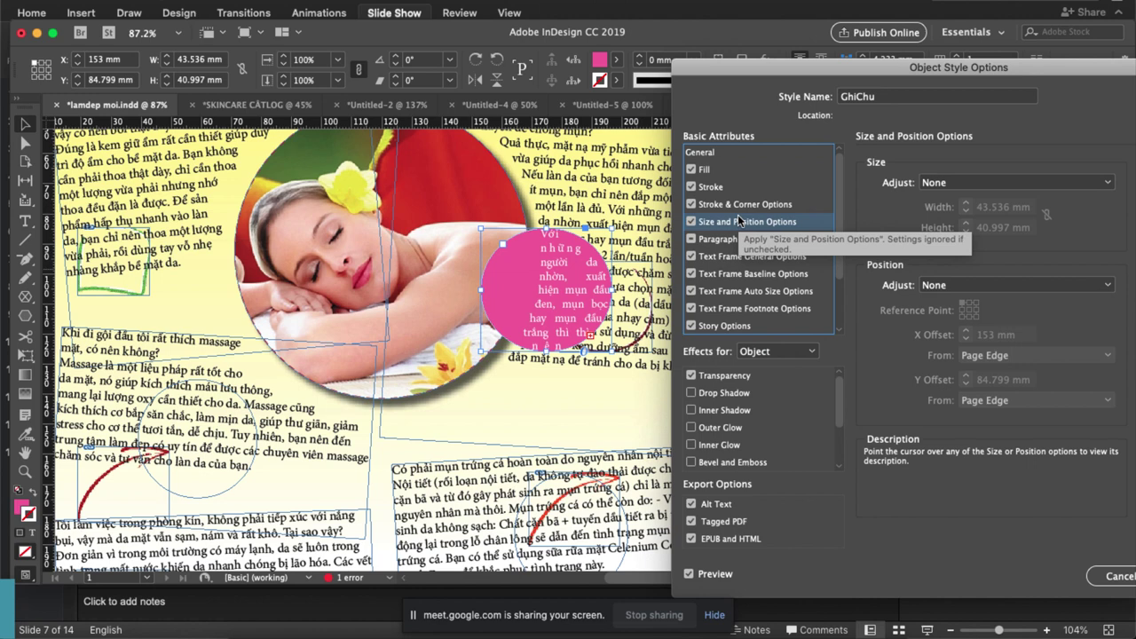
click(770, 259)
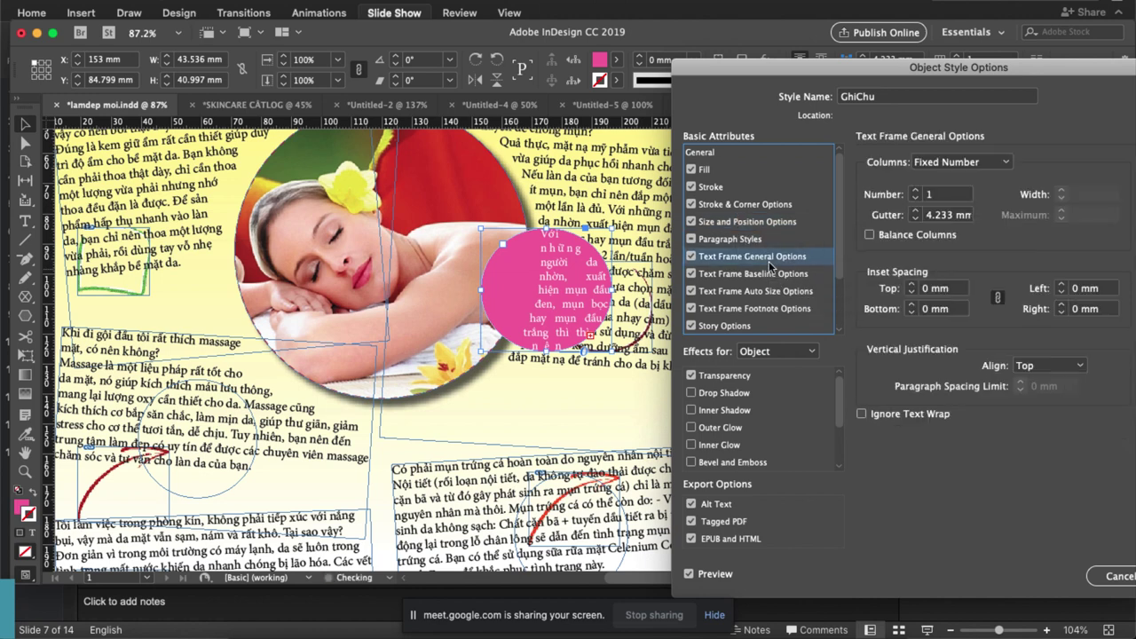
click(861, 415)
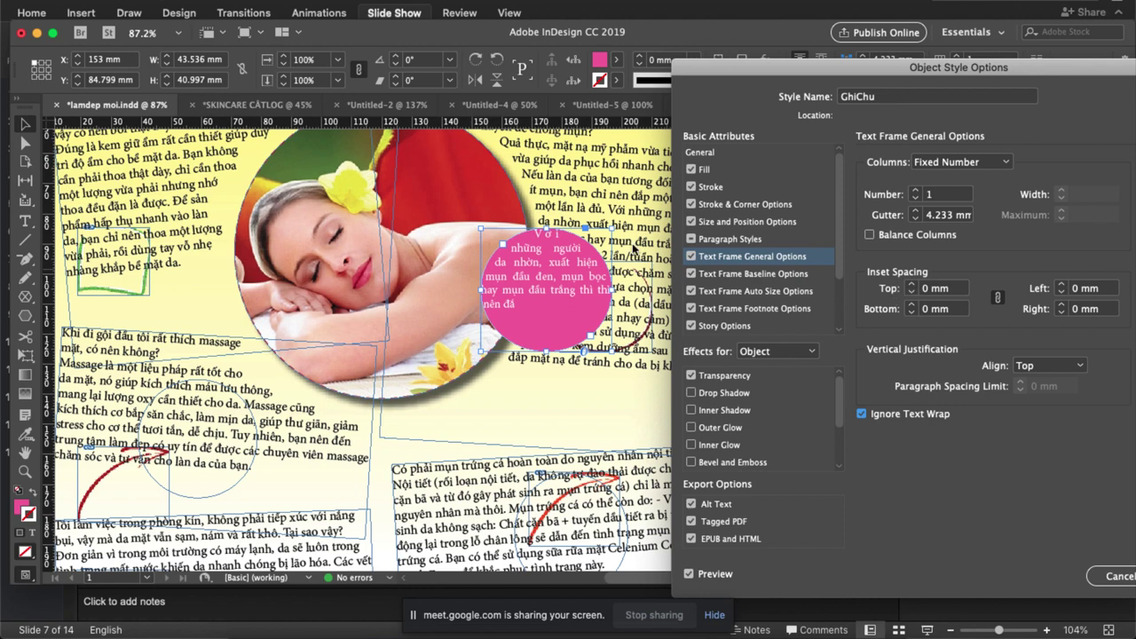
click(911, 286)
click(911, 286)
click(911, 286)
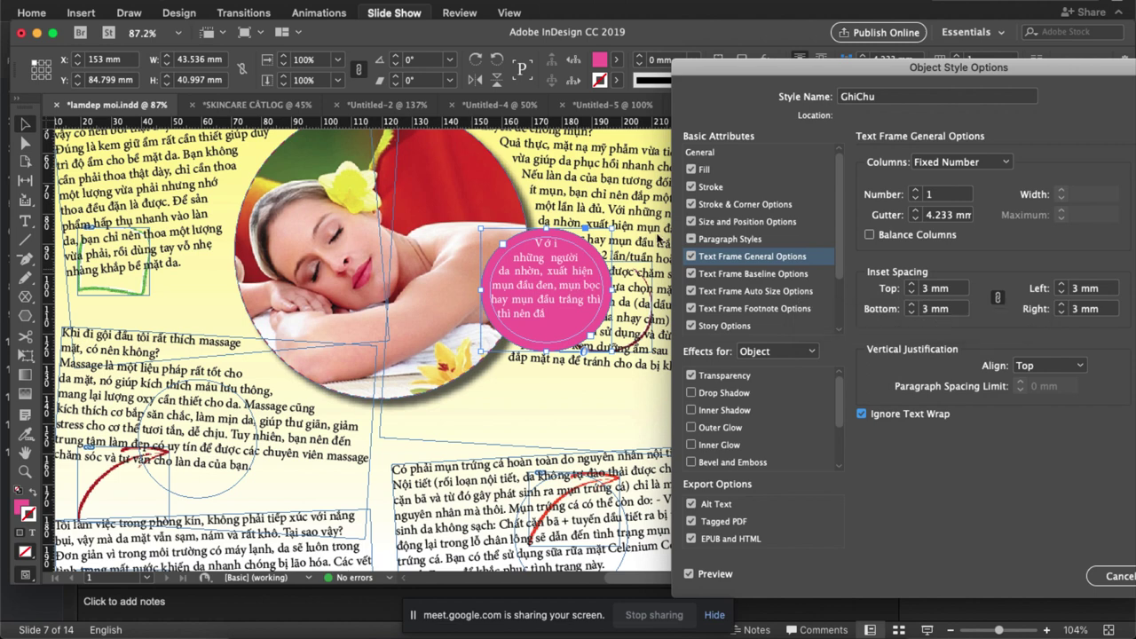
Add a new paragraph style named VB_GhiChu for the GhiChu object style.
click(742, 240)
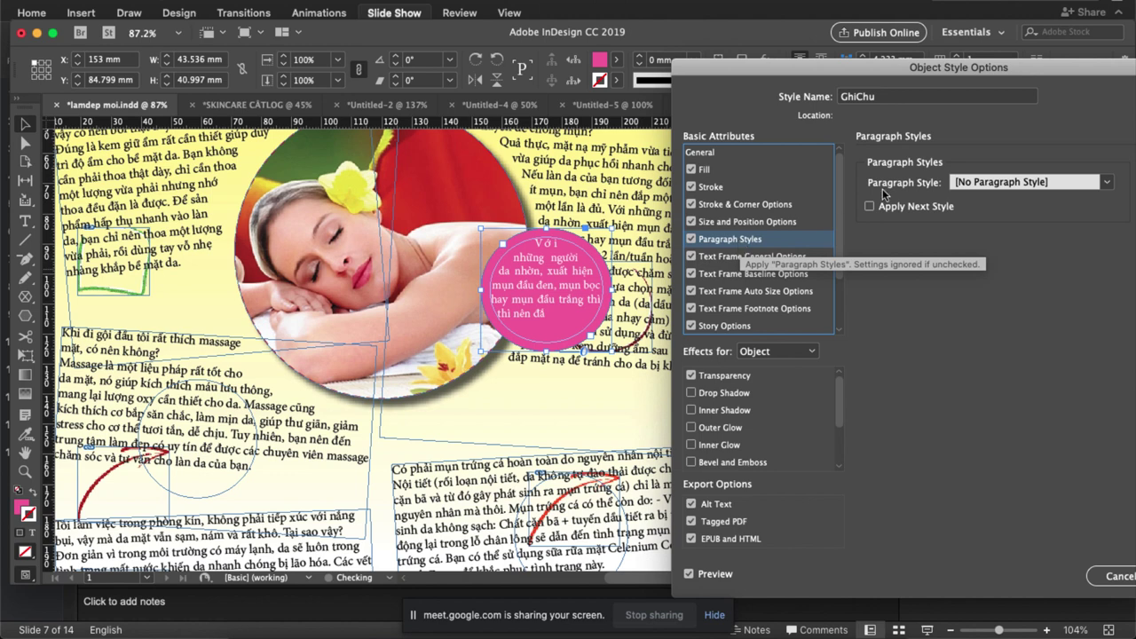
click(989, 185)
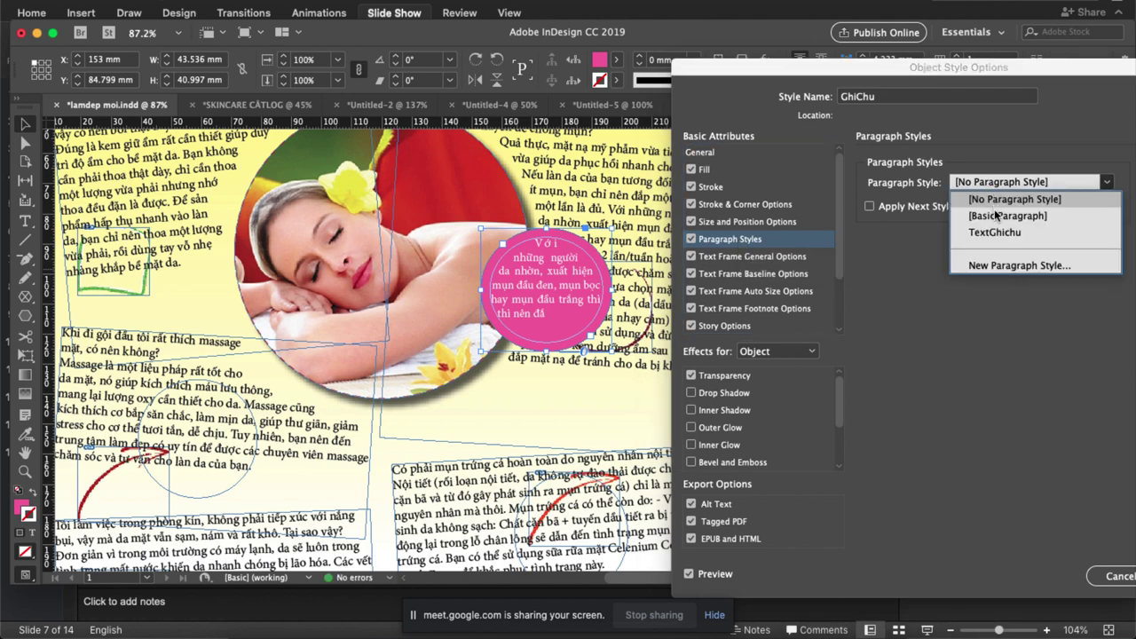
click(1001, 266)
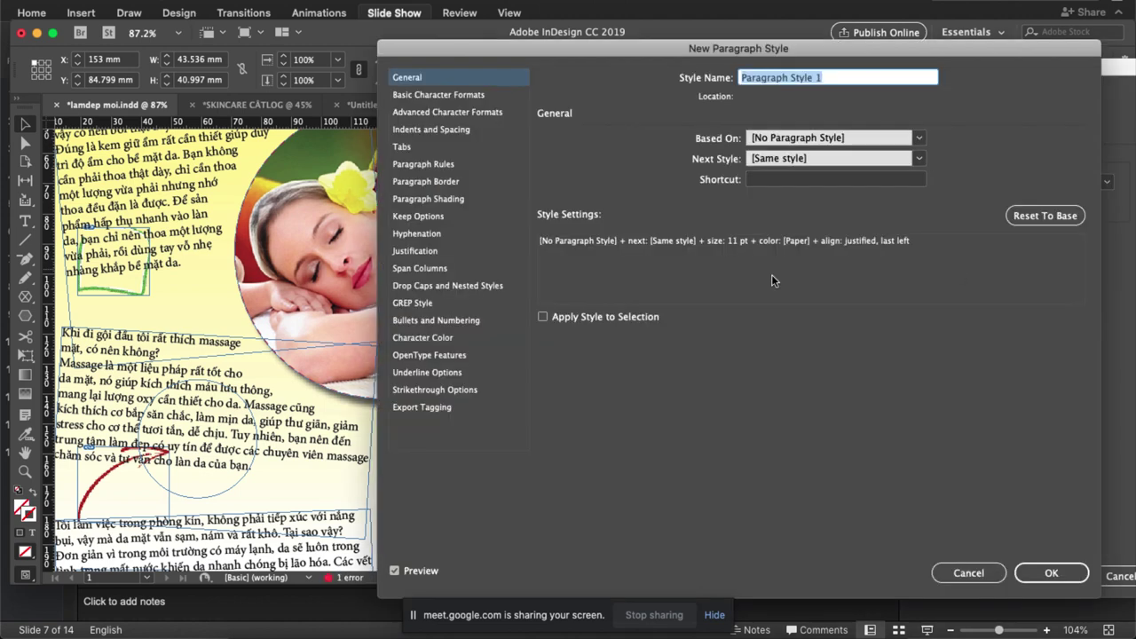
text(VB_GhiChu)
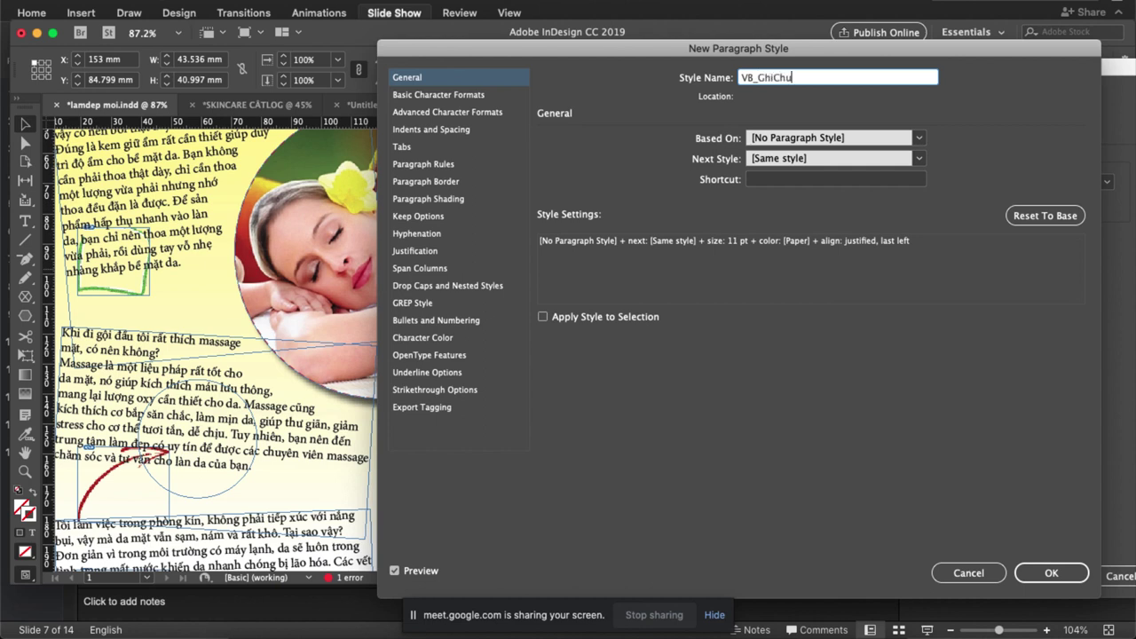
Set the VB_GhiChu style's font family to UTM Avo and raise its font size by one increment.
click(465, 95)
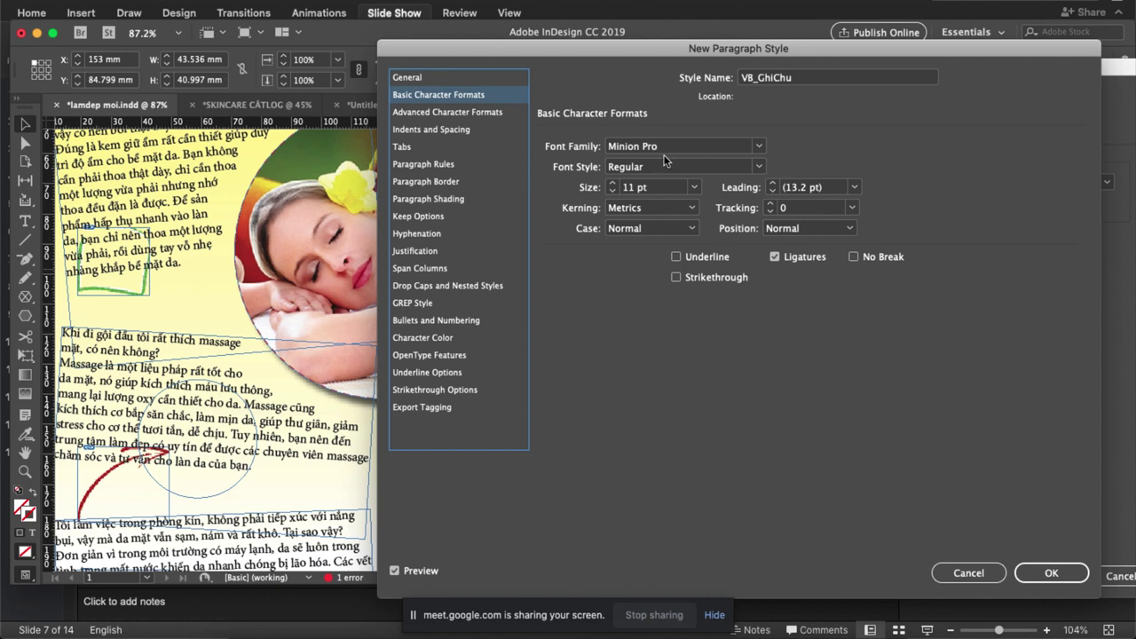
click(724, 148)
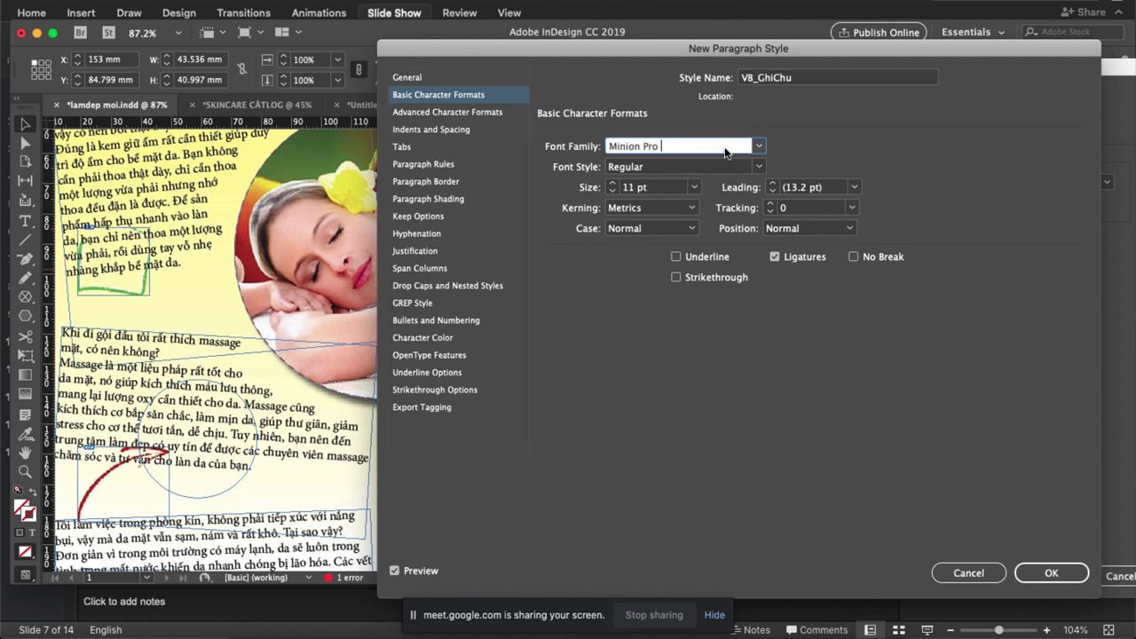
key(Up)
key(Down)
text(UTM Avo)
click(613, 184)
Keep VB_GhiChu's alignment at Left Justify, set its character color to C=100 M=0 Y=0 K=0, and save the paragraph style.
click(456, 131)
click(666, 146)
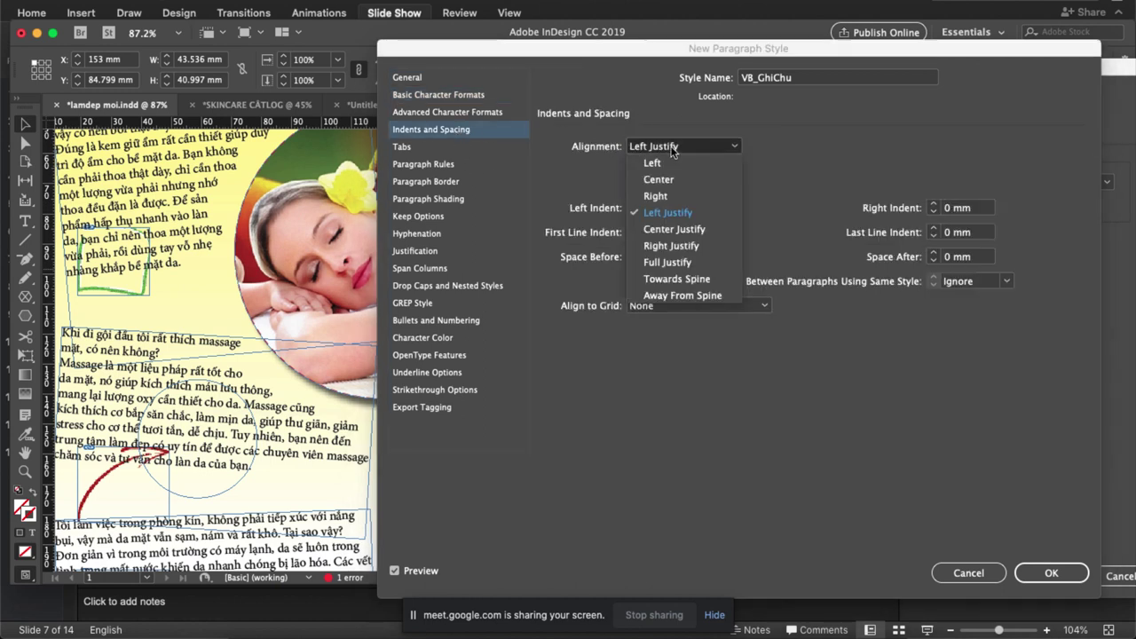
click(687, 213)
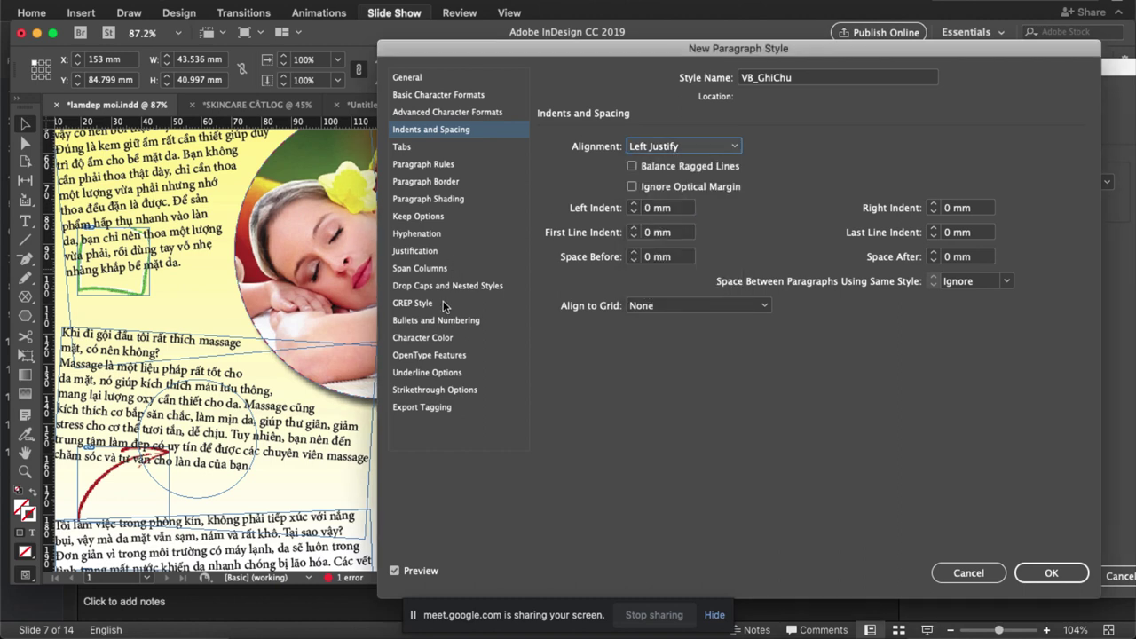
click(443, 341)
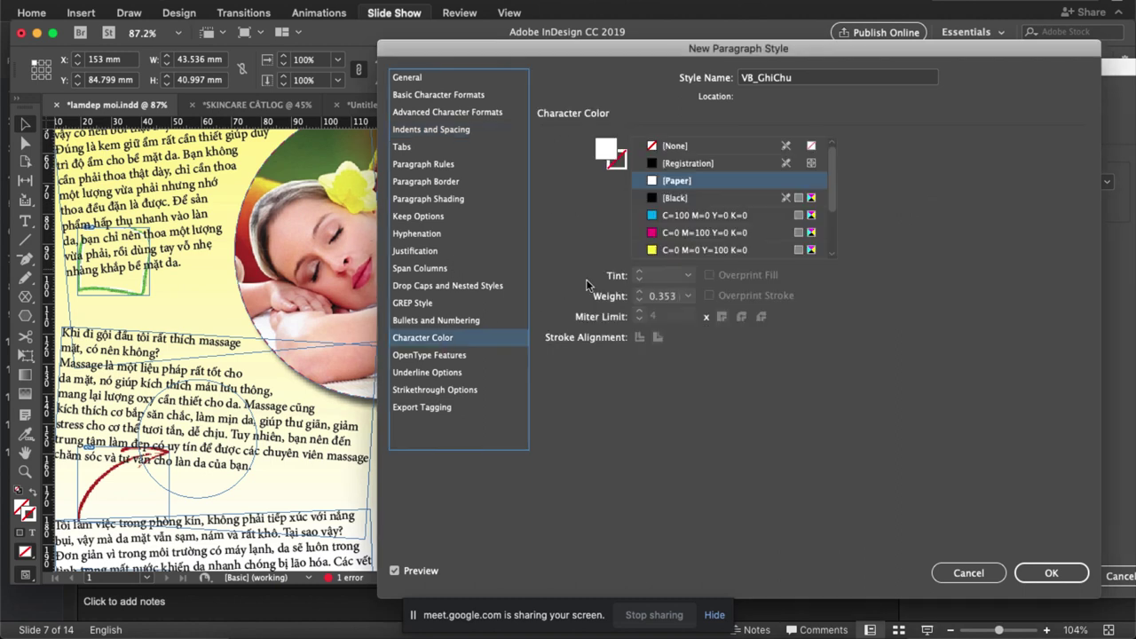
click(689, 217)
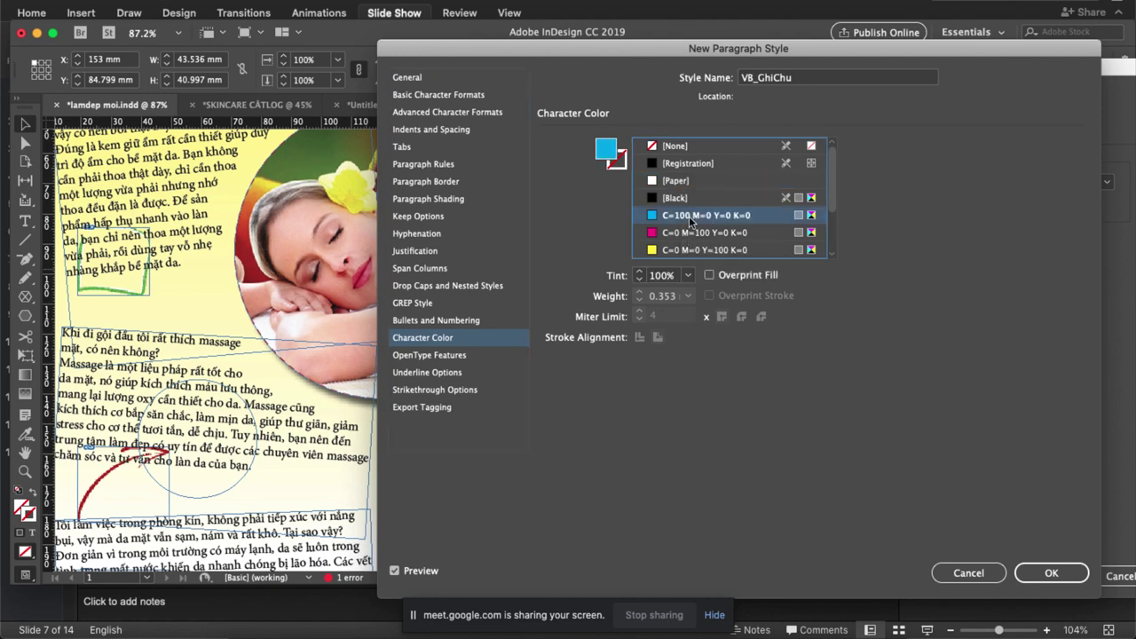
click(1049, 572)
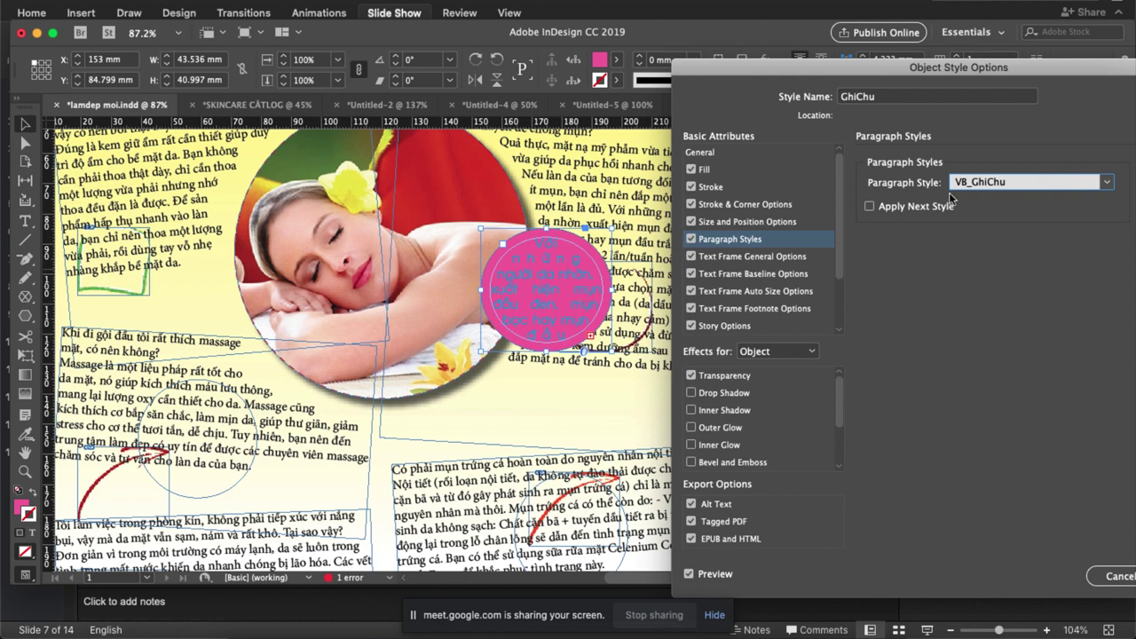
Set the GhiChu style's text wrap to wrap around the object shape with 3 mm offsets, and save the style.
drag(926, 70, 783, 56)
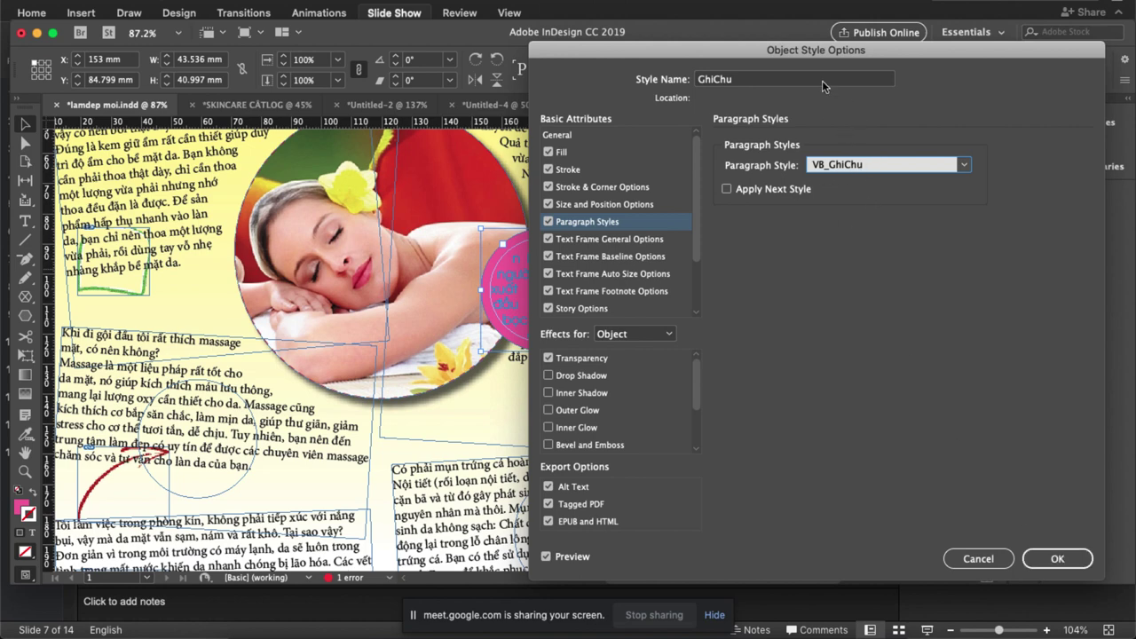
drag(835, 56, 983, 56)
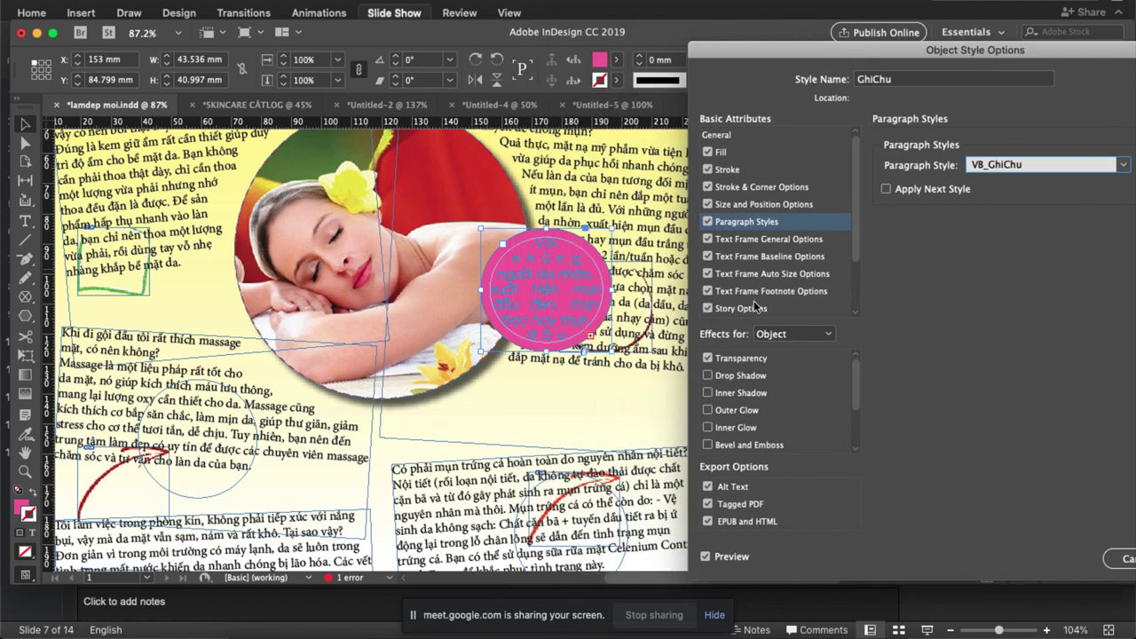
scroll(769, 305, down, 2)
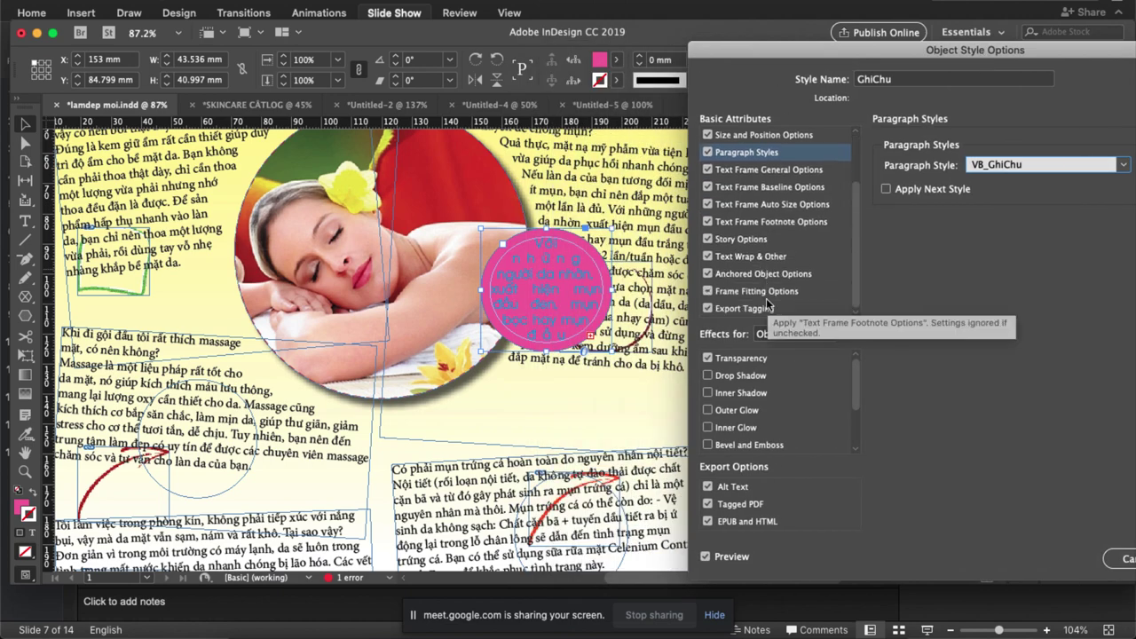
click(775, 257)
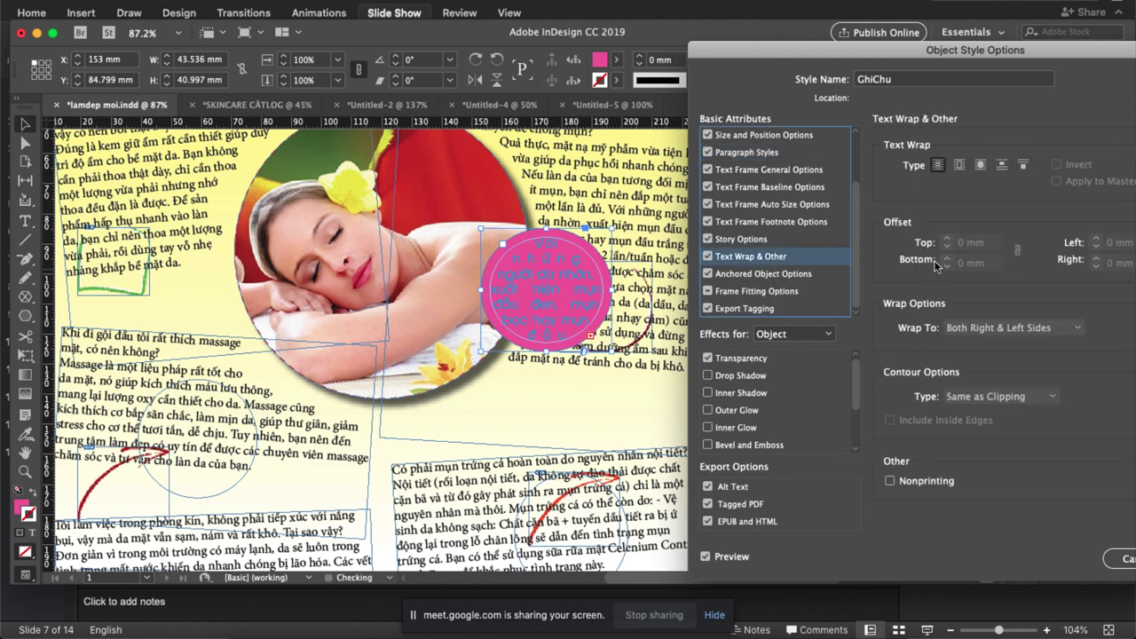
click(978, 166)
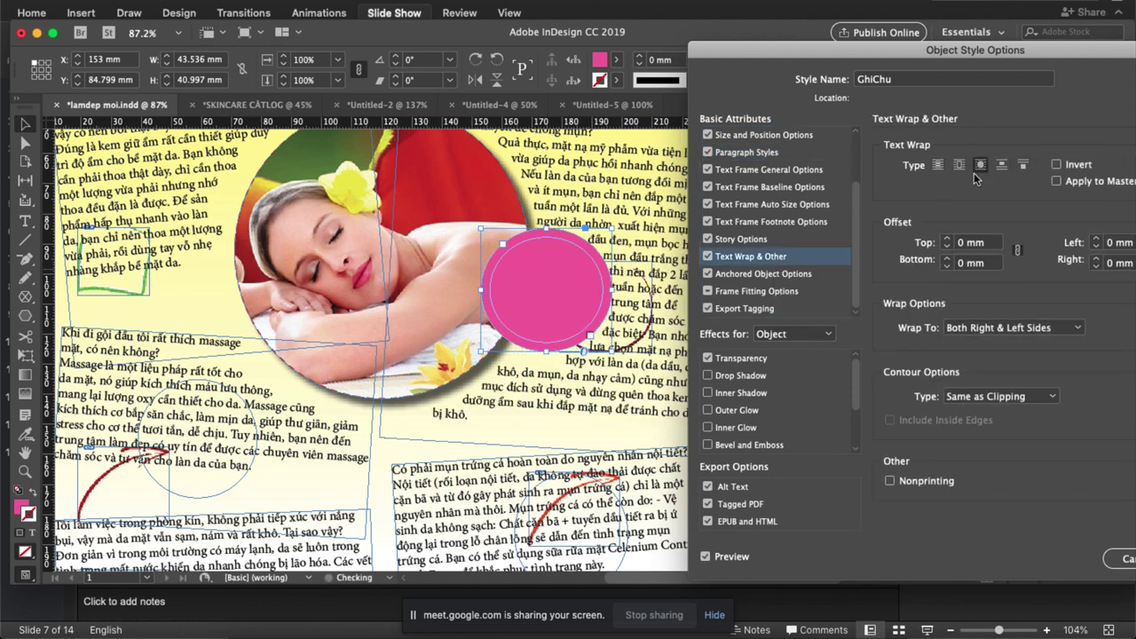
click(948, 239)
click(948, 239)
click(947, 240)
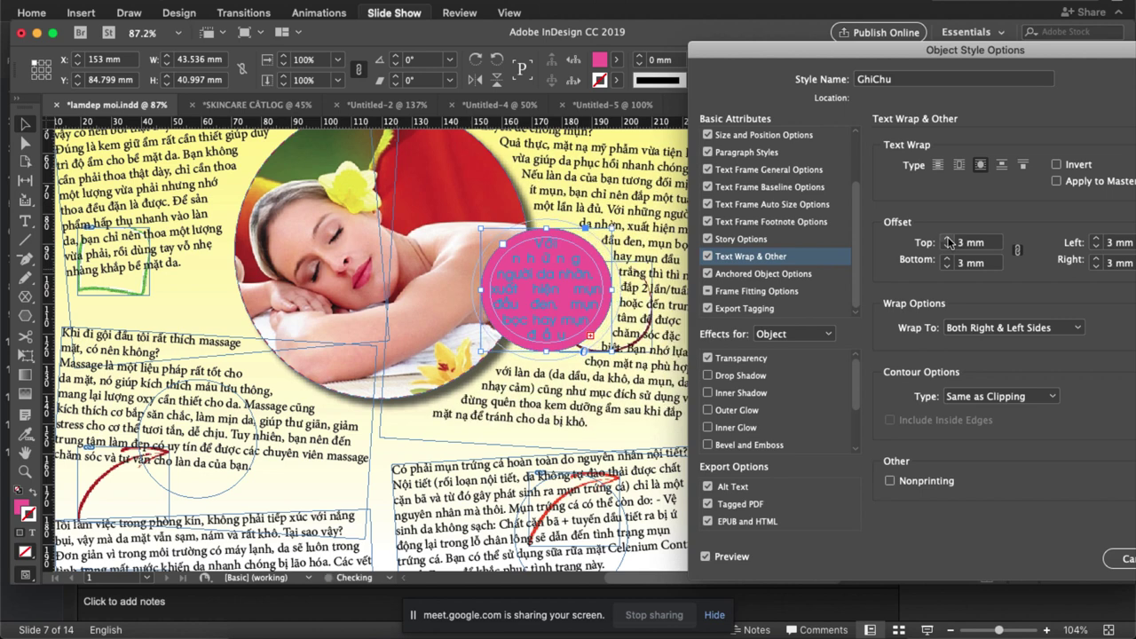
key(Return)
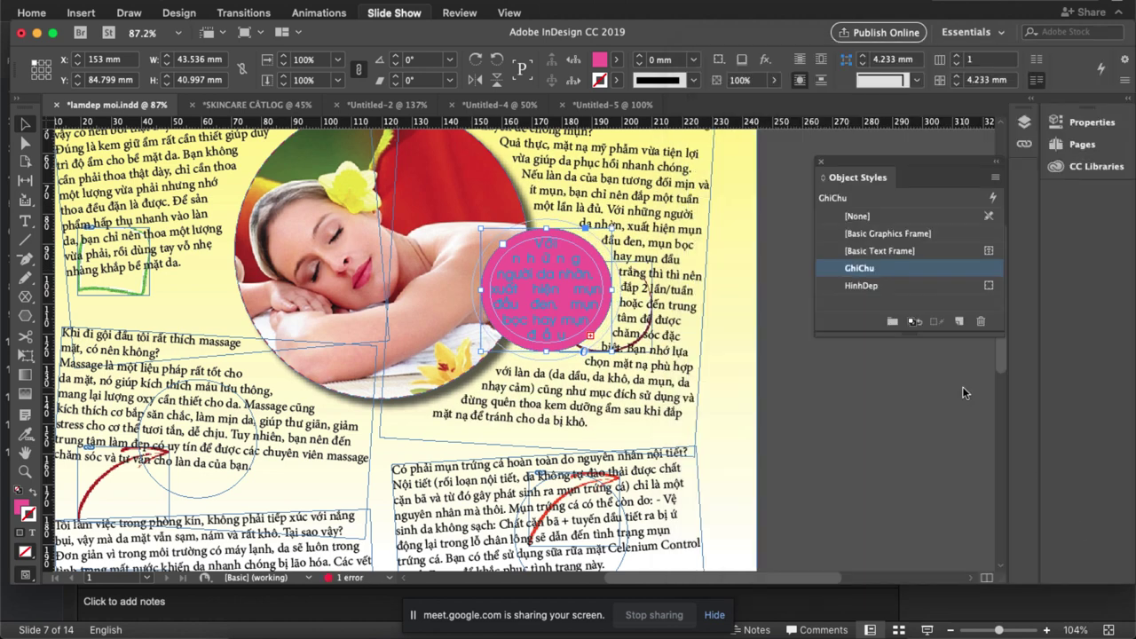
scroll(670, 383, down, 6)
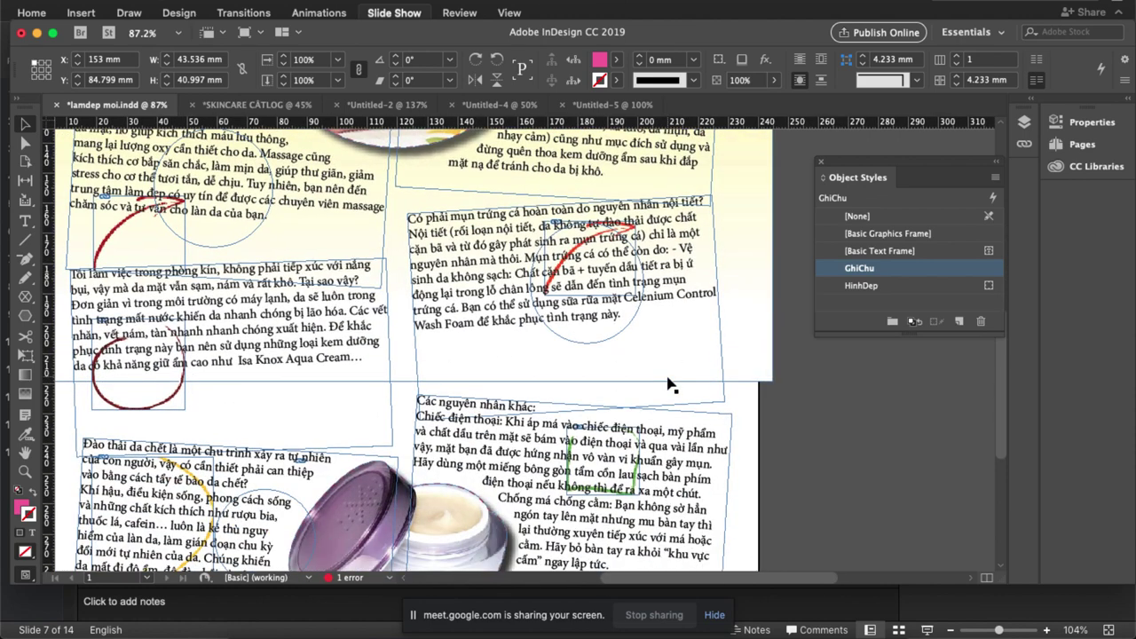
Apply the GhiChu object style to the empty circle over the acne paragraph and the one over the massage paragraph.
click(632, 333)
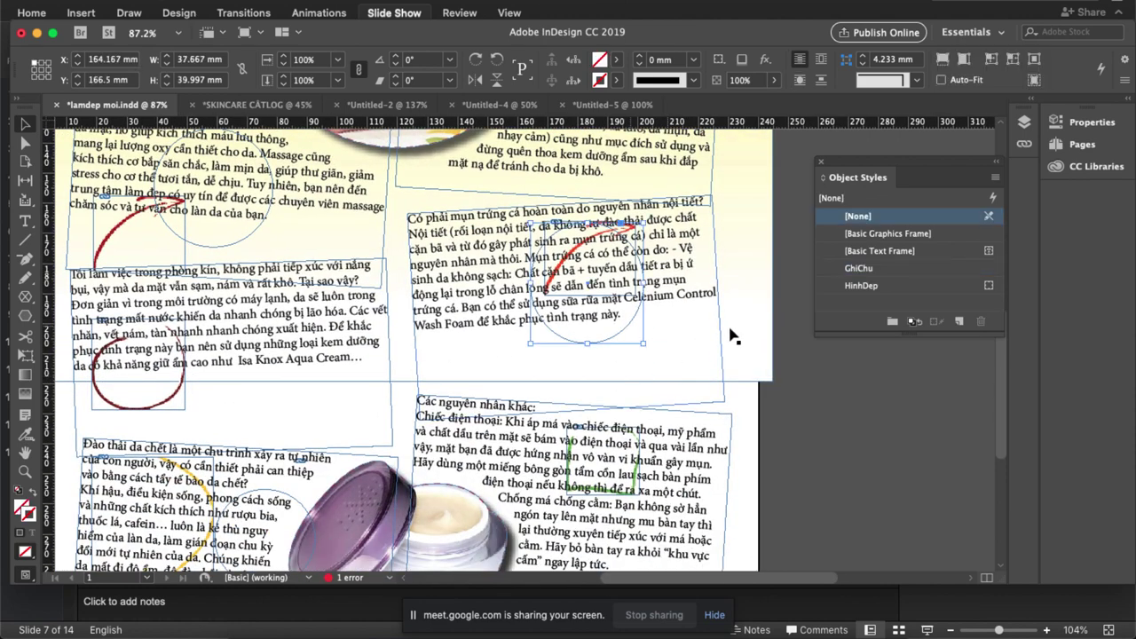
click(865, 269)
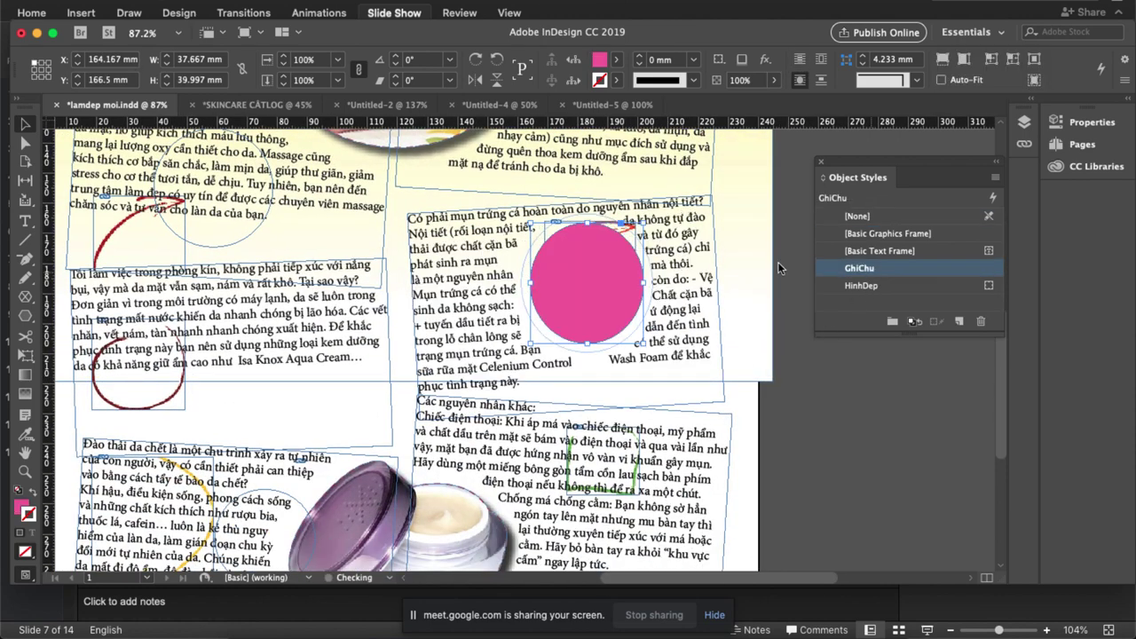
click(251, 232)
click(859, 268)
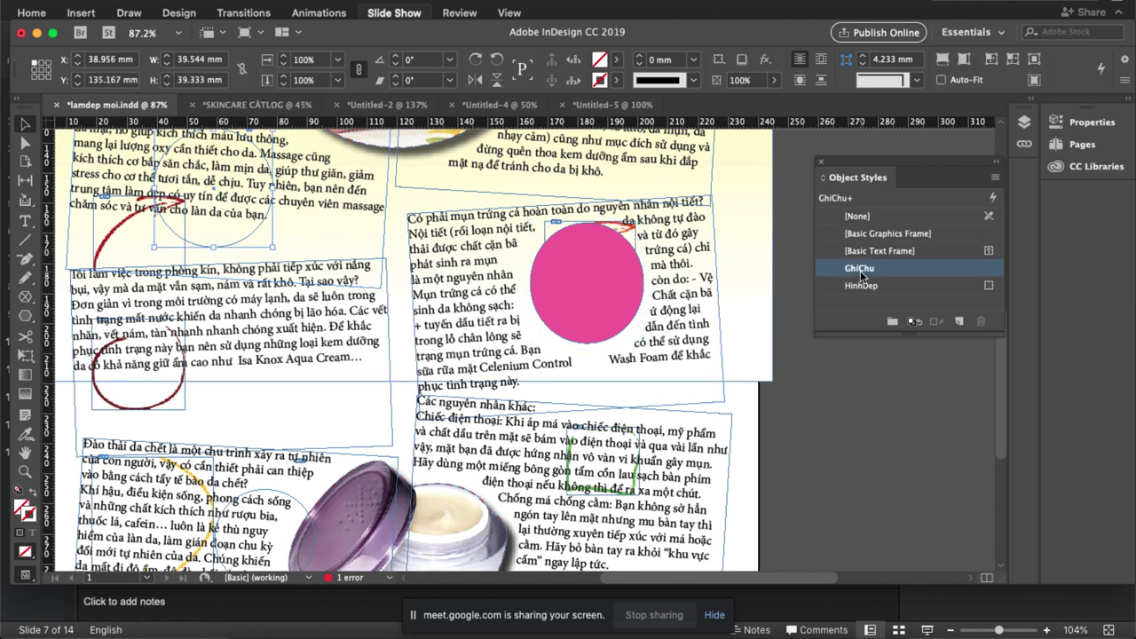
Apply the GhiChu object style to the empty circle beside the purple lid of the cream jar.
scroll(223, 414, down, 5)
click(324, 291)
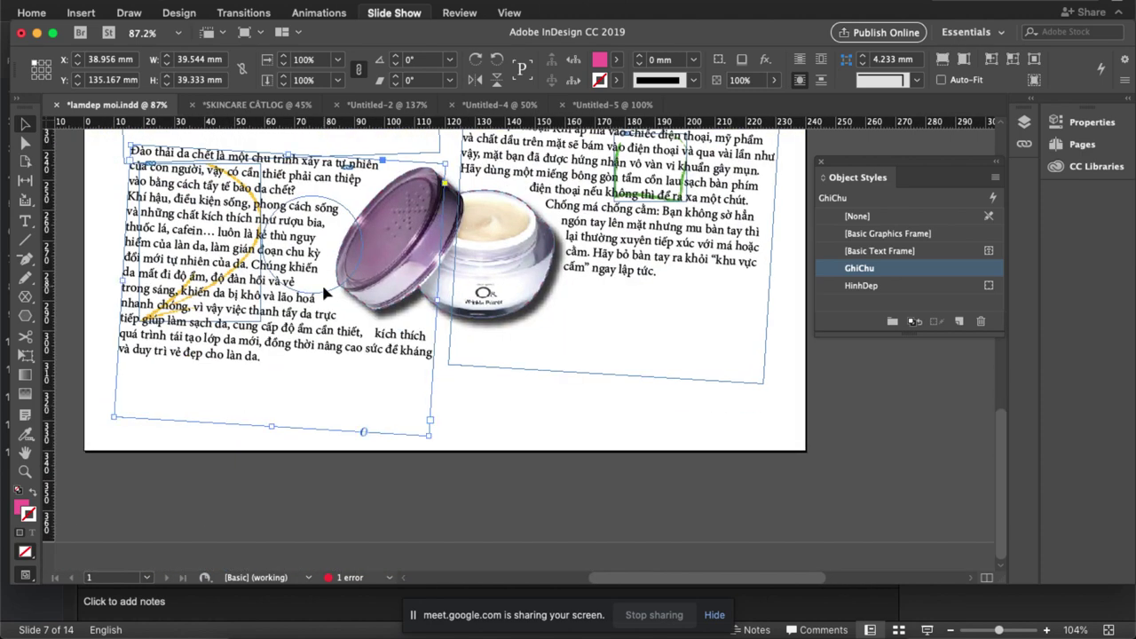
click(329, 288)
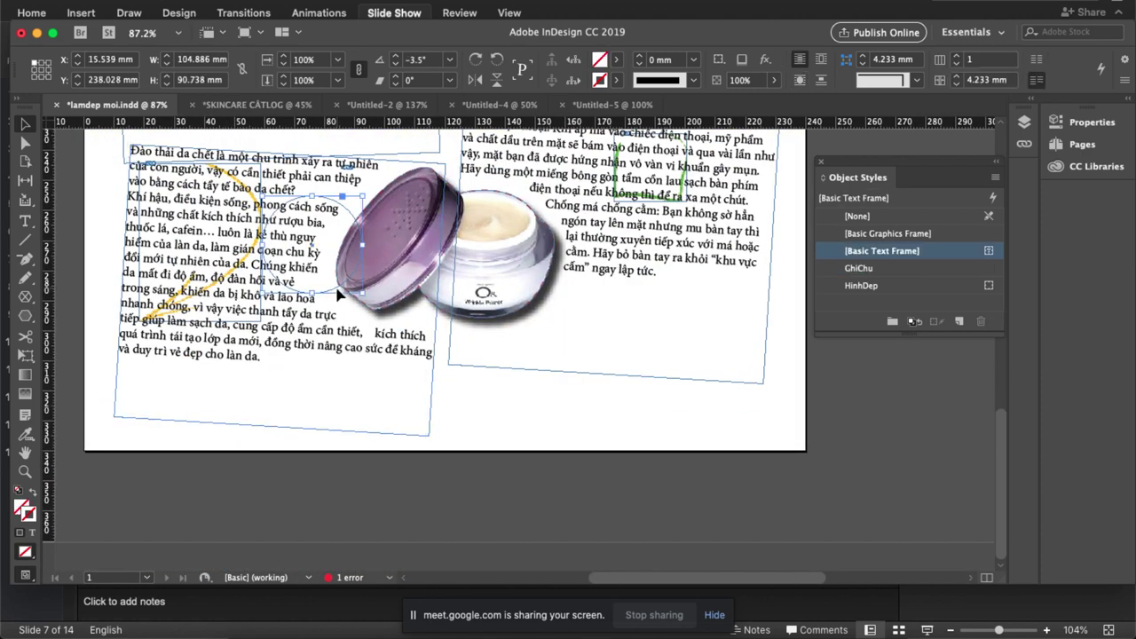
click(829, 266)
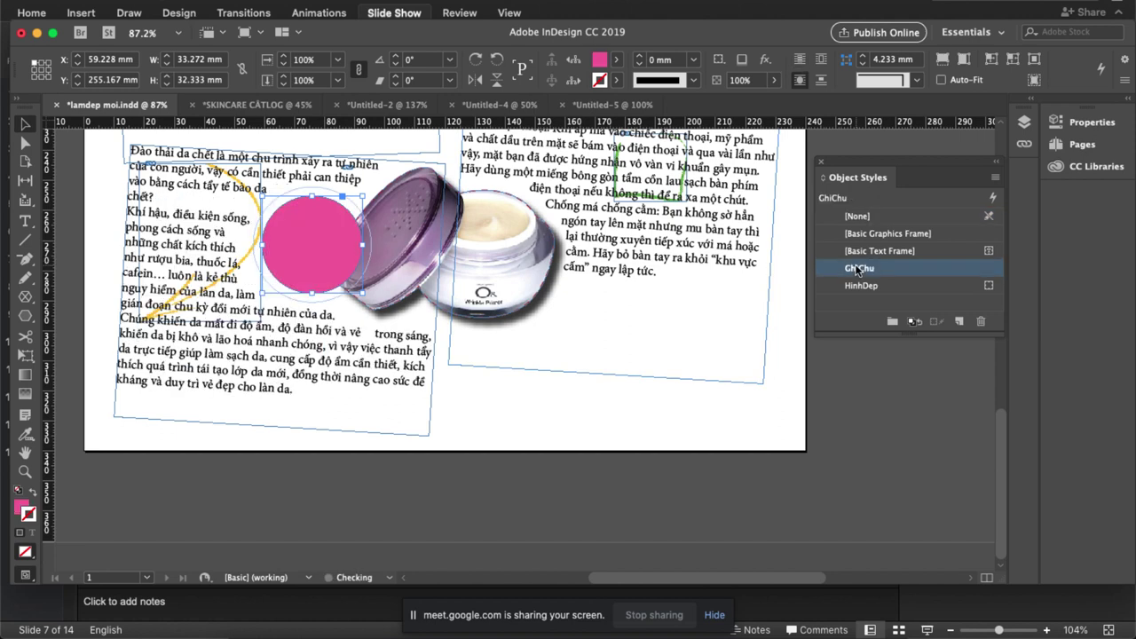
Copy the passage from "nhưng mu bàn tay" through "ngay lập tức." into the pink circle beside the cream jar.
double_click(722, 233)
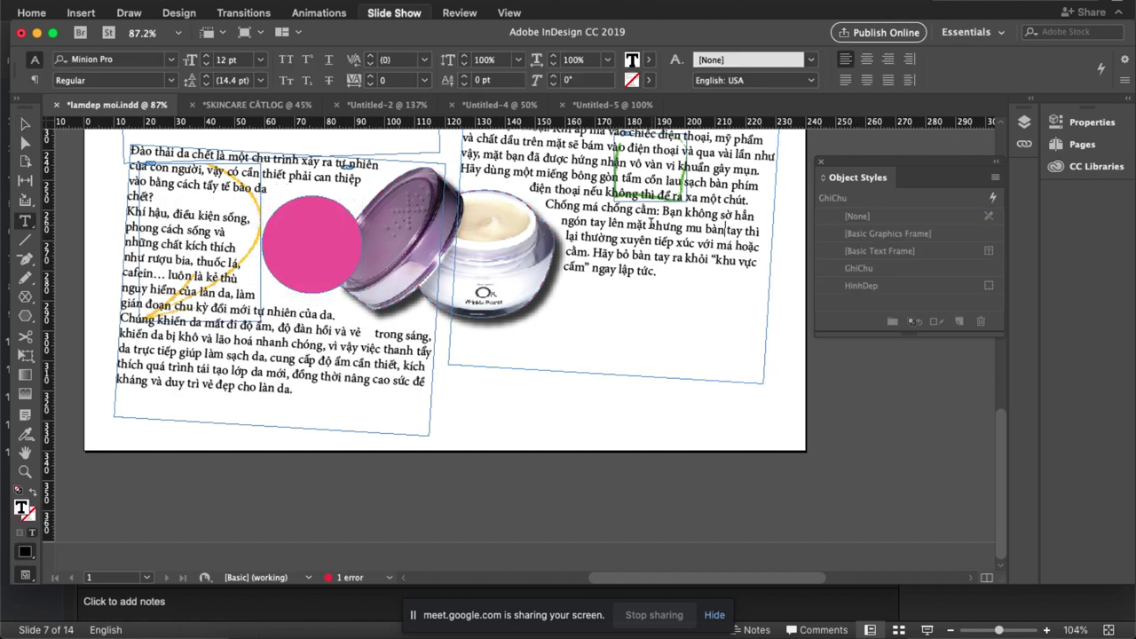
drag(651, 225, 674, 270)
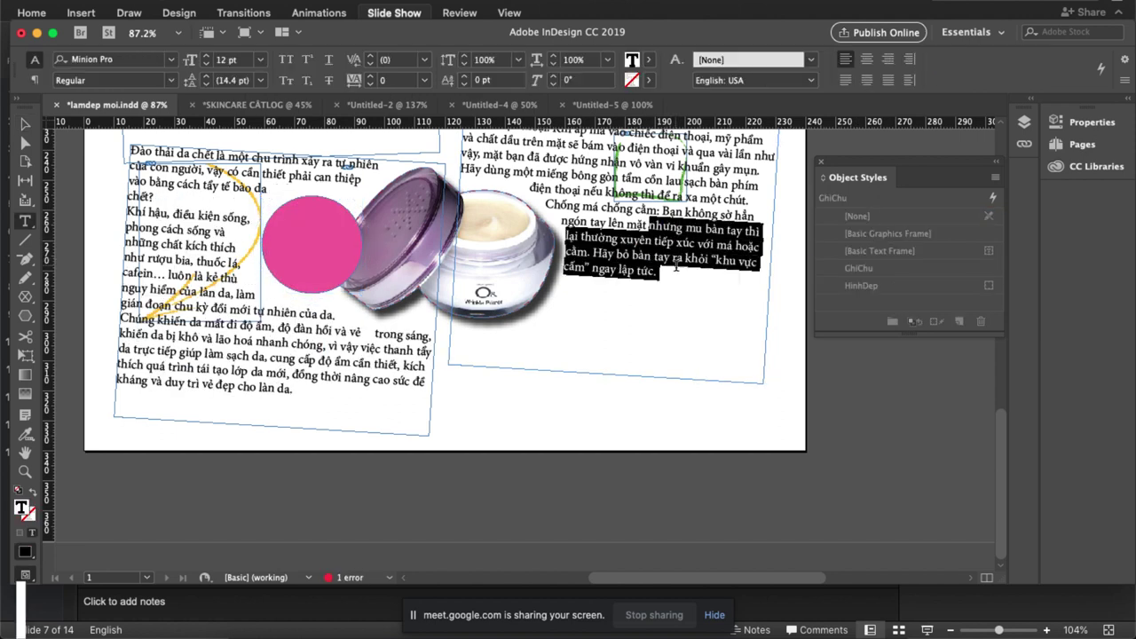
click(348, 241)
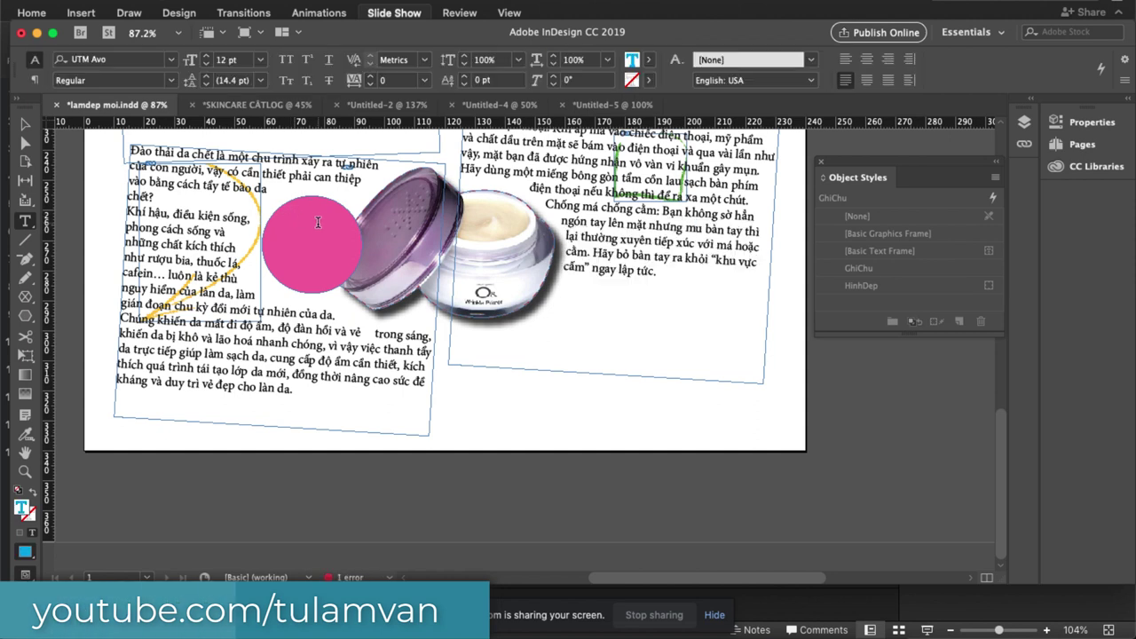
text(nhưng mu bàn tay thì lại thường xuyên tiếp xúc với má hoặc cằm. Hãy bỏ bàn tay ra khỏi "khu vực cấm" ngay lập tức.)
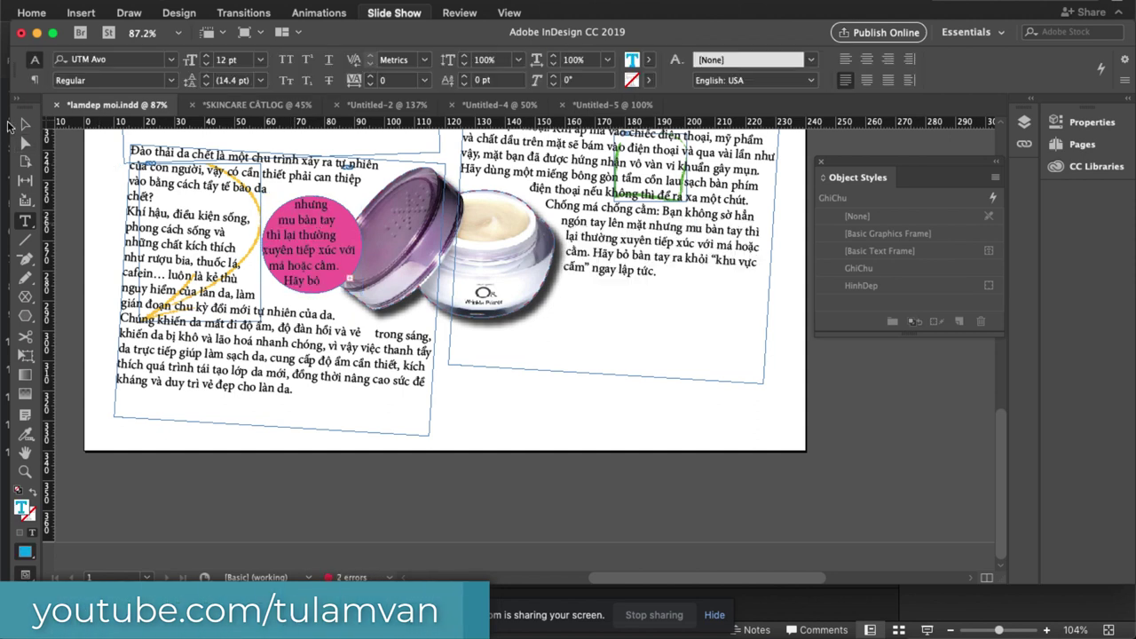
Clear the overrides on the filled pink circle so it follows the GhiChu object style, and deselect it.
click(25, 124)
click(860, 268)
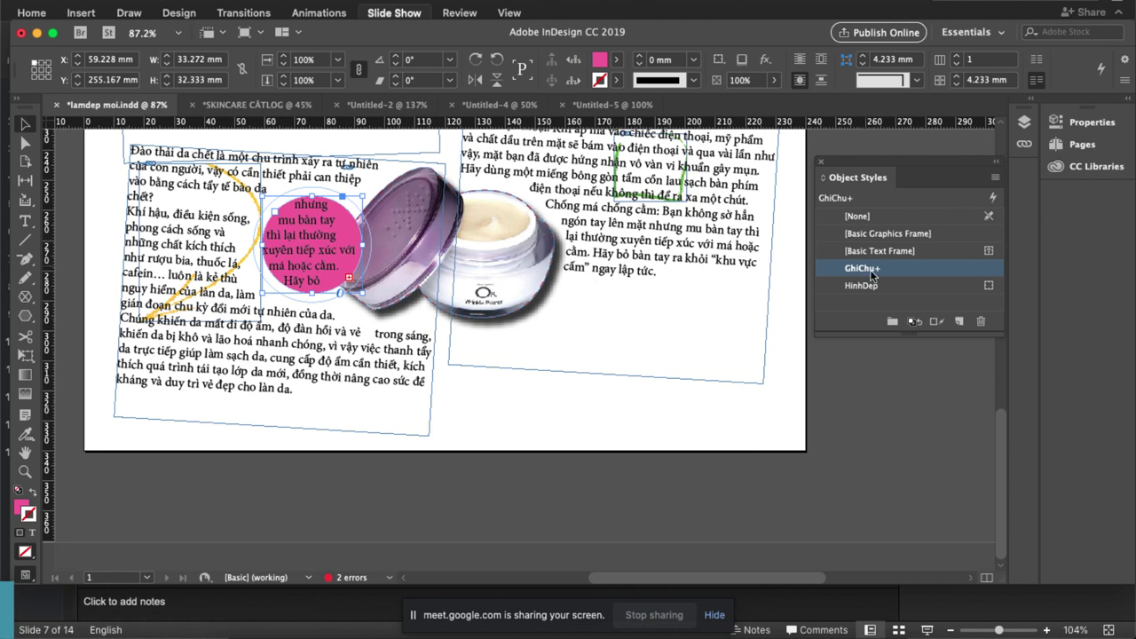
click(931, 323)
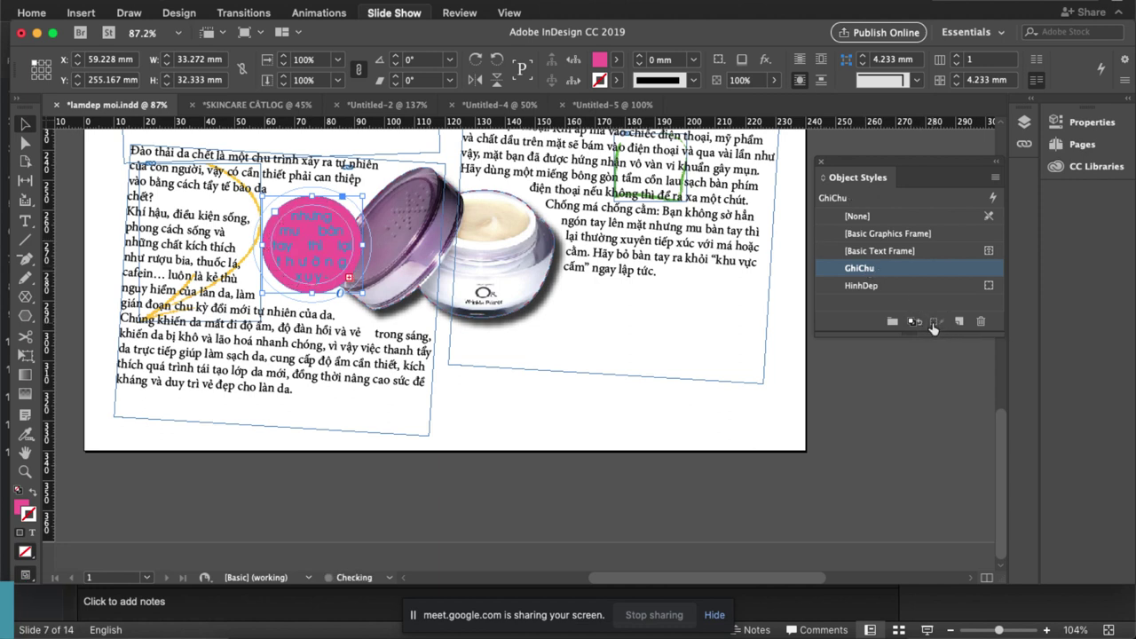
click(887, 397)
Open the VB_GhiChu paragraph style for editing and set its character color to [Paper].
click(861, 285)
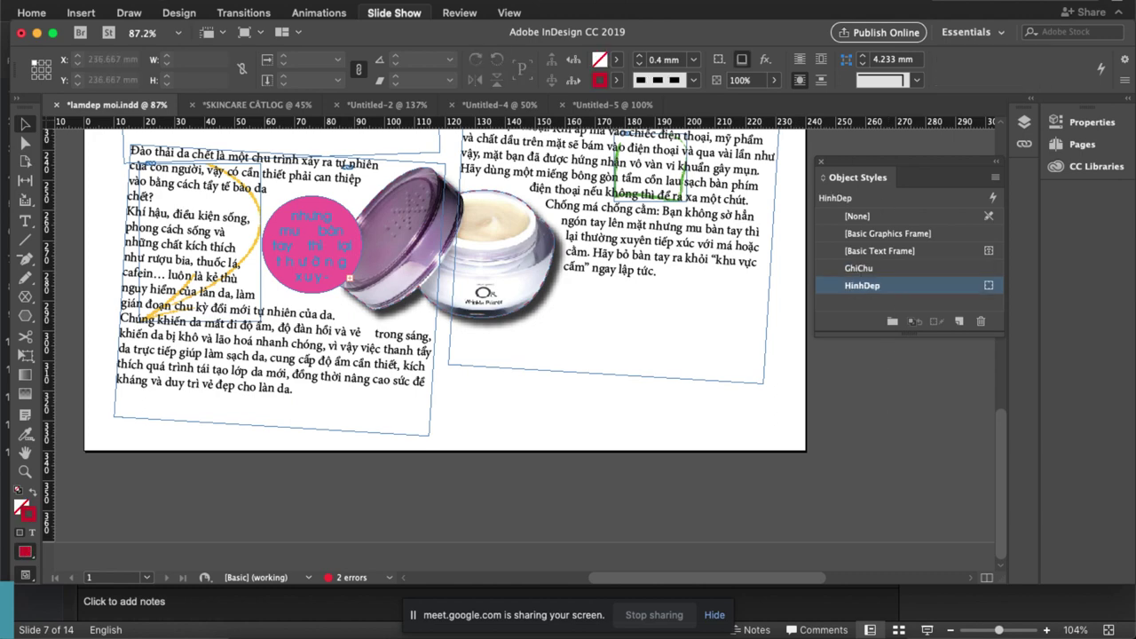
click(266, 3)
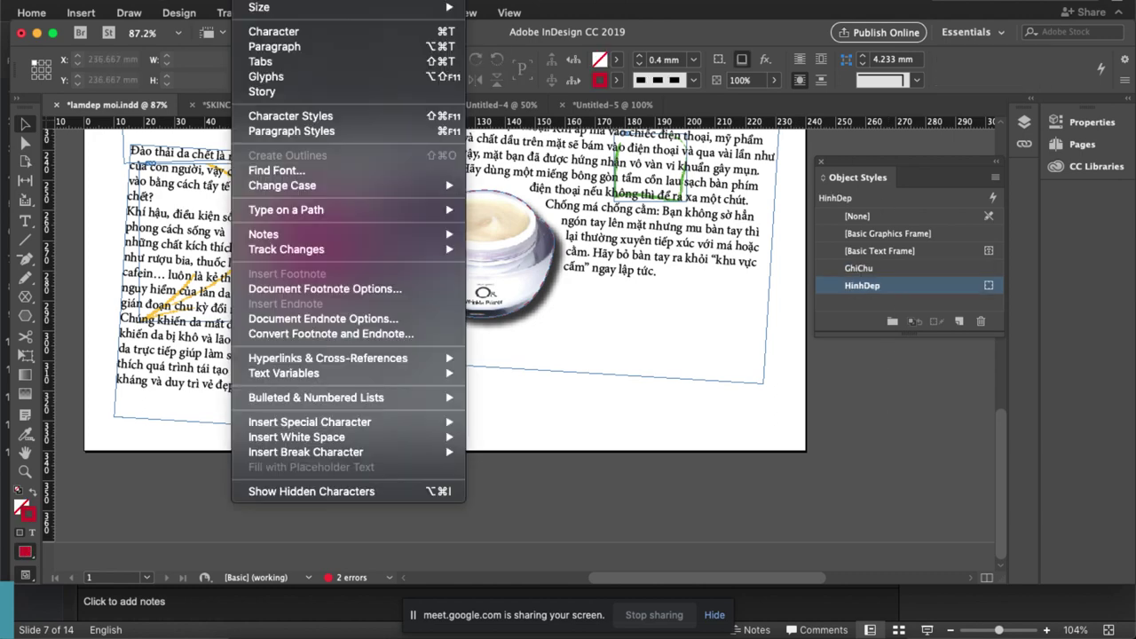
click(325, 129)
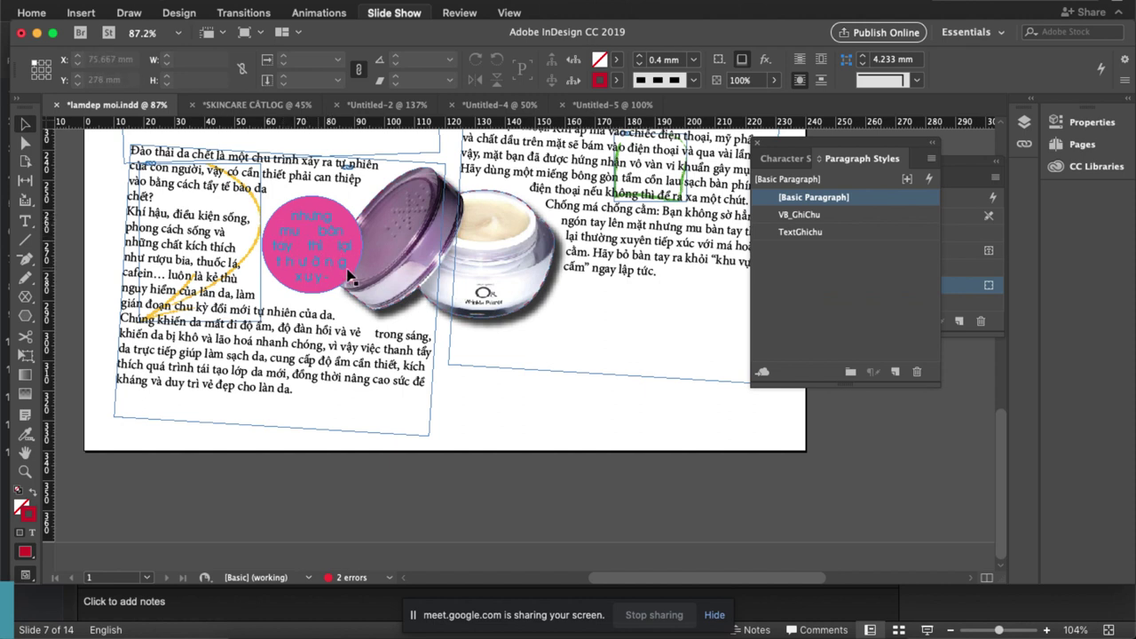
double_click(825, 215)
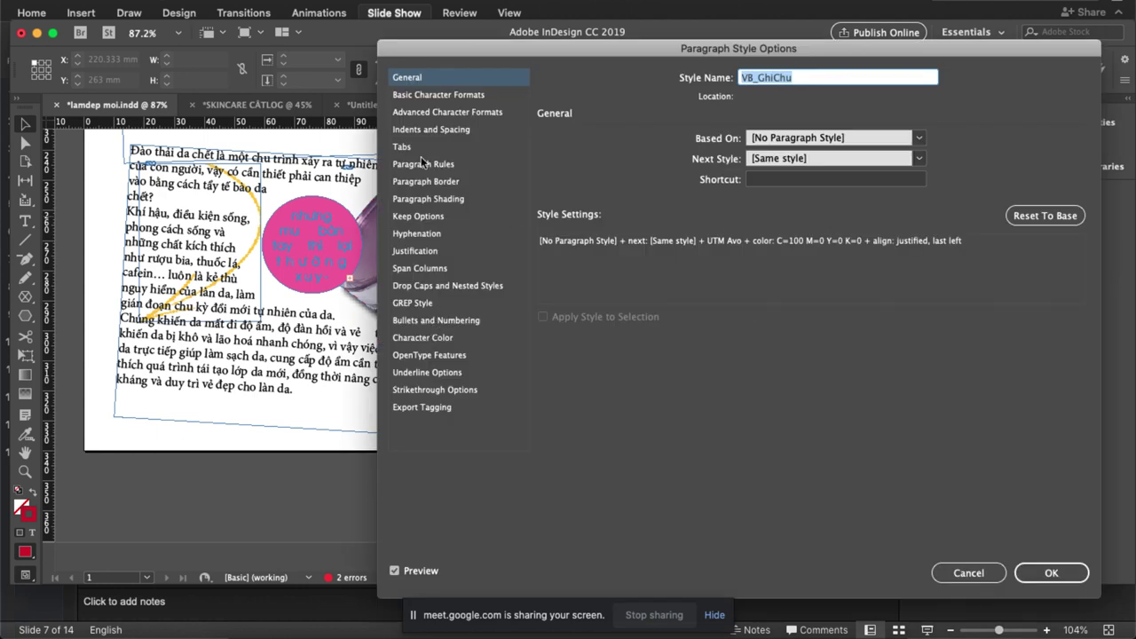
click(448, 339)
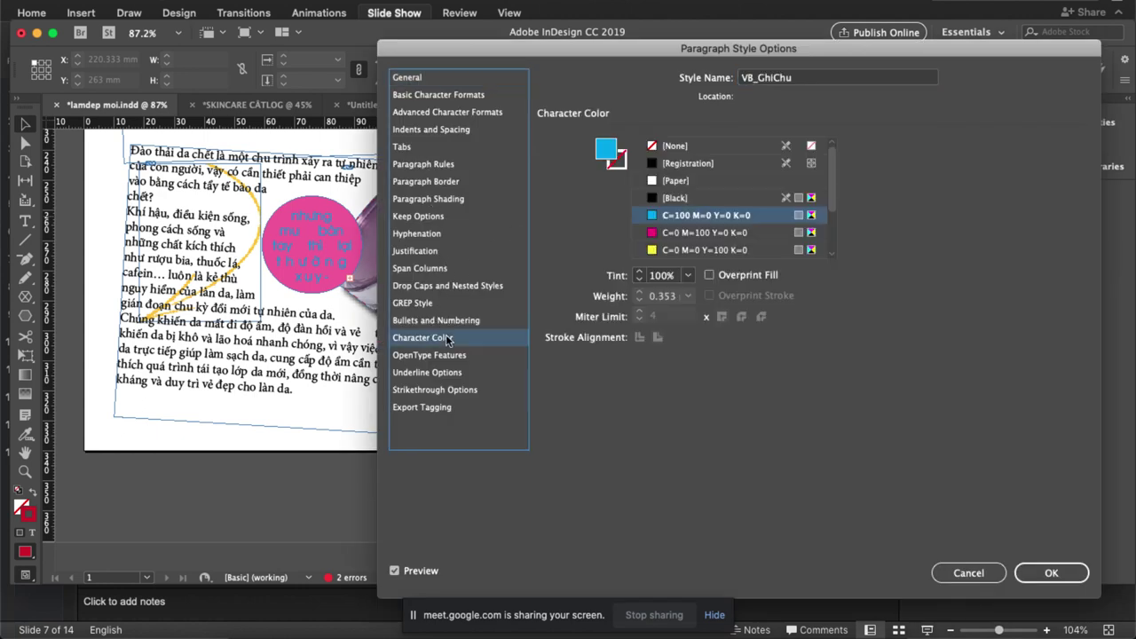
click(678, 183)
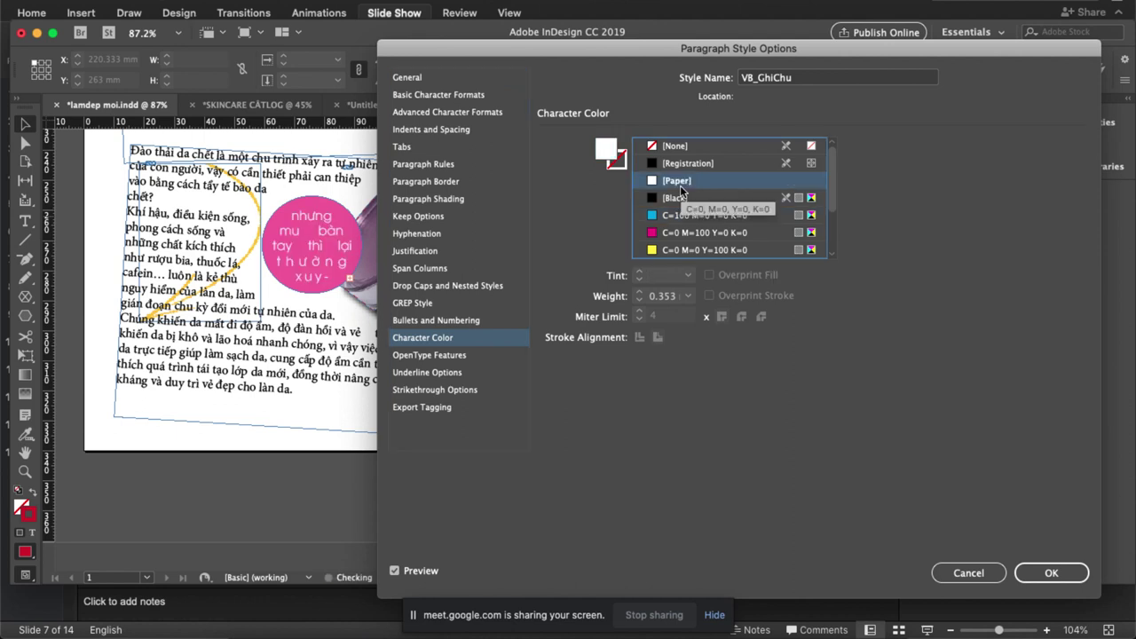
Lower the VB_GhiChu paragraph style's font size by two increments.
click(441, 98)
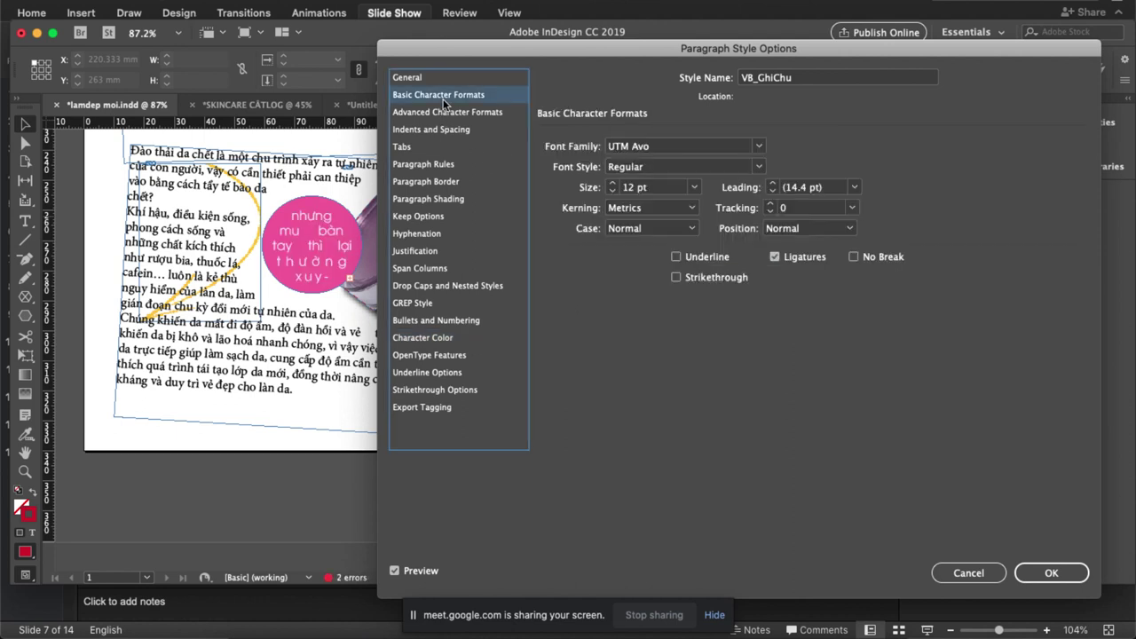
click(612, 192)
click(613, 192)
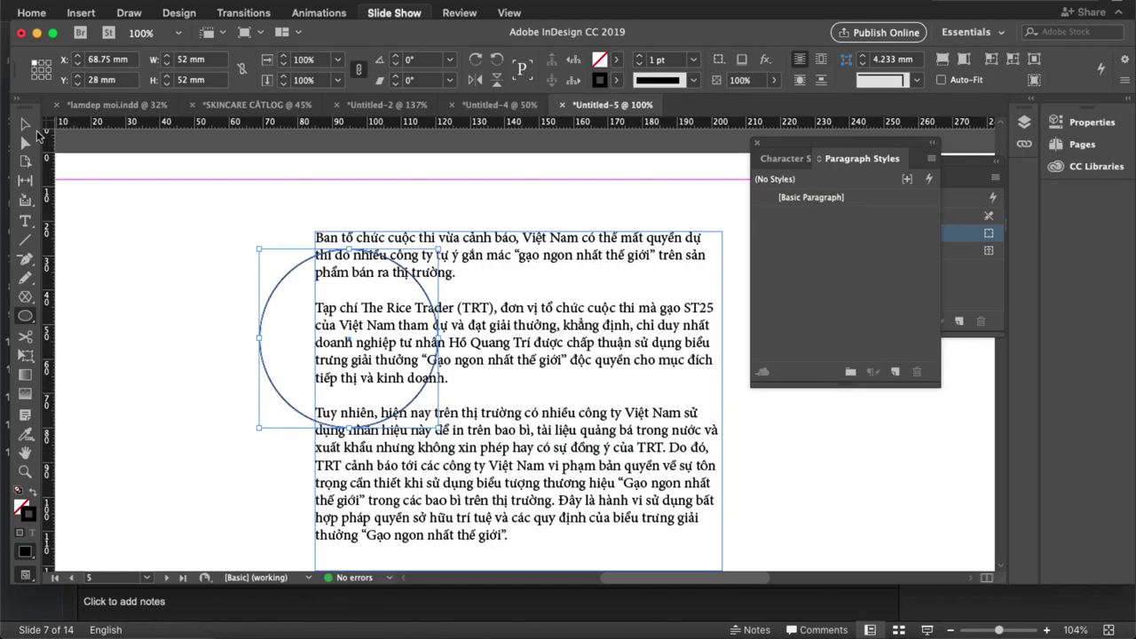
Enlarge the circle in Untitled-5 to about 69 × 69 mm and create an object style named GhiChu from it.
drag(259, 249, 200, 190)
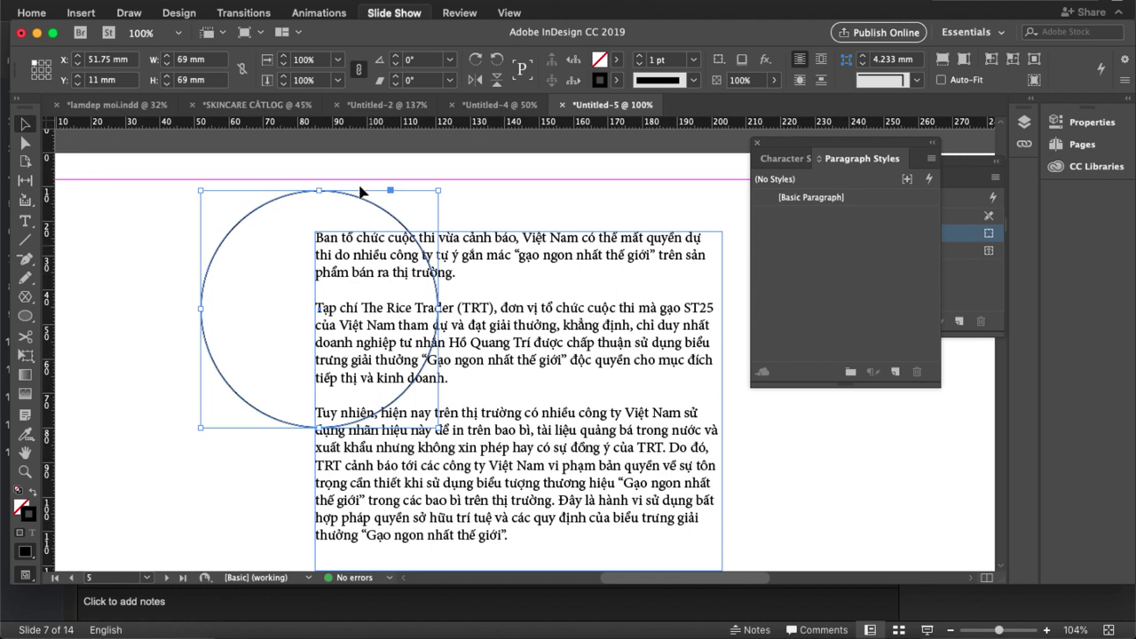
click(394, 12)
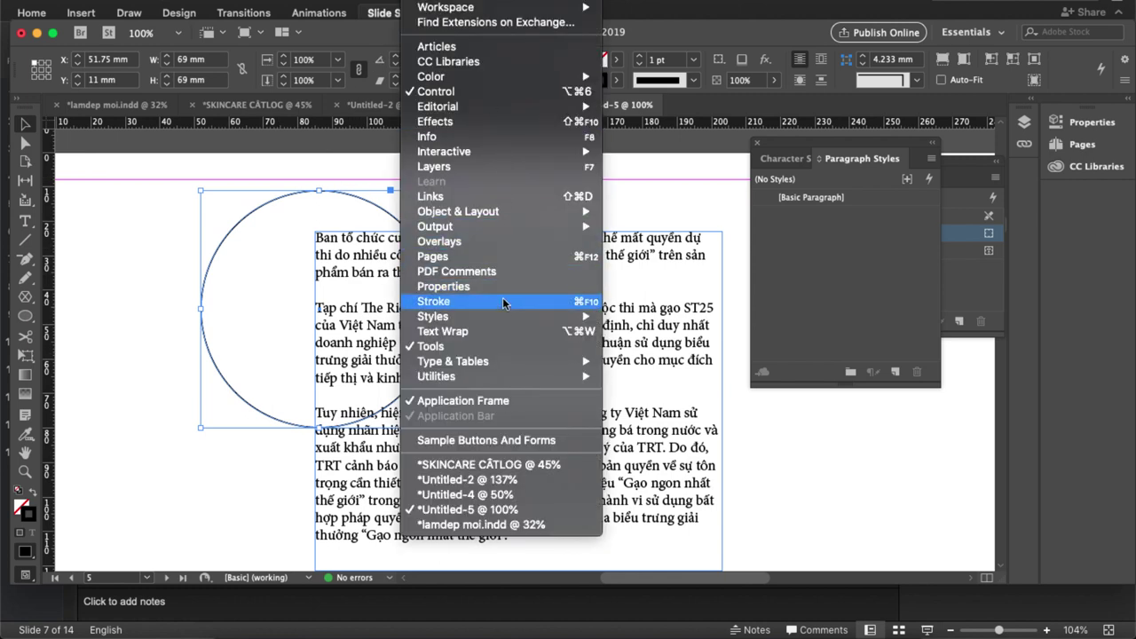
mouse_move(537, 317)
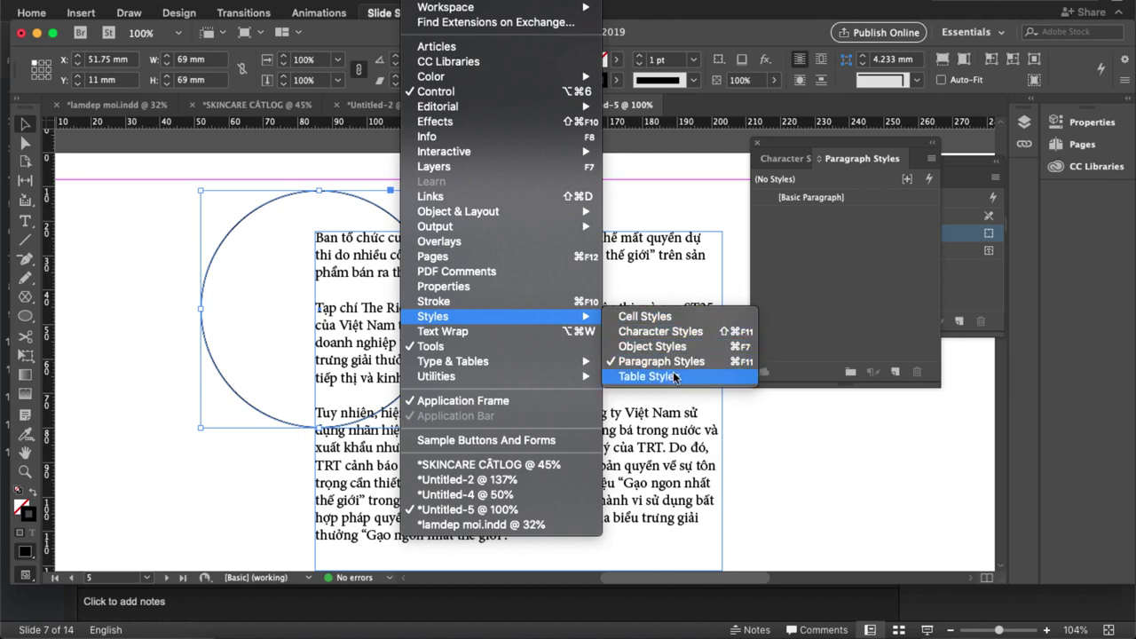
click(683, 346)
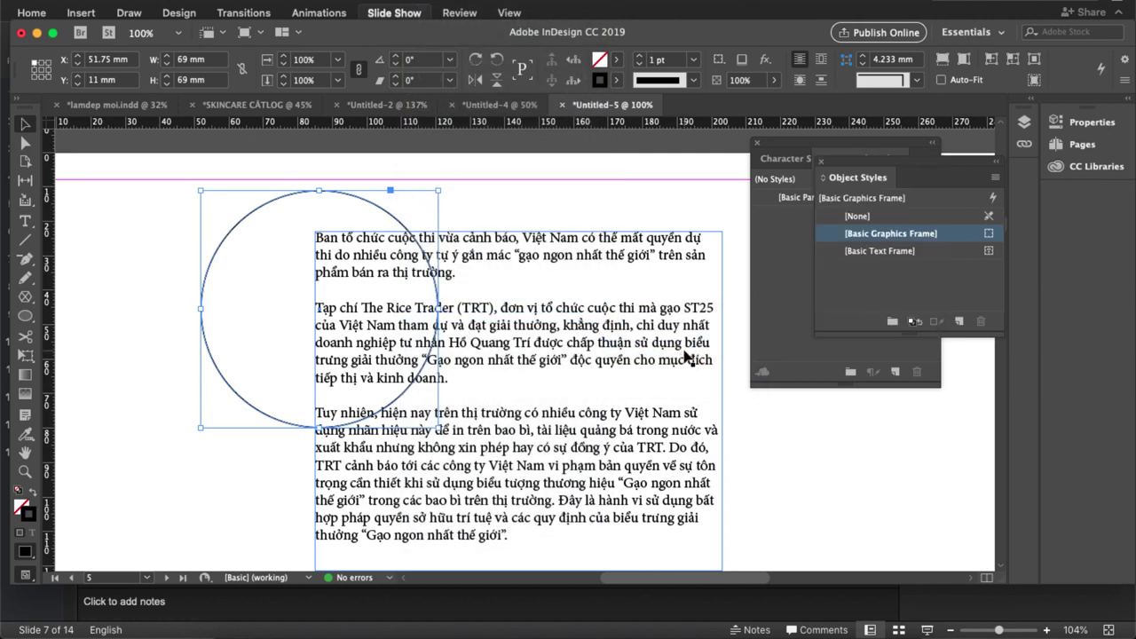
click(958, 321)
double_click(898, 269)
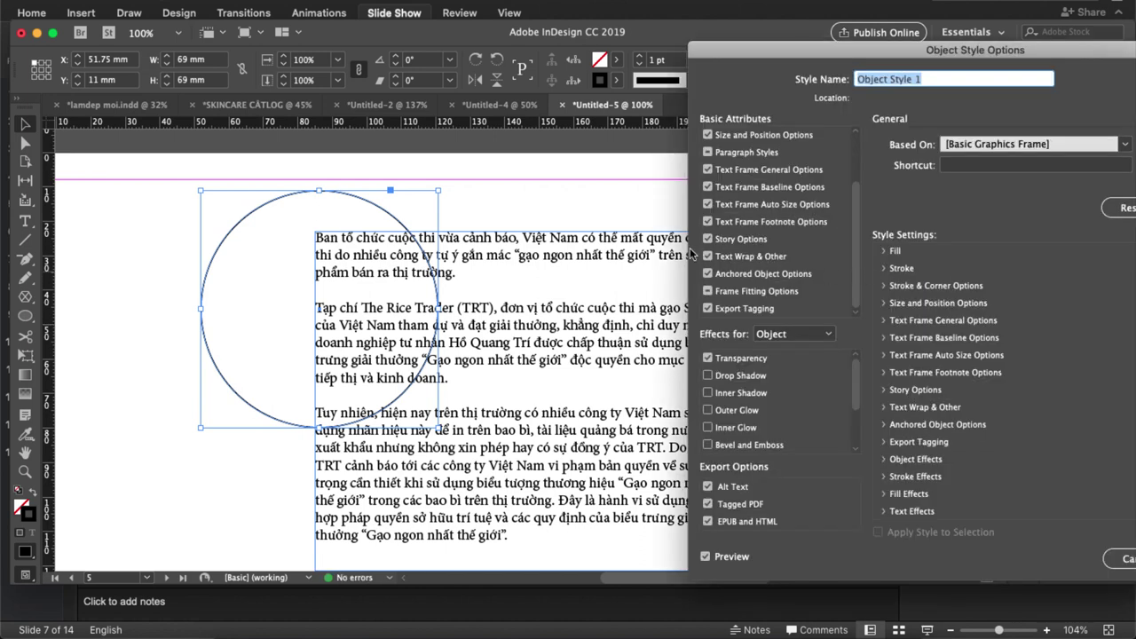
text(Chu)
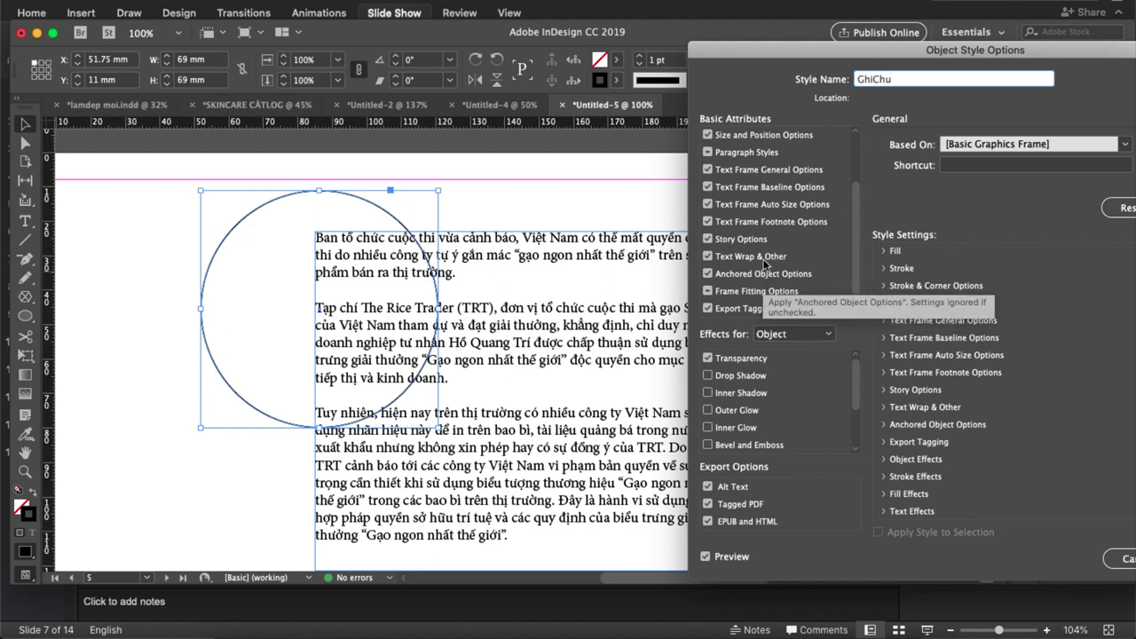
Set the new GhiChu style's text wrap to wrap around the object shape with 3 mm offsets on all sides.
click(765, 256)
click(979, 164)
click(948, 240)
click(947, 240)
click(947, 239)
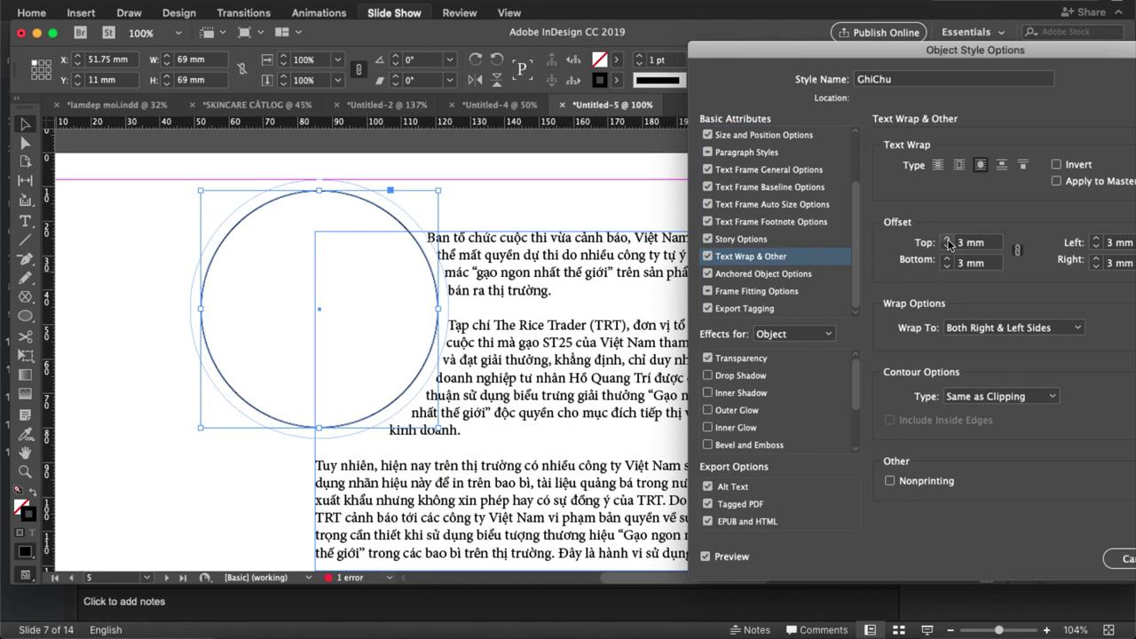
Give the GhiChu style a C=15 M=100 Y=100 K=0 stroke of type Dashed (3 and 2) with a 2 pt weight.
scroll(855, 233, up, 4)
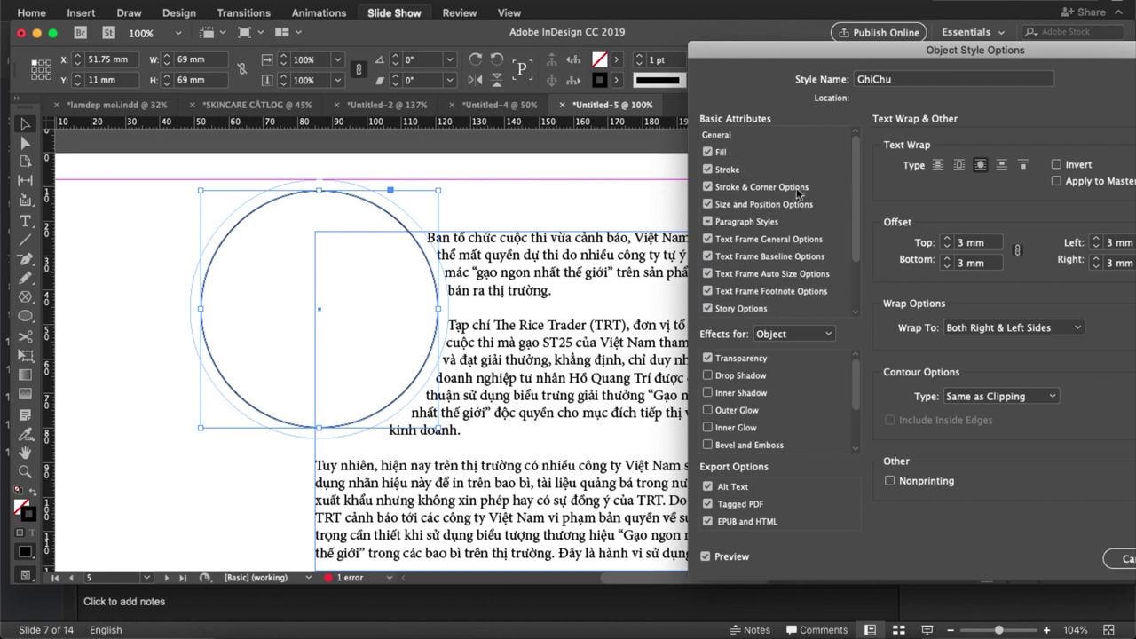
click(728, 170)
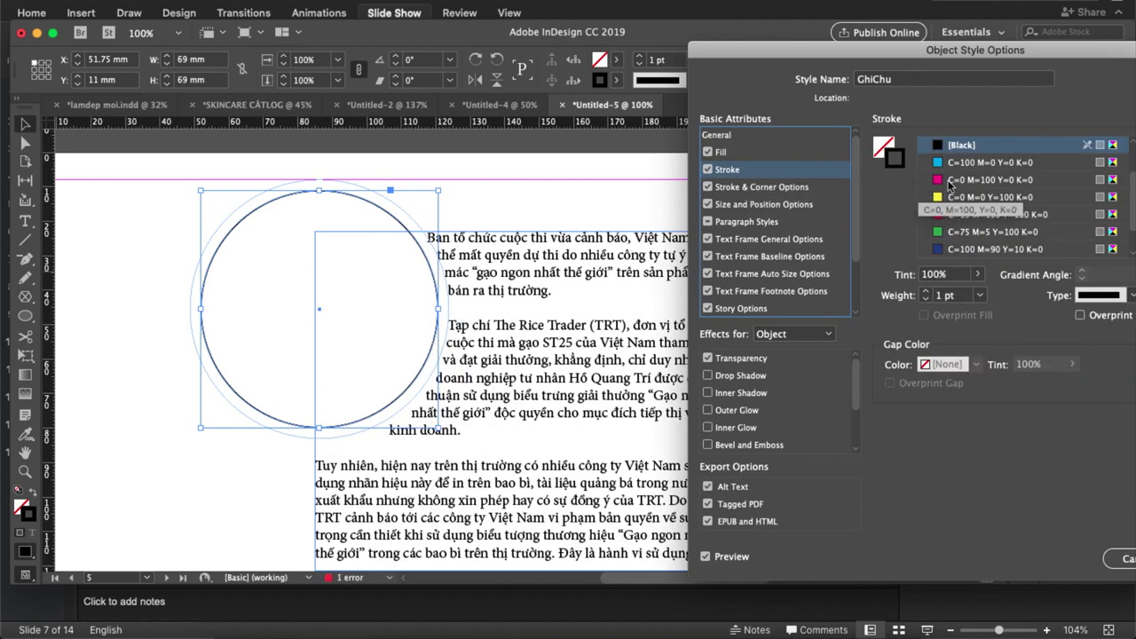
click(985, 180)
click(972, 214)
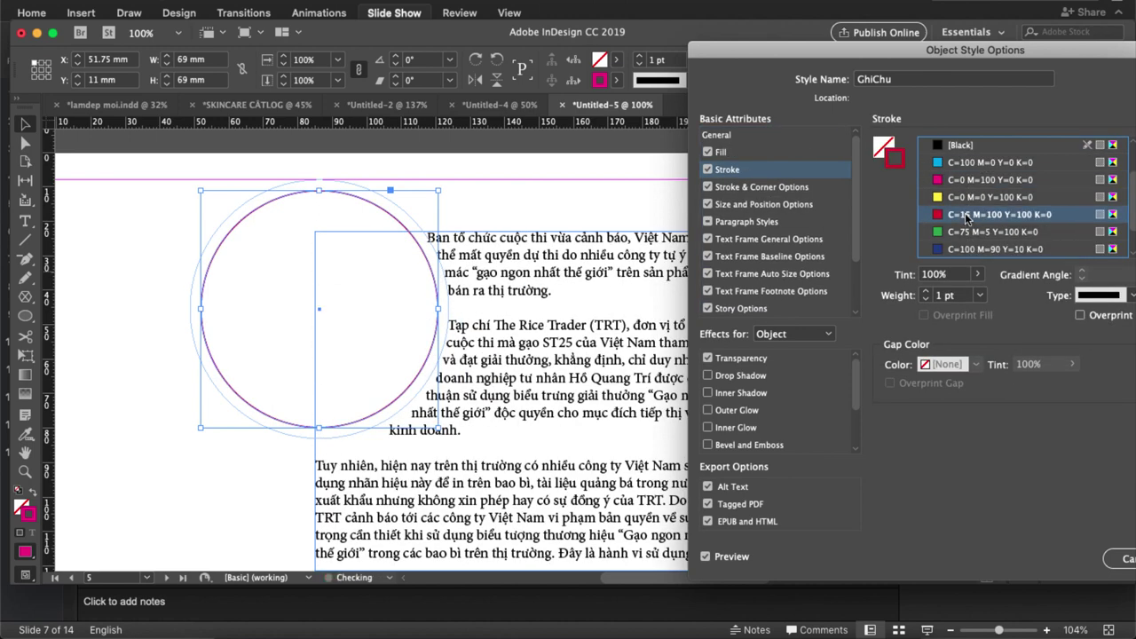
click(1097, 297)
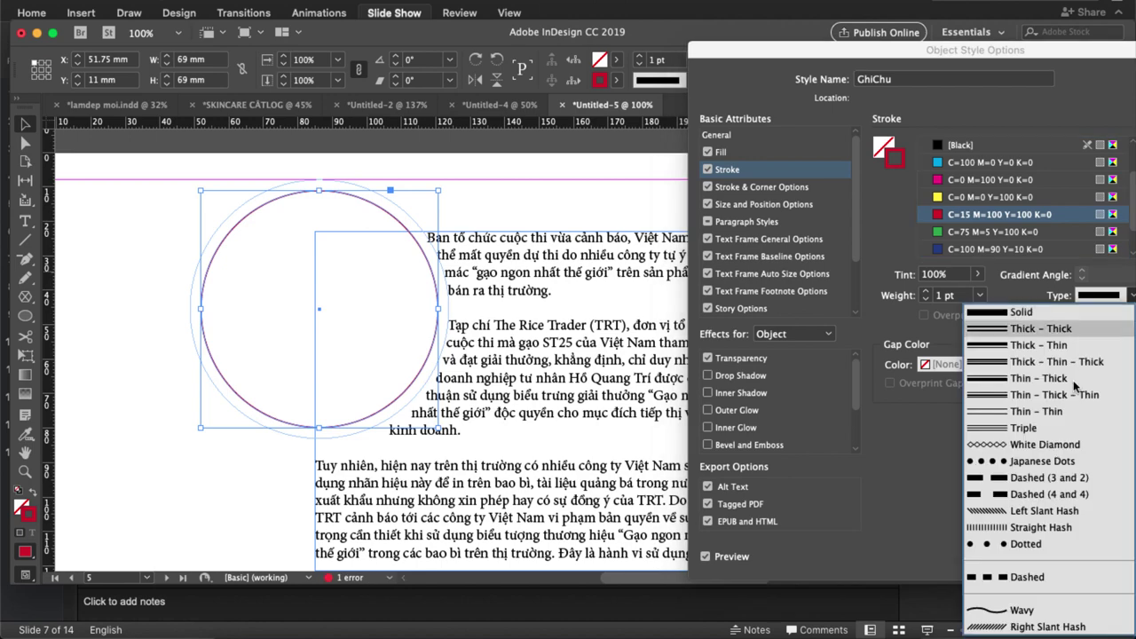
click(1043, 477)
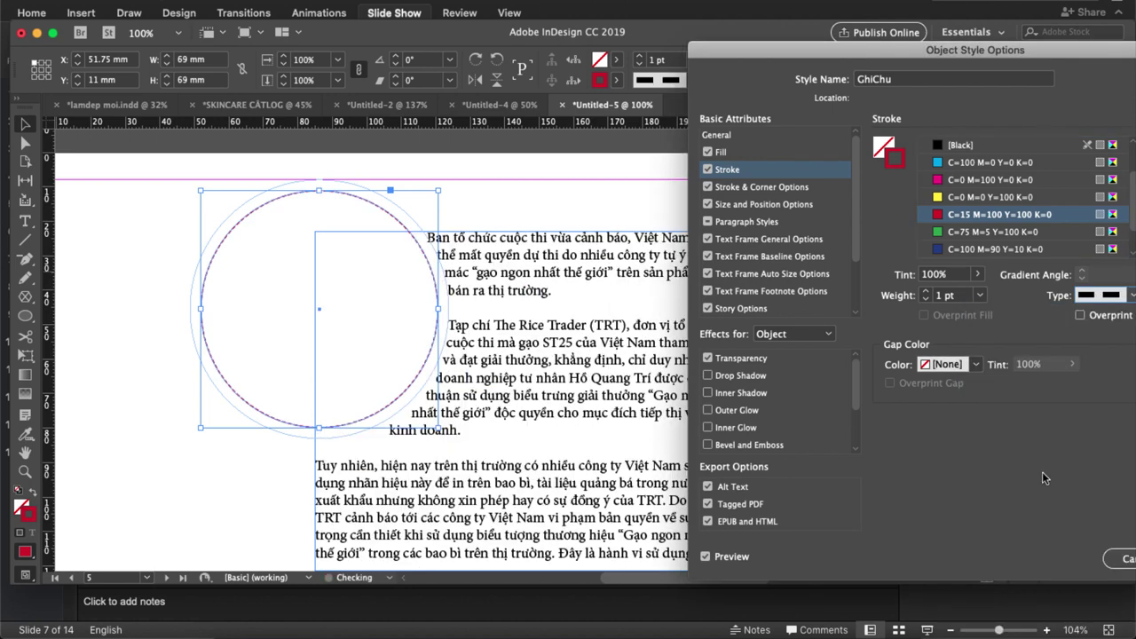
click(926, 292)
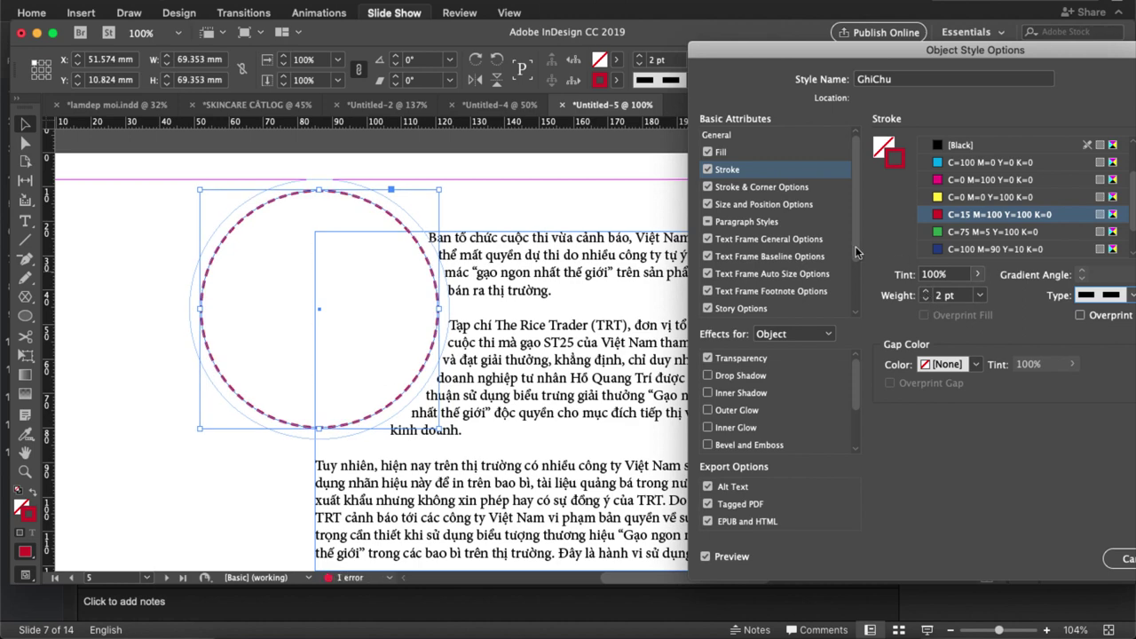
Set the GhiChu style's fill color to C=100 M=0 Y=0 K=0.
click(721, 153)
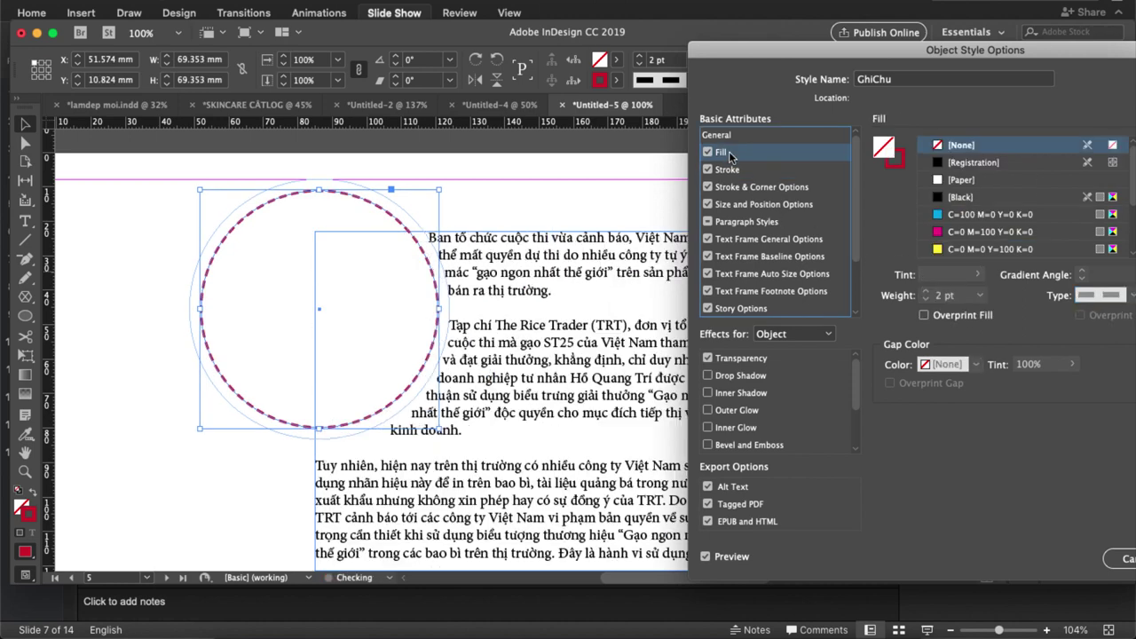
click(962, 214)
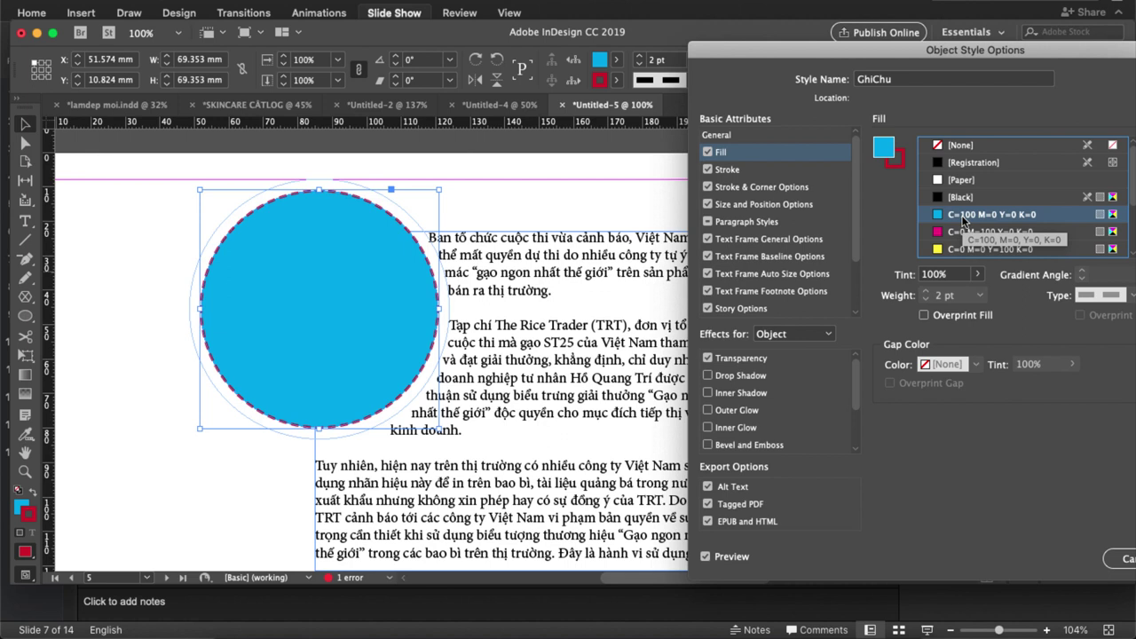
Set the GhiChu style's fill tint to 40% and save the style changes.
click(946, 276)
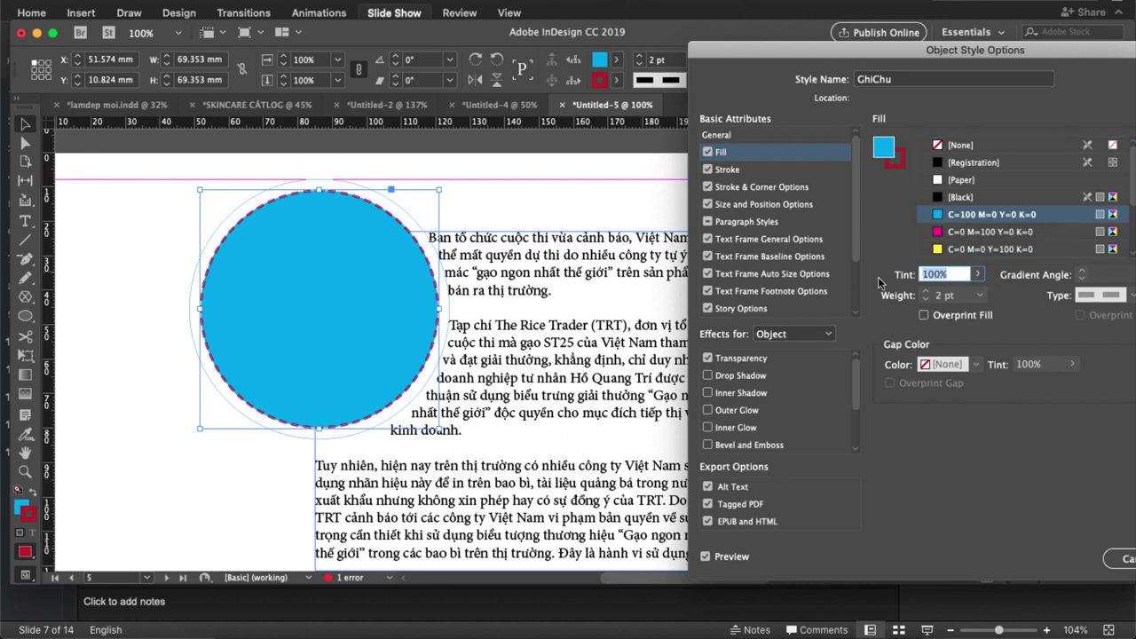
text(60)
key(Tab)
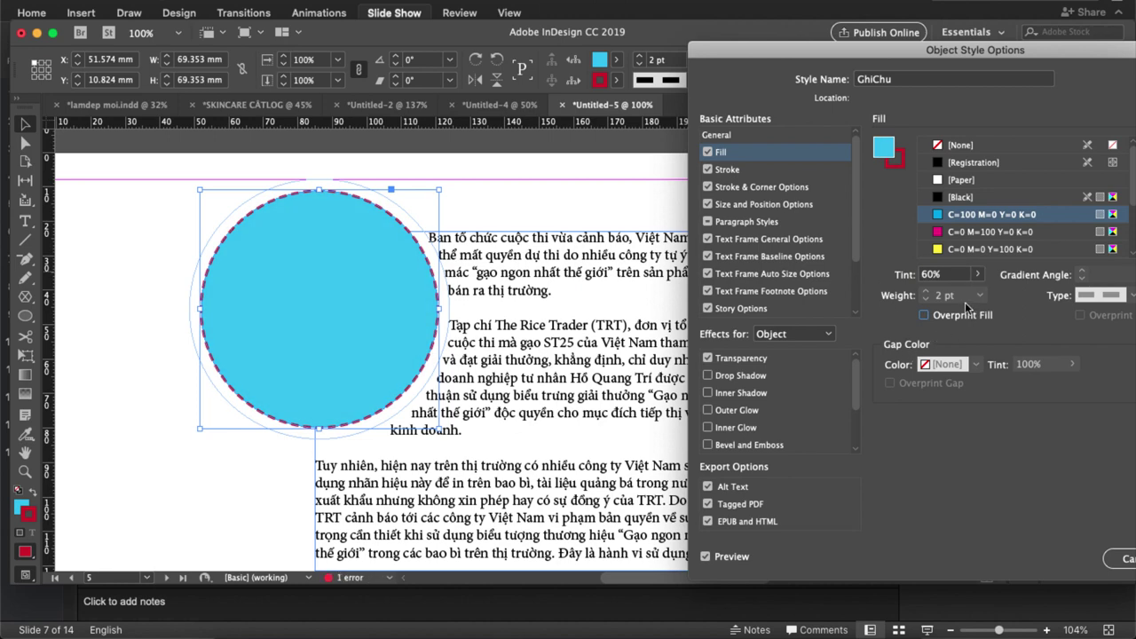
double_click(946, 278)
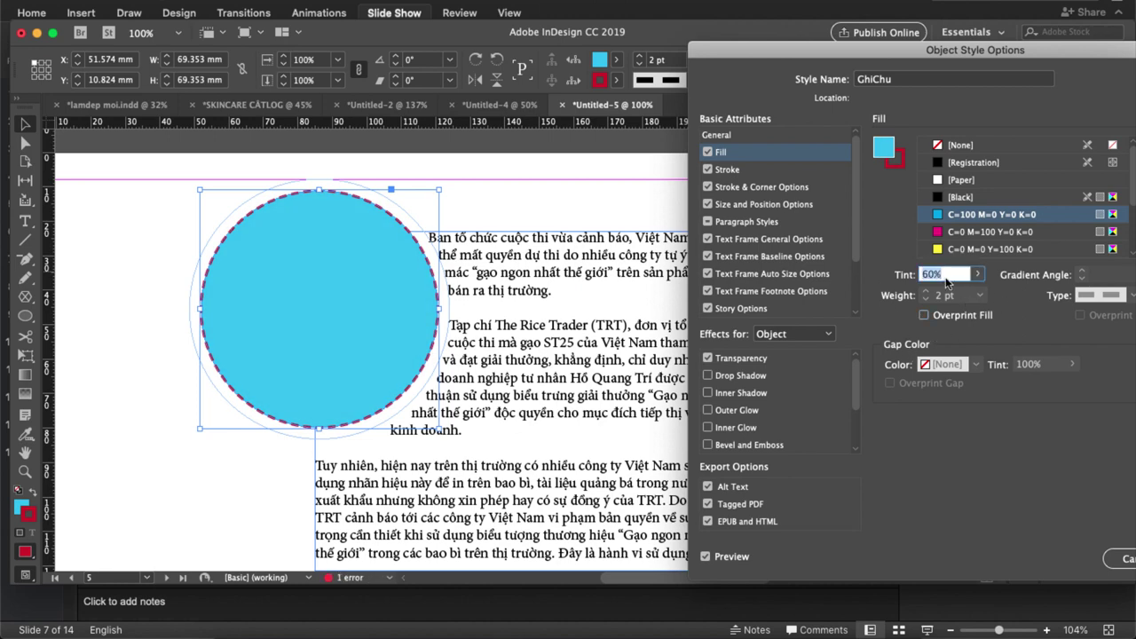
text(40)
key(Return)
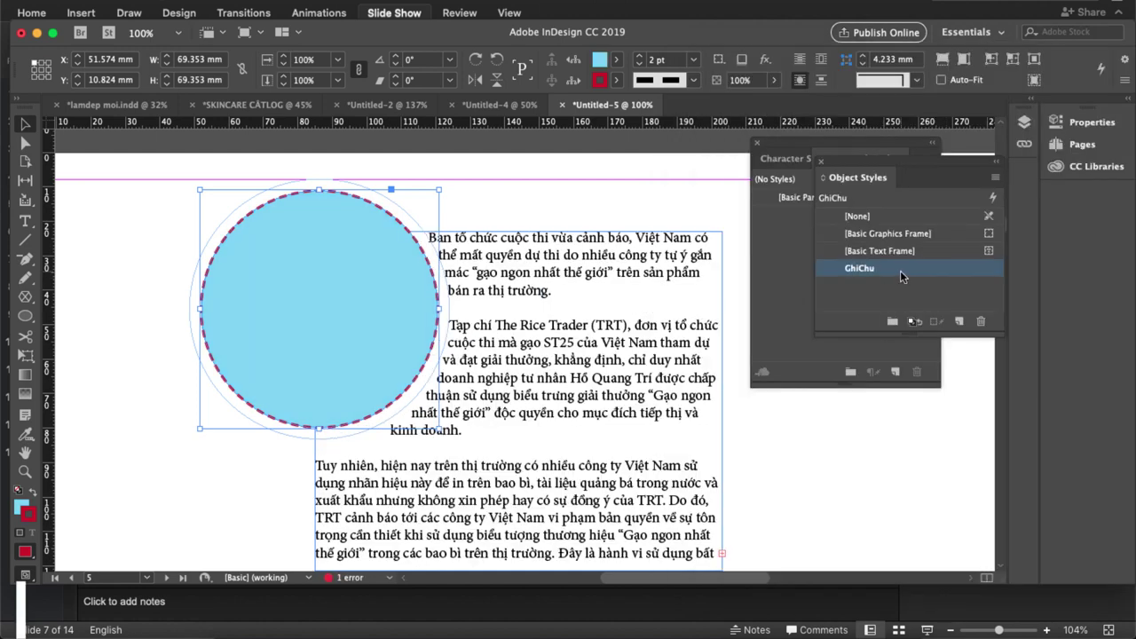
drag(900, 272, 899, 274)
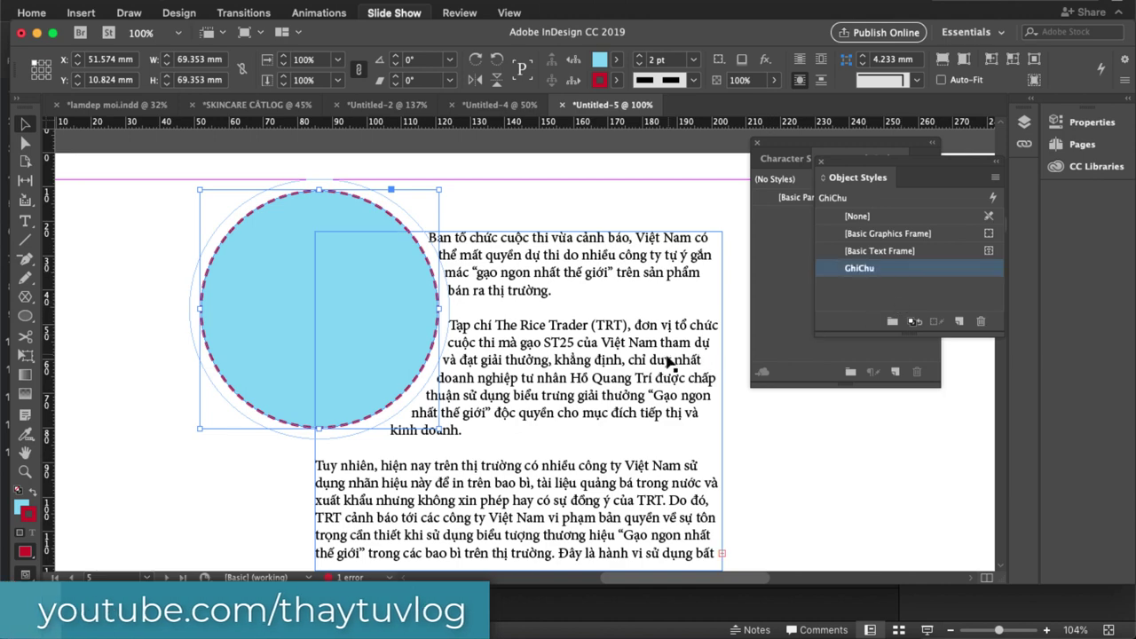
Copy the last lines of the body text, from the end of "sự đồng ý của TRT" onward, and paste them into the circle.
double_click(596, 423)
scroll(595, 408, down, 10)
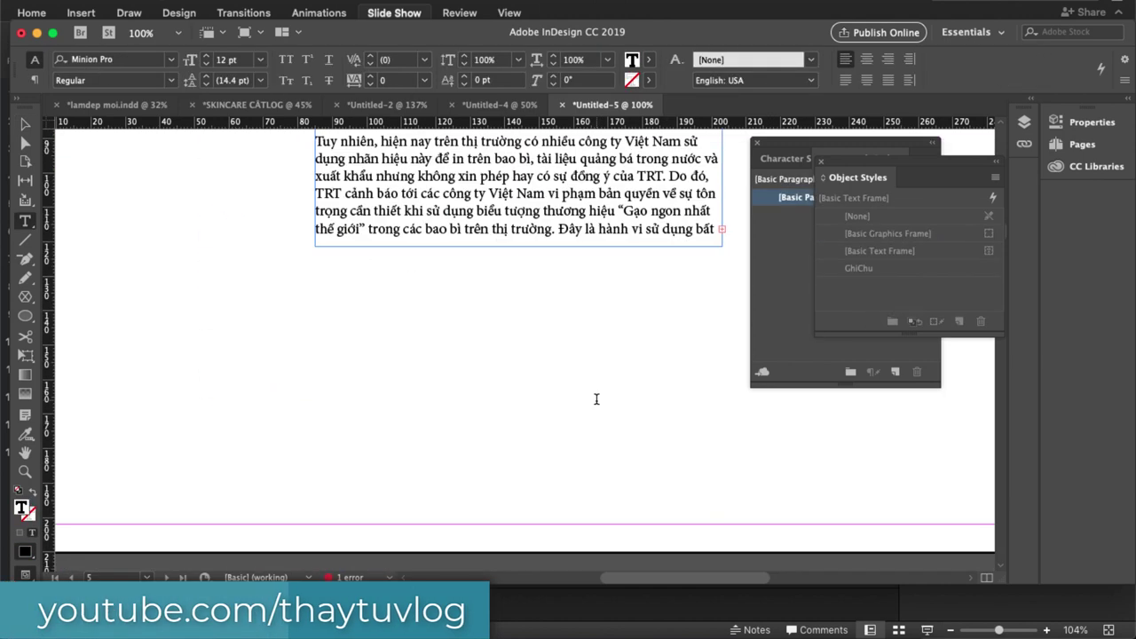
scroll(550, 293, up, 5)
drag(559, 324, 713, 405)
key(ctrl+c)
scroll(544, 314, down, 10)
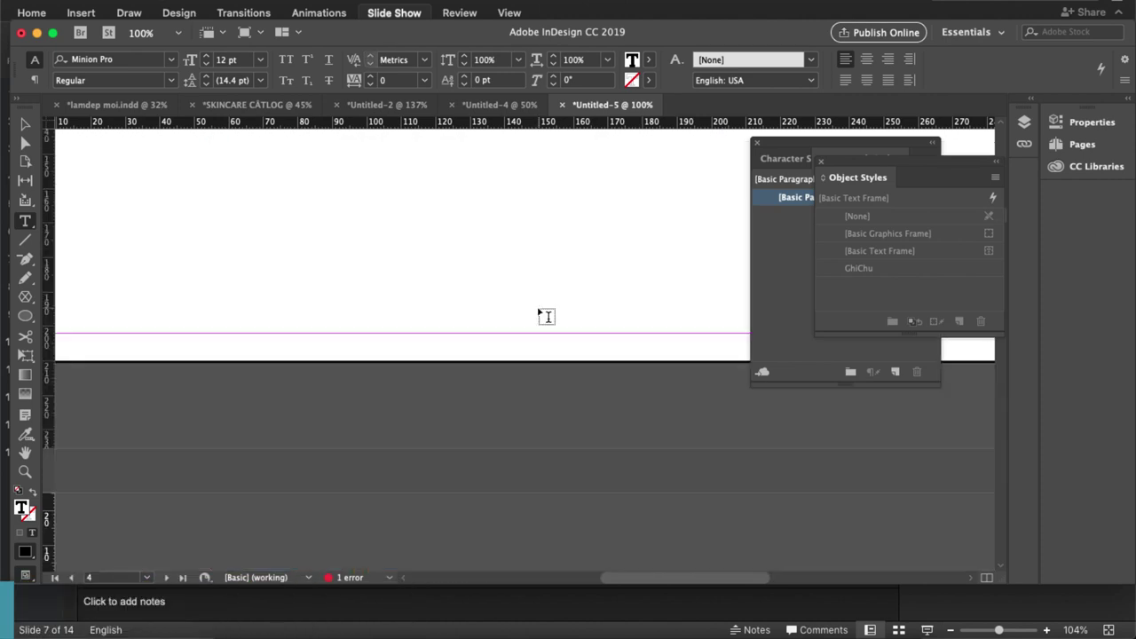
scroll(309, 299, up, 15)
click(298, 291)
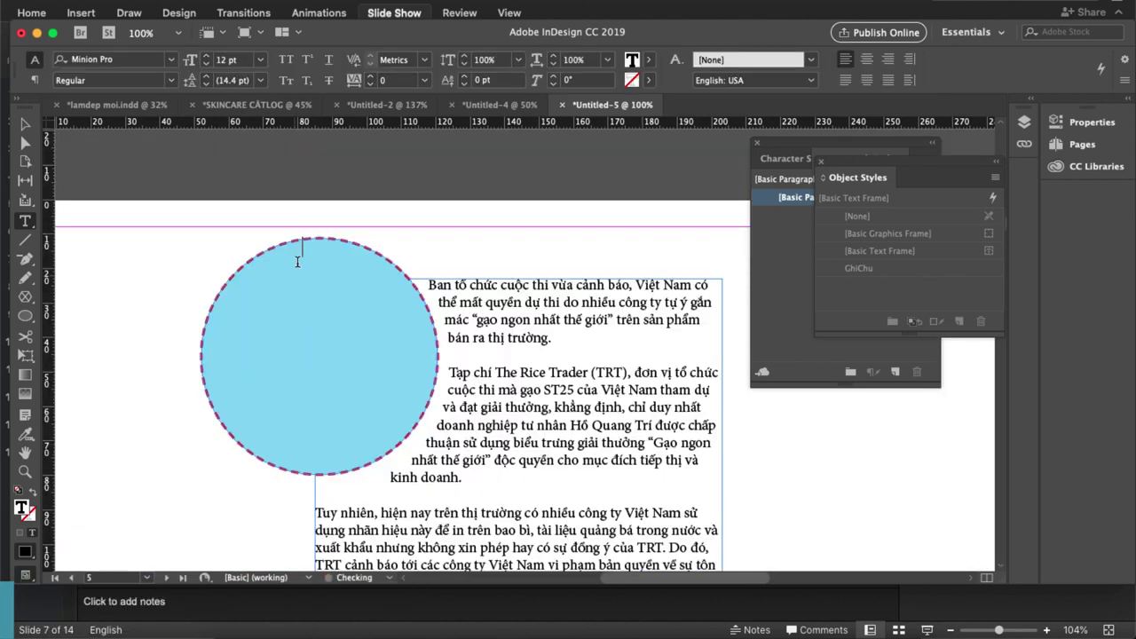
key(ctrl+v)
click(24, 124)
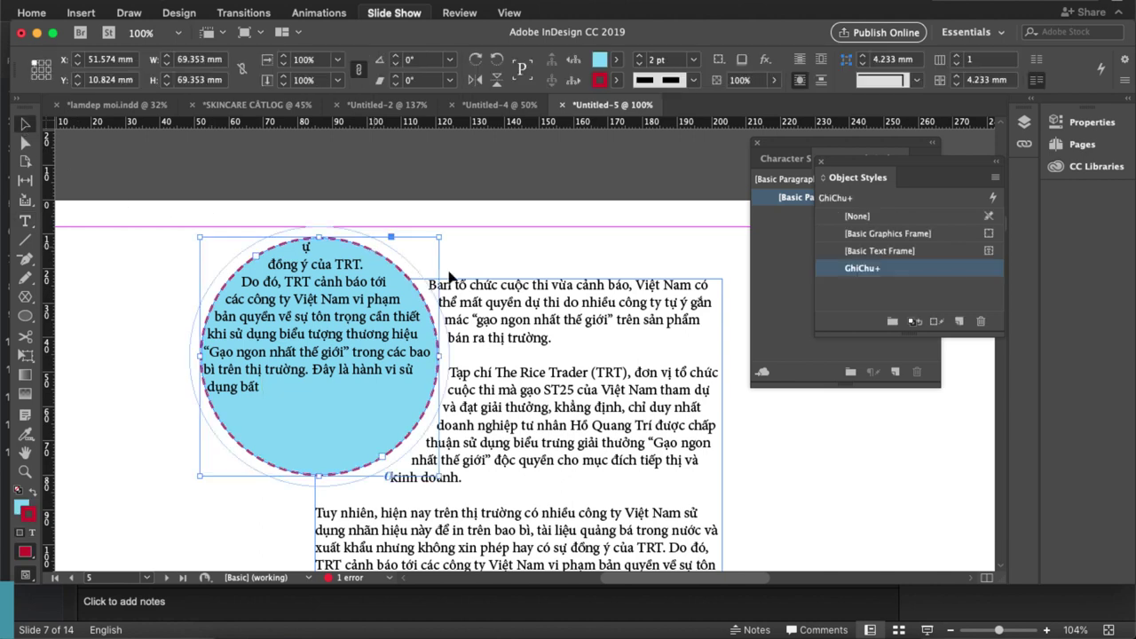
Reopen the GhiChu style and set its text frame inset spacing to 3 mm on all sides.
double_click(930, 271)
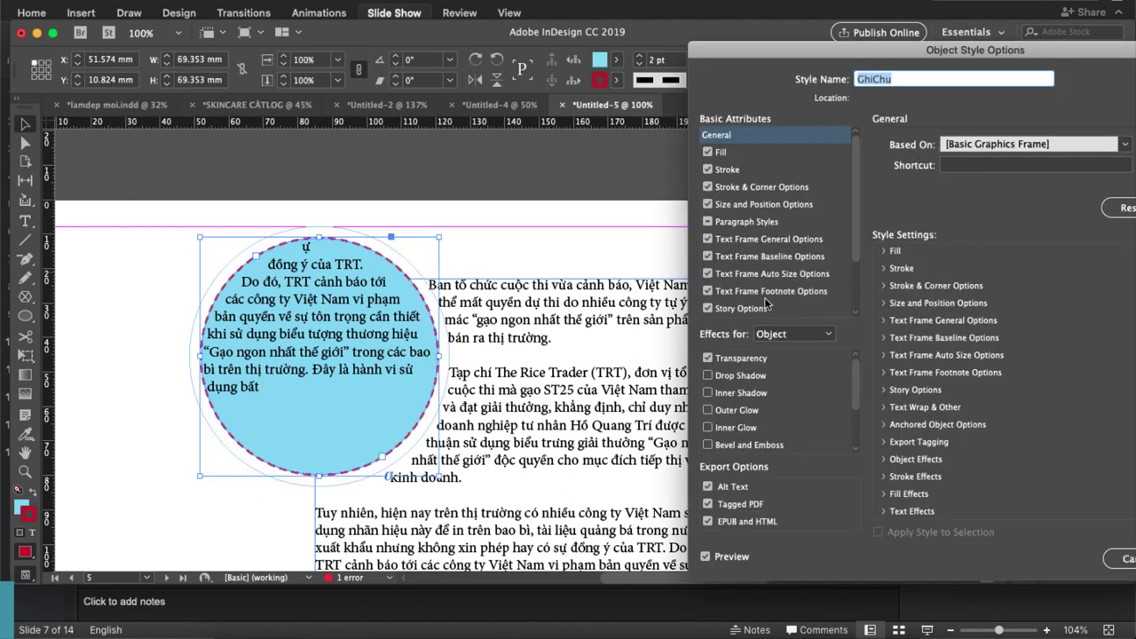
click(783, 239)
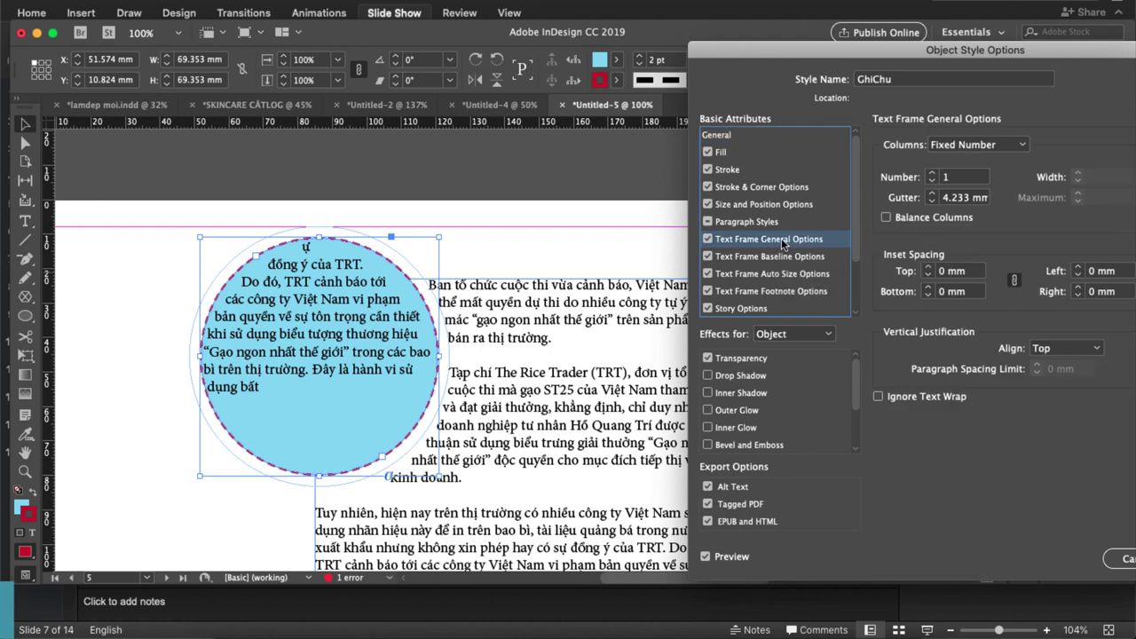
click(929, 269)
click(929, 269)
click(929, 268)
click(929, 269)
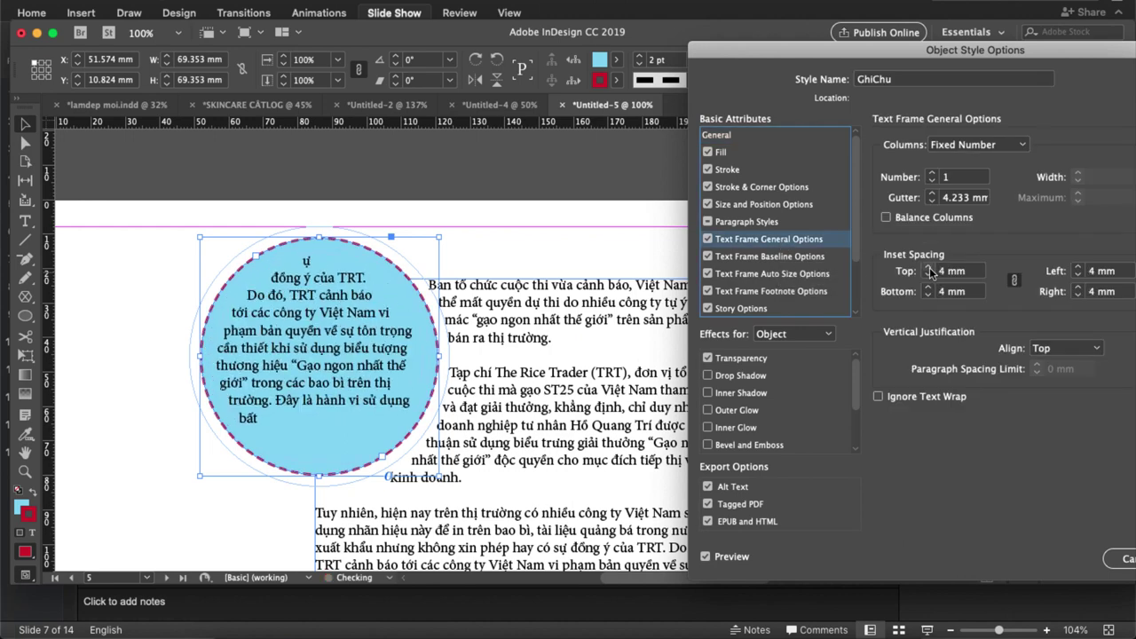
click(929, 275)
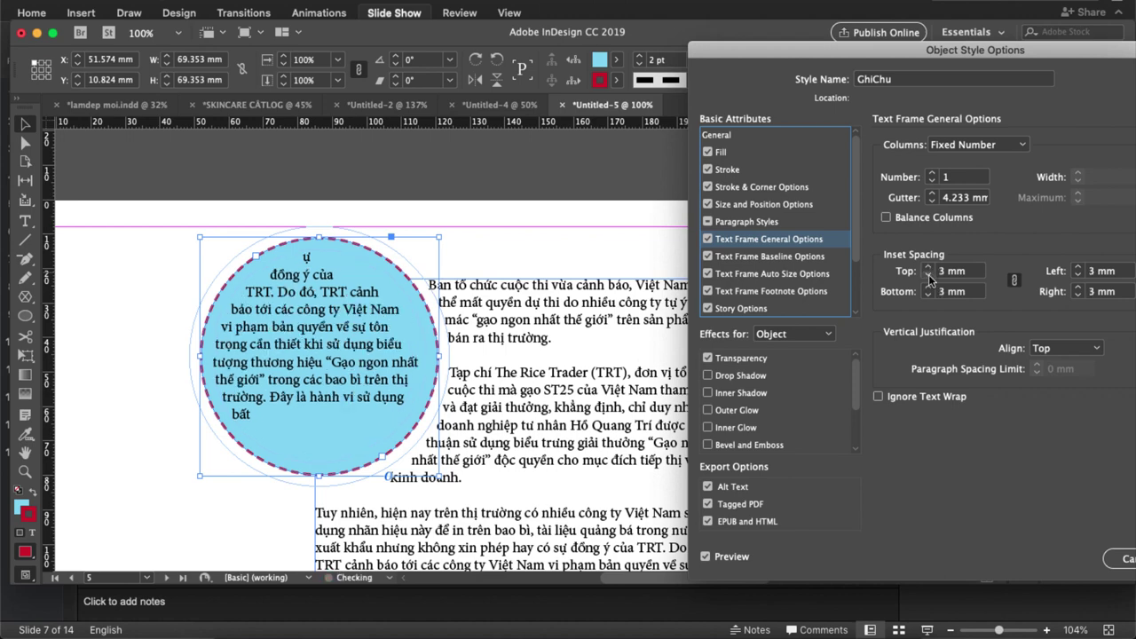
Start a new paragraph style named vb_GhiChu for the GhiChu object style's text.
click(780, 217)
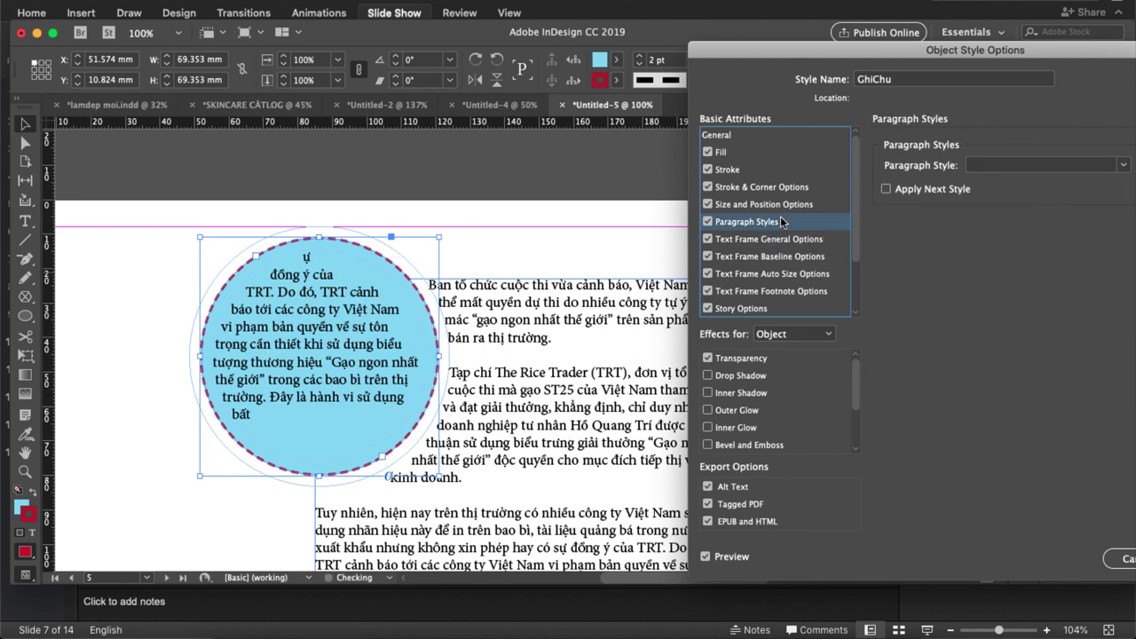
click(994, 165)
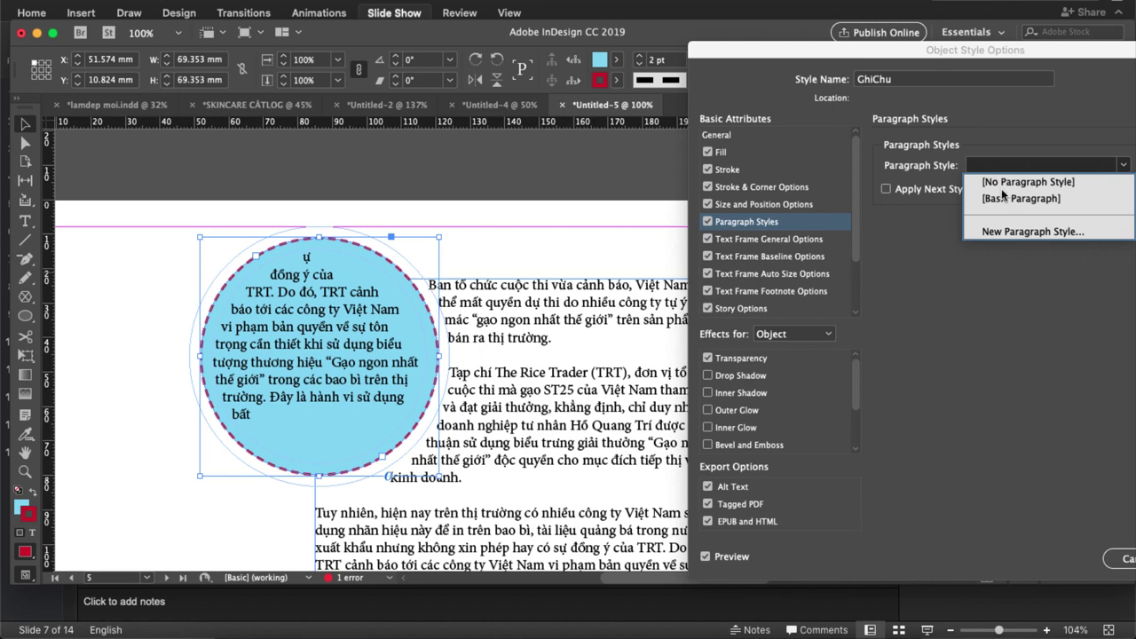
click(967, 233)
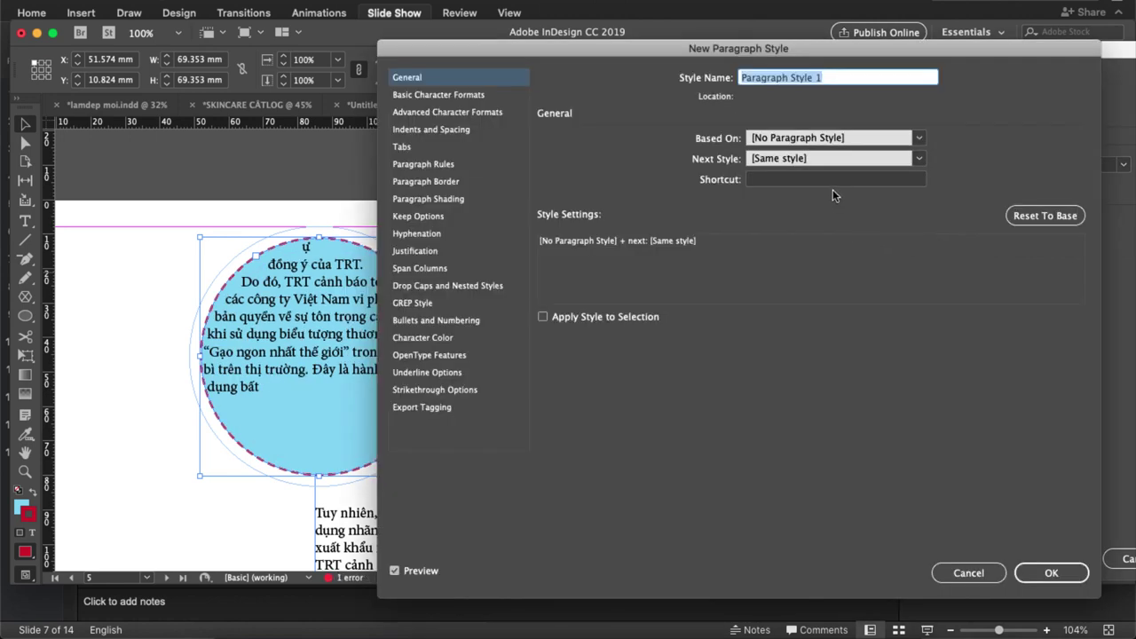
text(vb_GhiChu)
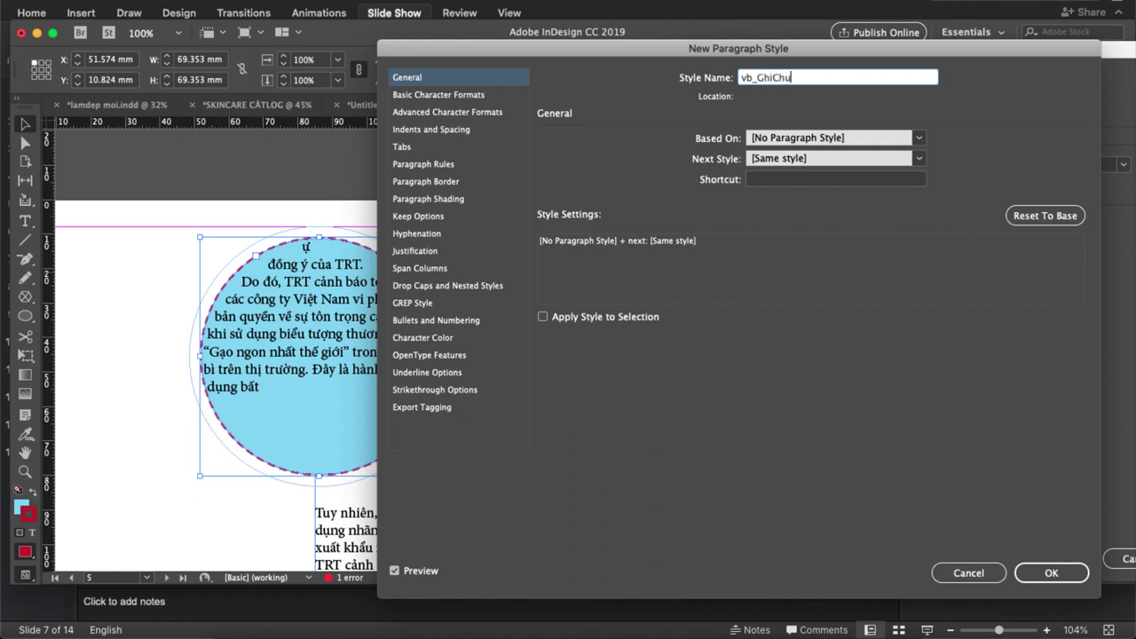
Set the vb_GhiChu paragraph style's character color to C=100 M=90 Y=10 K=0.
click(469, 336)
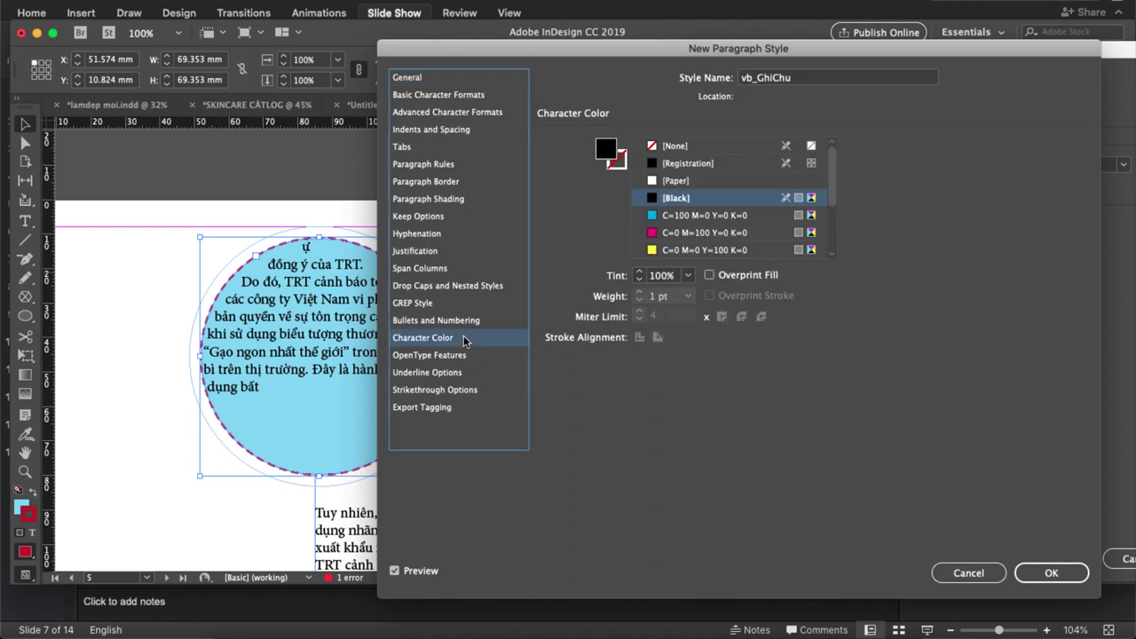
click(679, 181)
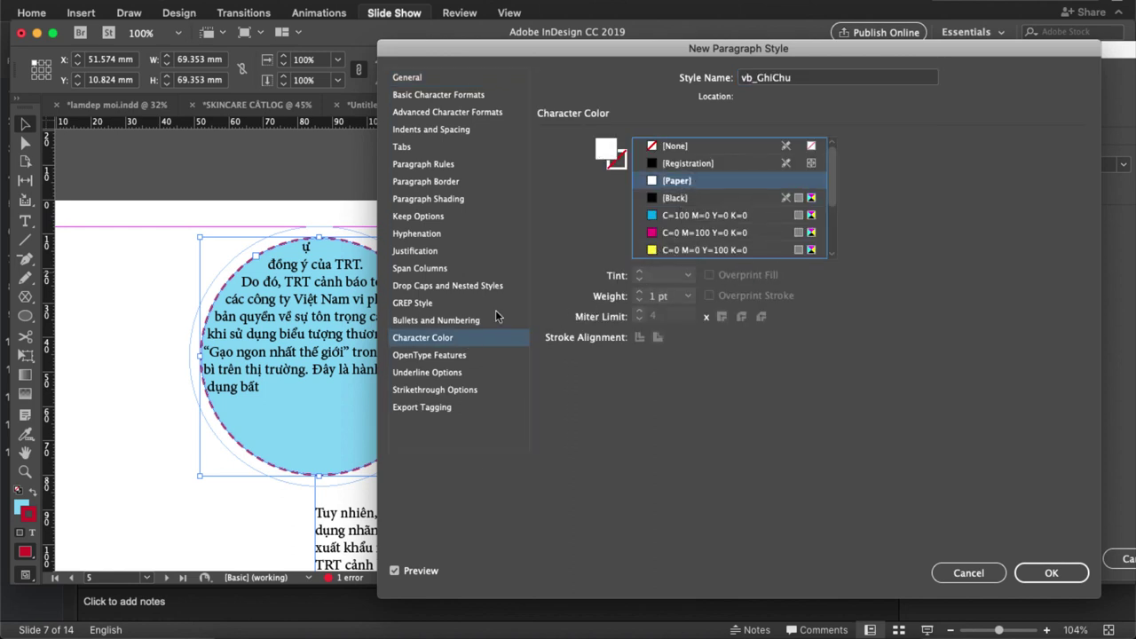
scroll(701, 231, down, 2)
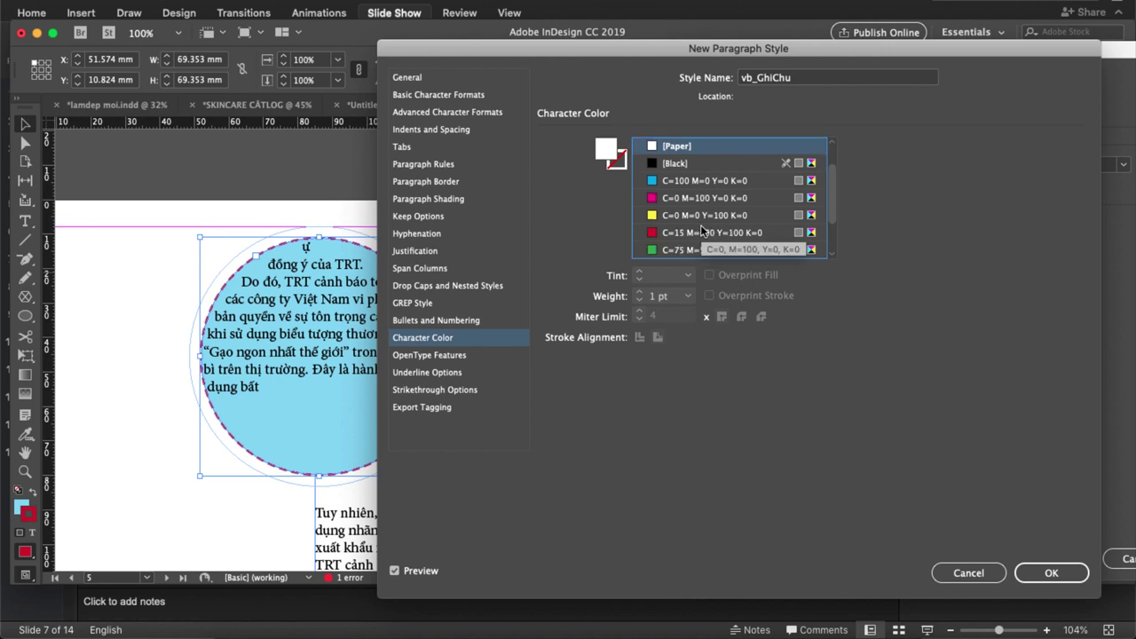
scroll(704, 230, down, 3)
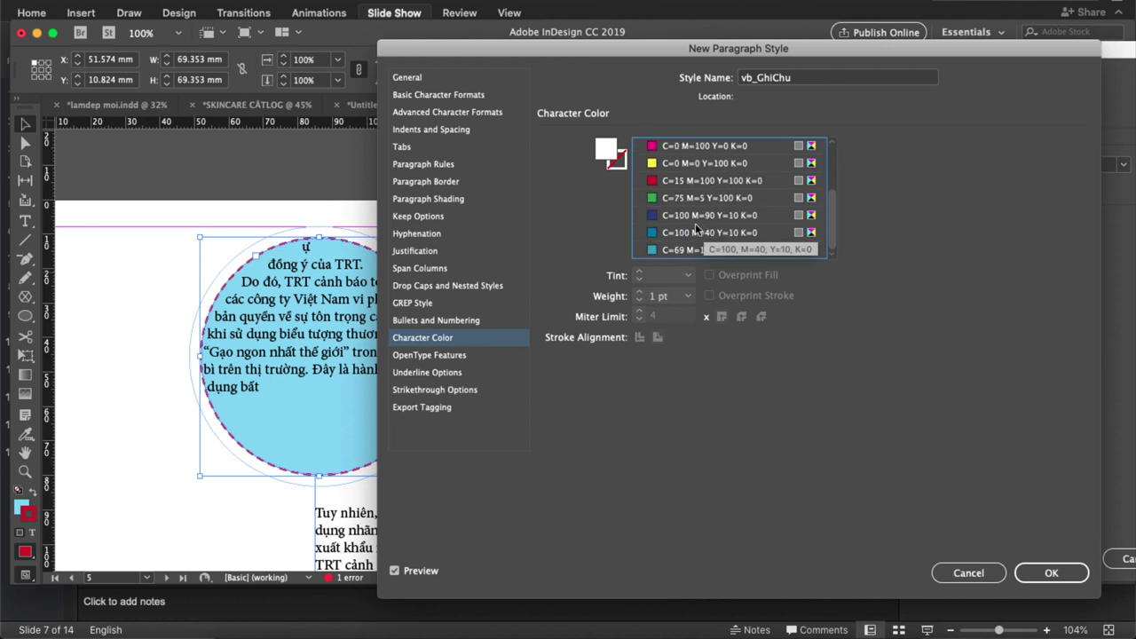
click(695, 216)
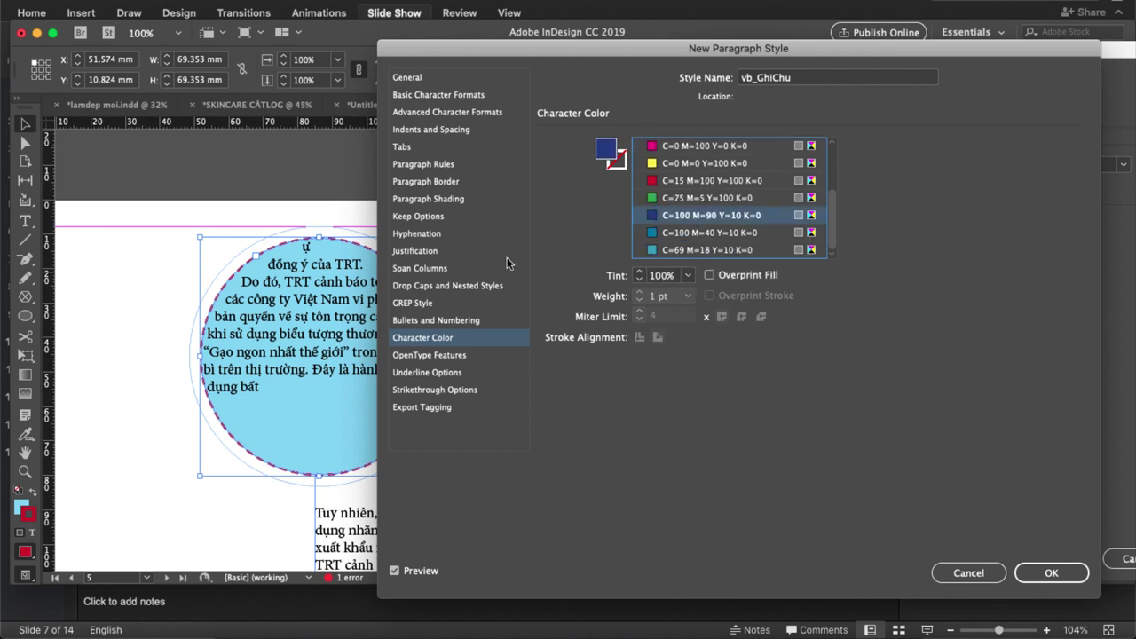
Give vb_GhiChu Left Justify alignment and a 14 pt font size, and save the paragraph style.
click(447, 130)
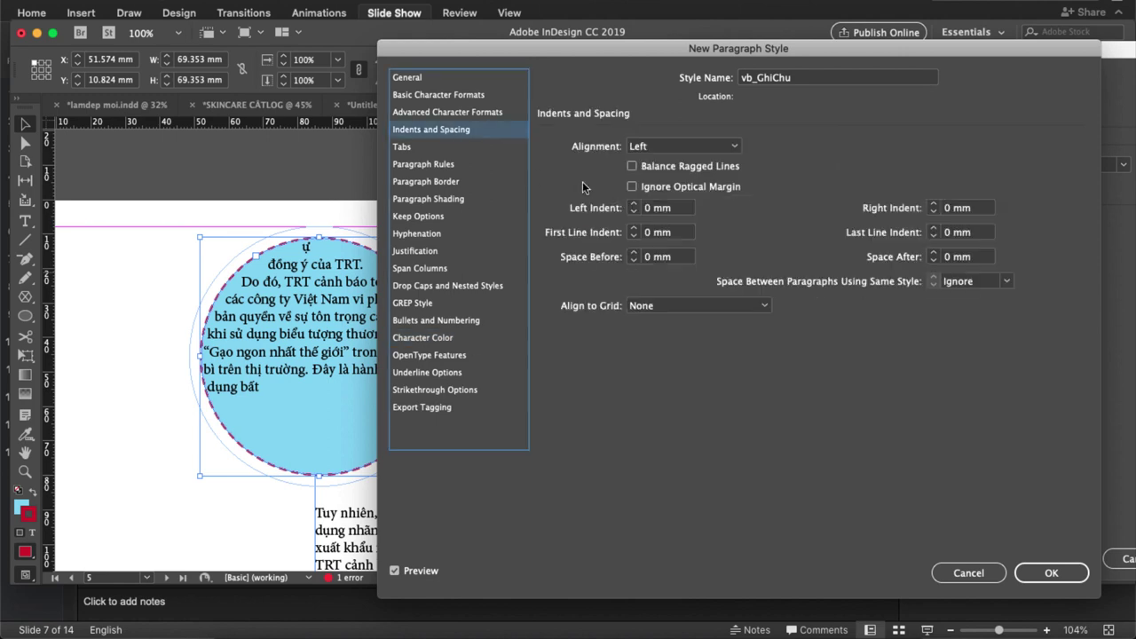
click(688, 146)
click(682, 212)
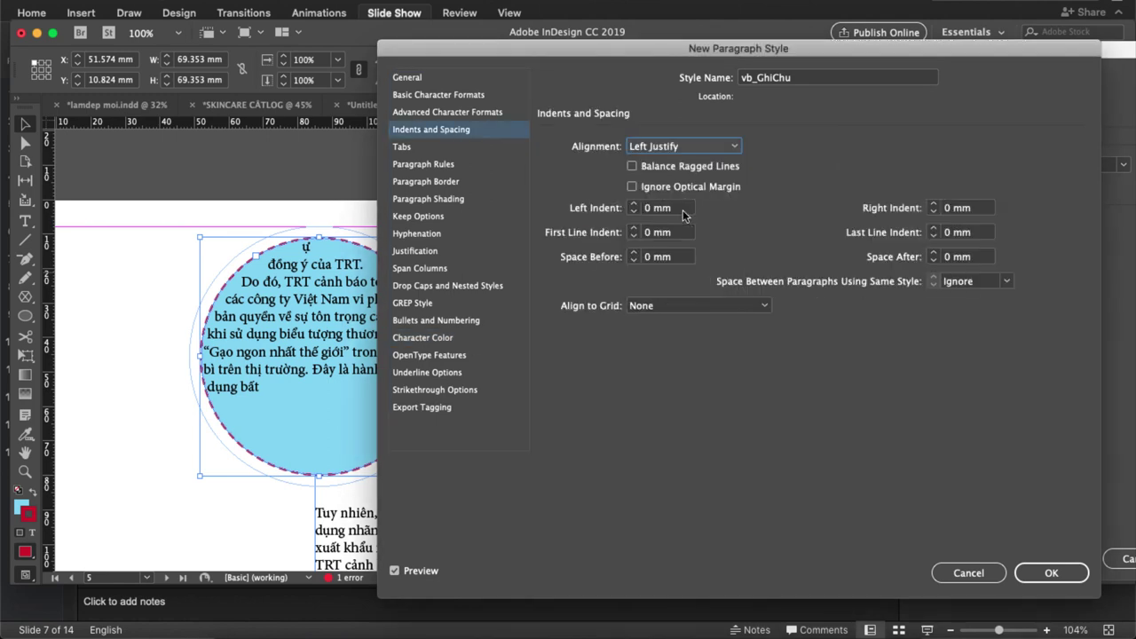
click(448, 95)
click(612, 184)
click(612, 183)
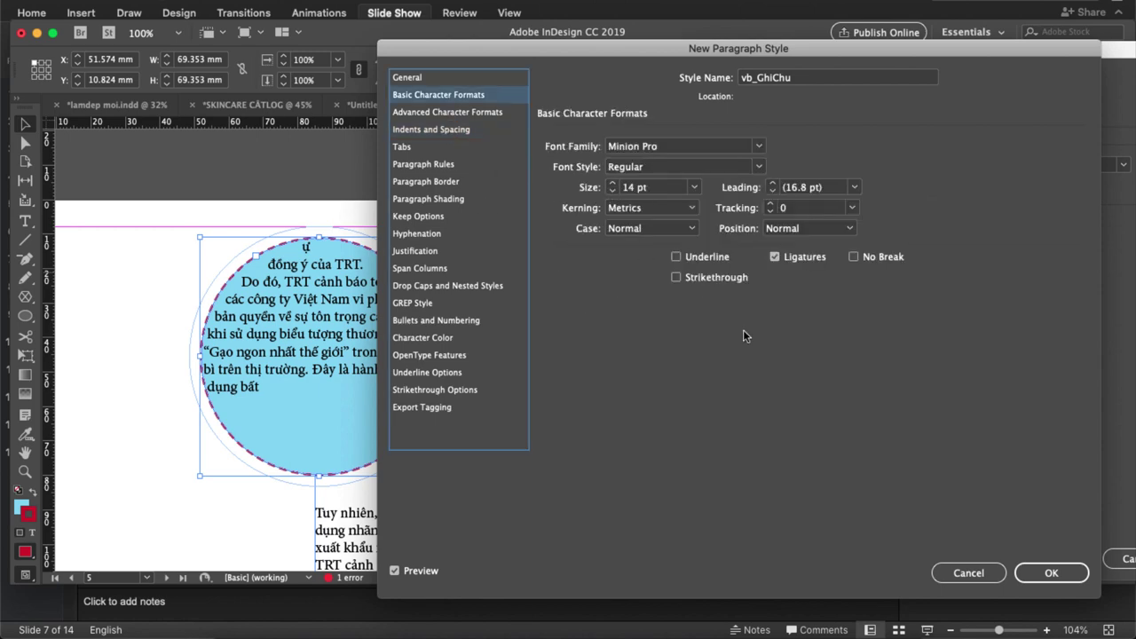
click(1049, 572)
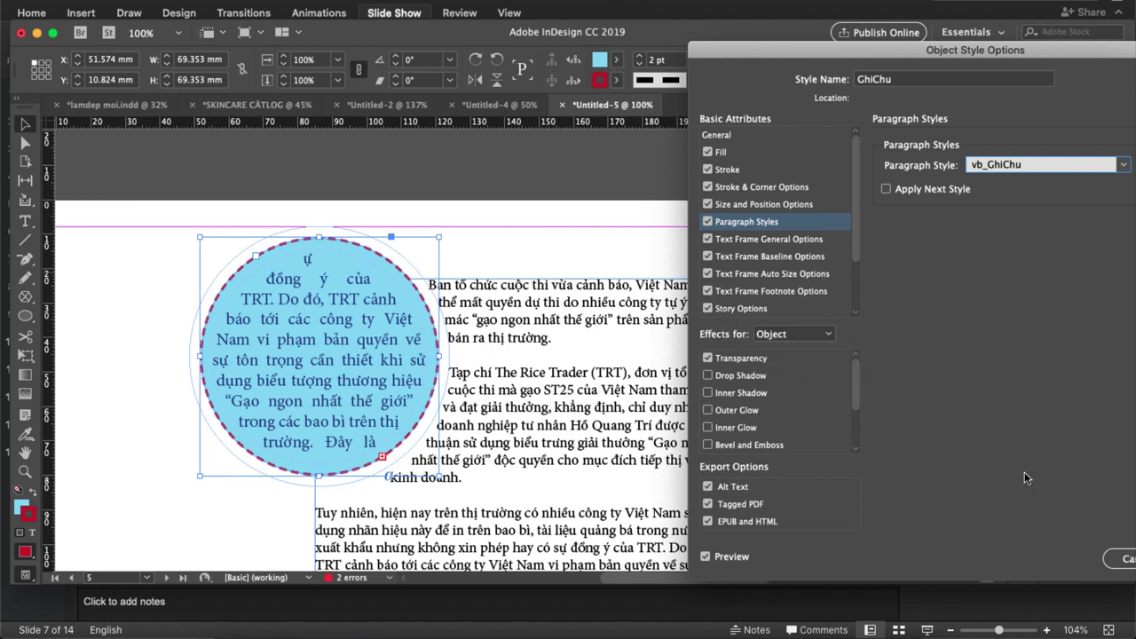
Add a drop shadow to the GhiChu style with X and Y offsets of 1 mm each.
drag(905, 60, 793, 33)
click(629, 351)
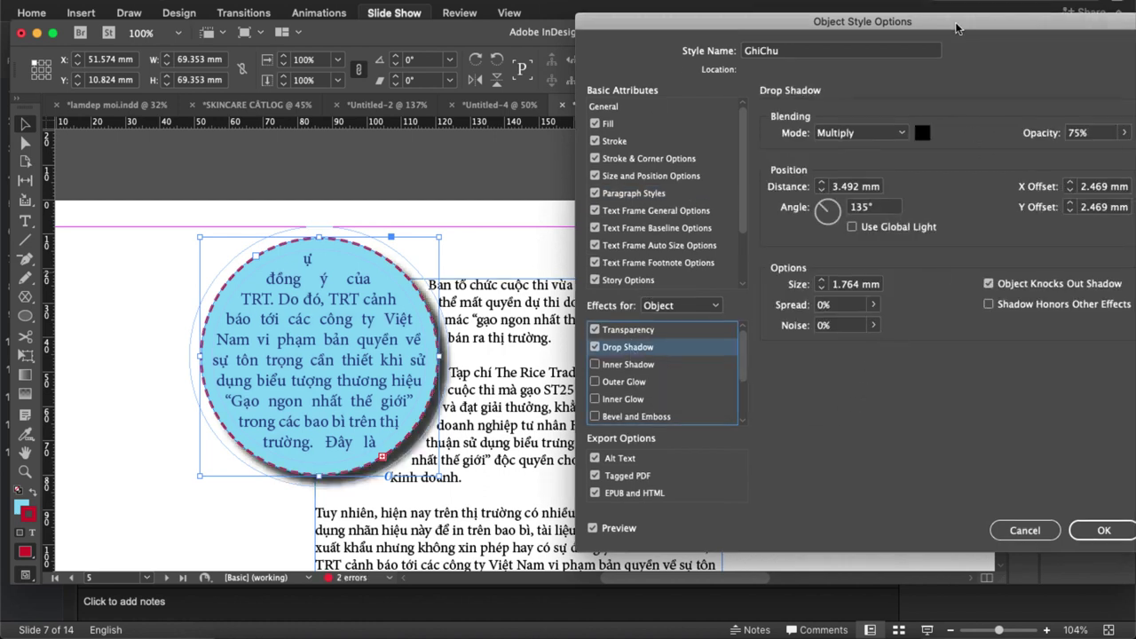
drag(1008, 31, 928, 30)
click(991, 189)
click(991, 190)
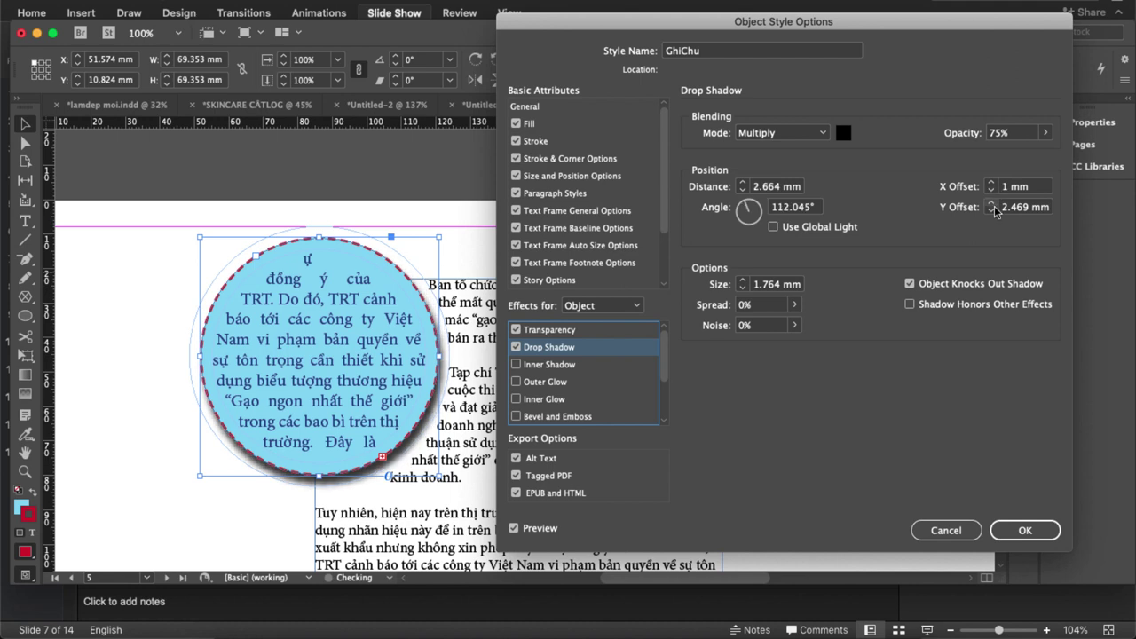
click(992, 211)
click(992, 210)
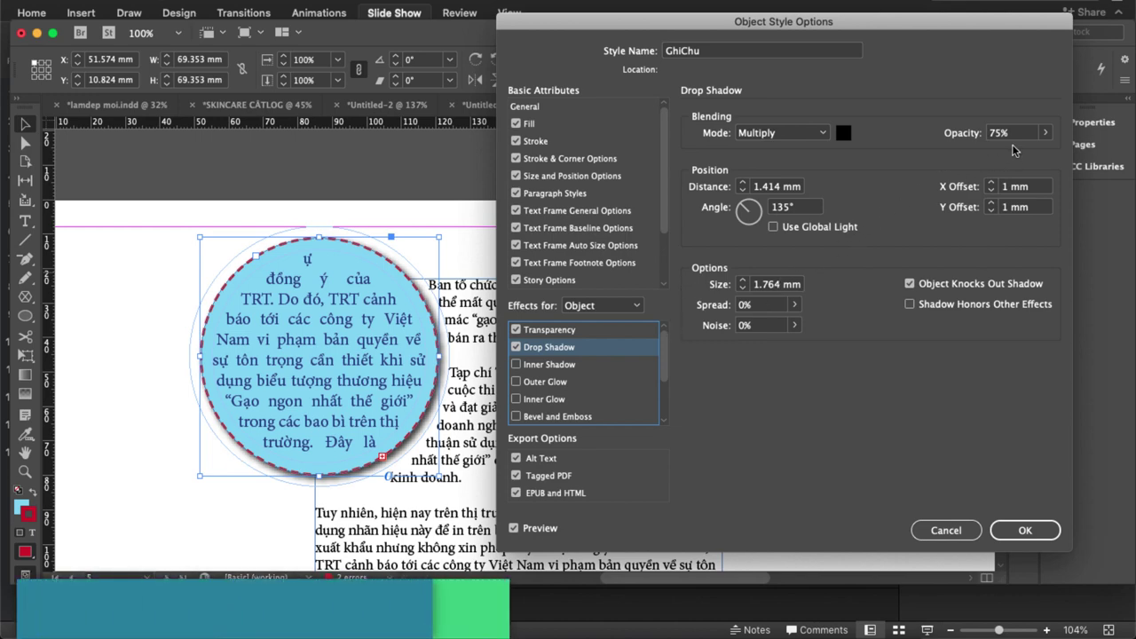
Set the drop shadow's opacity to 60% and save the GhiChu style.
drag(1011, 133, 959, 140)
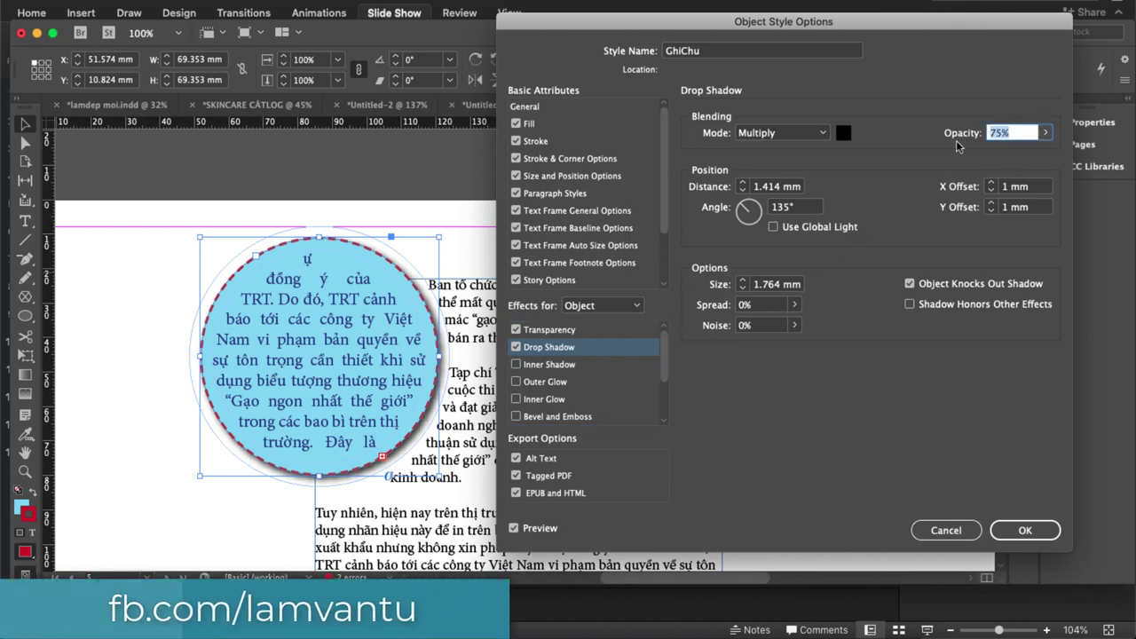
text(60)
key(Return)
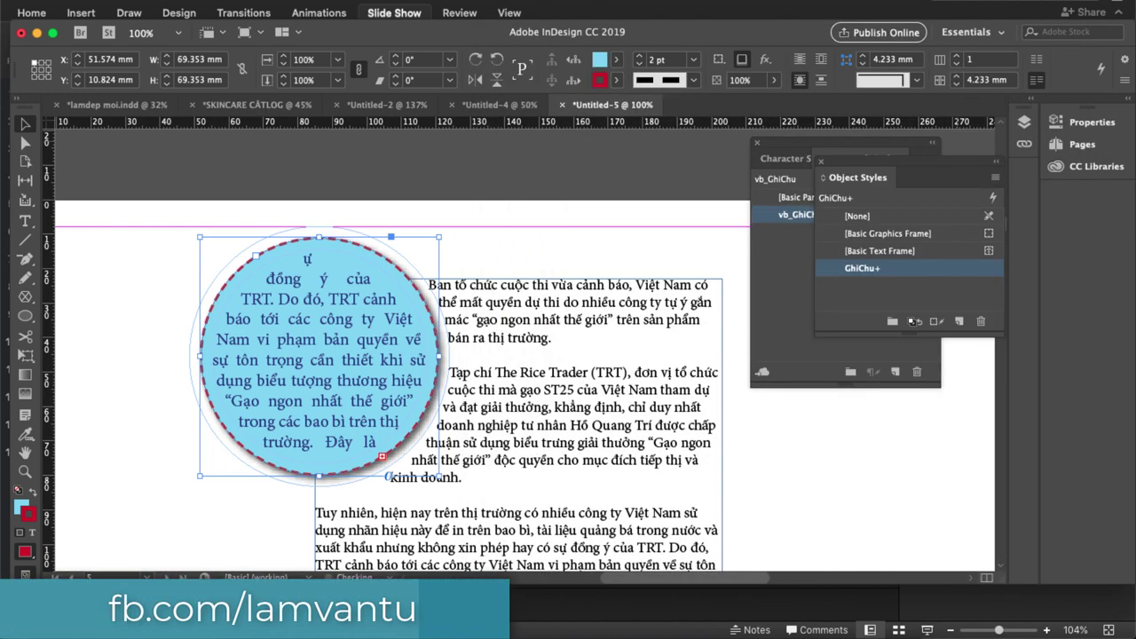
Deselect the circle and make GhiChu the active object style with nothing selected.
click(663, 226)
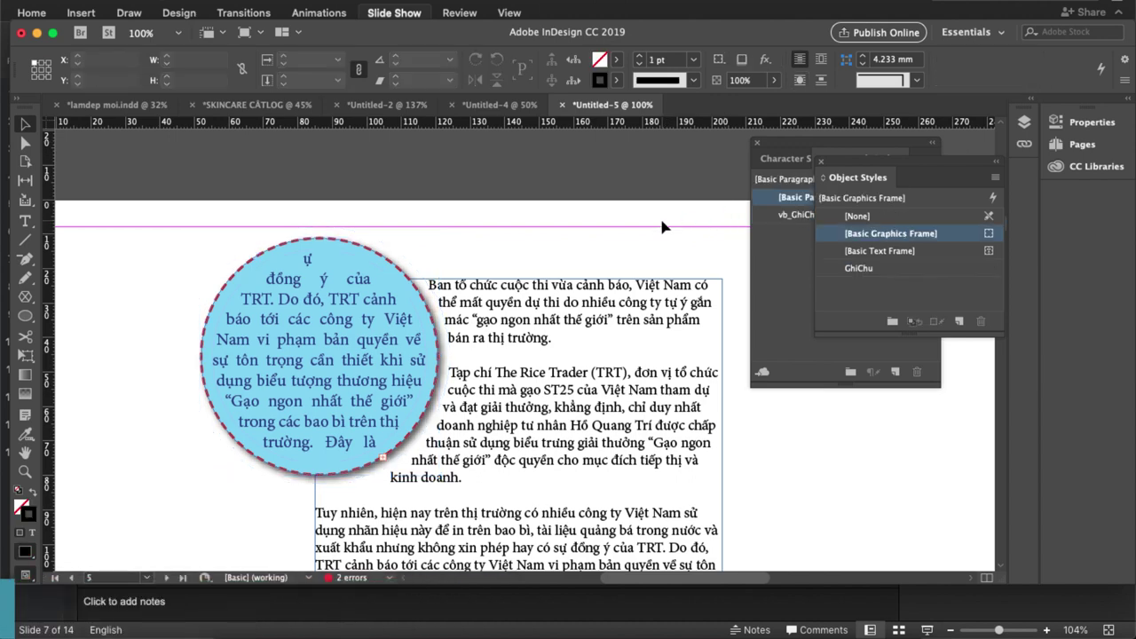
key(super+minus)
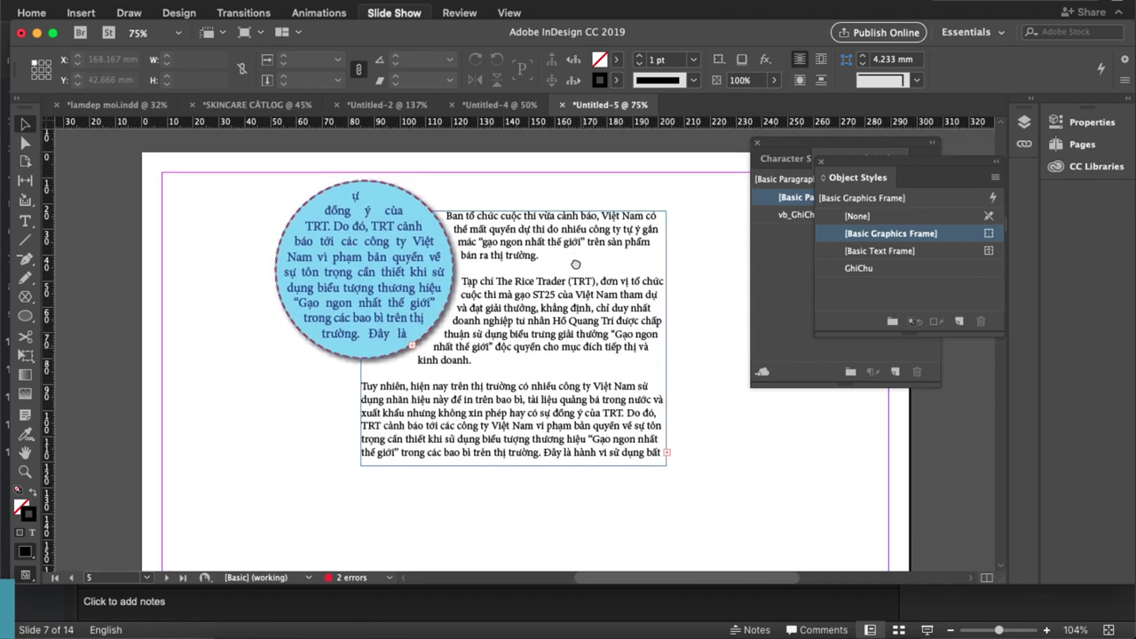
click(874, 268)
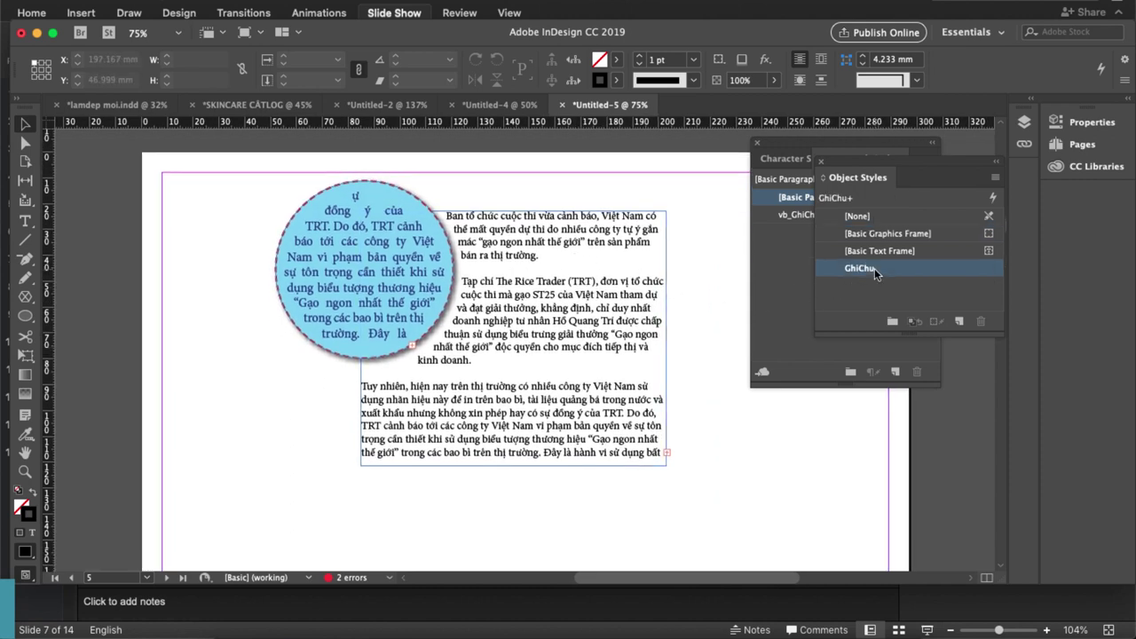
click(926, 268)
click(954, 281)
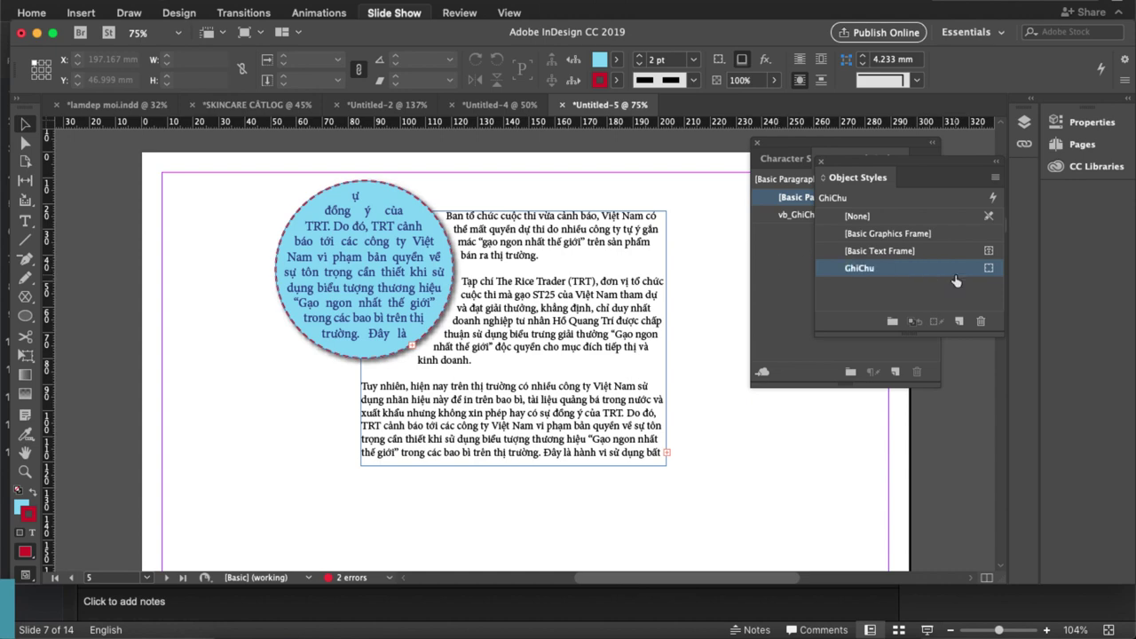
Open the GhiChu object style's options and review its stroke, fill, corner shape choices and assigned paragraph style.
double_click(955, 280)
click(572, 142)
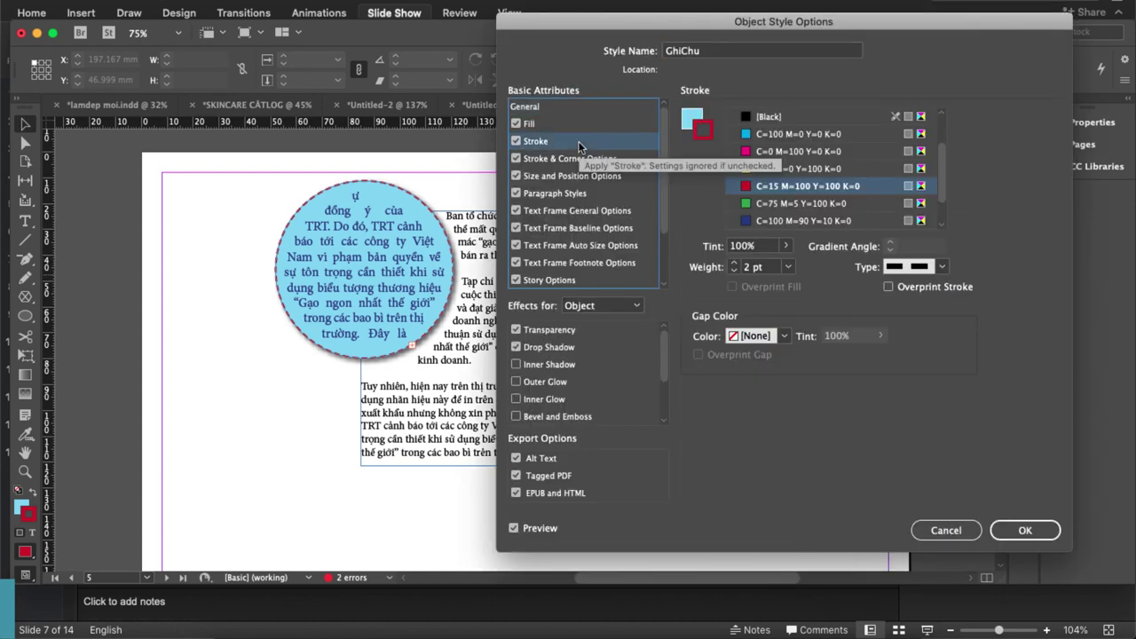
click(568, 127)
click(576, 161)
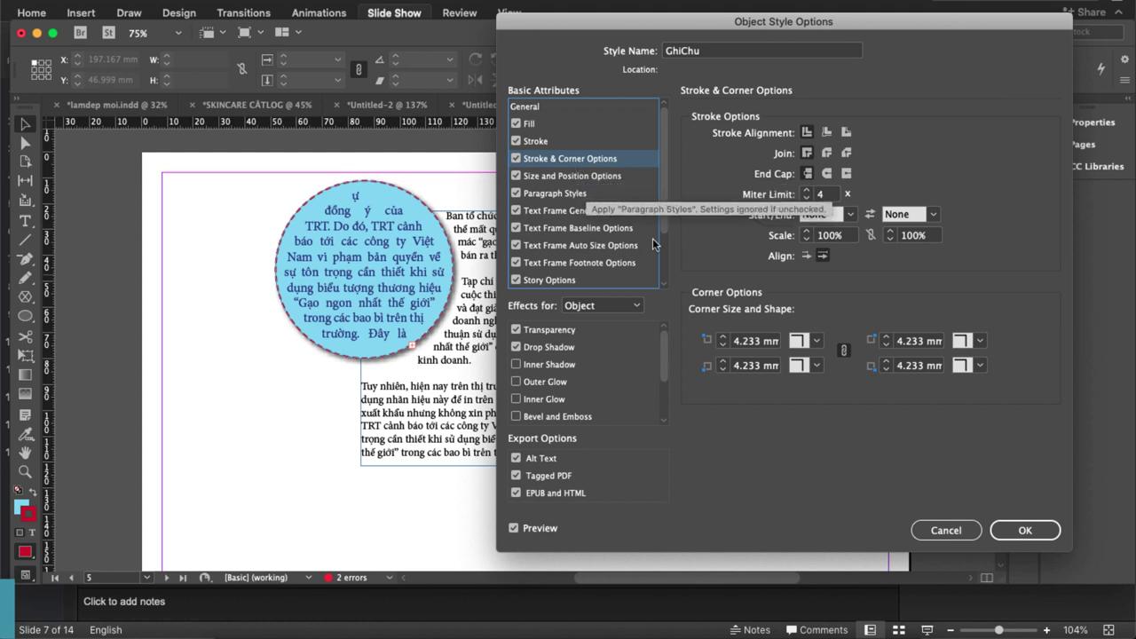
click(799, 341)
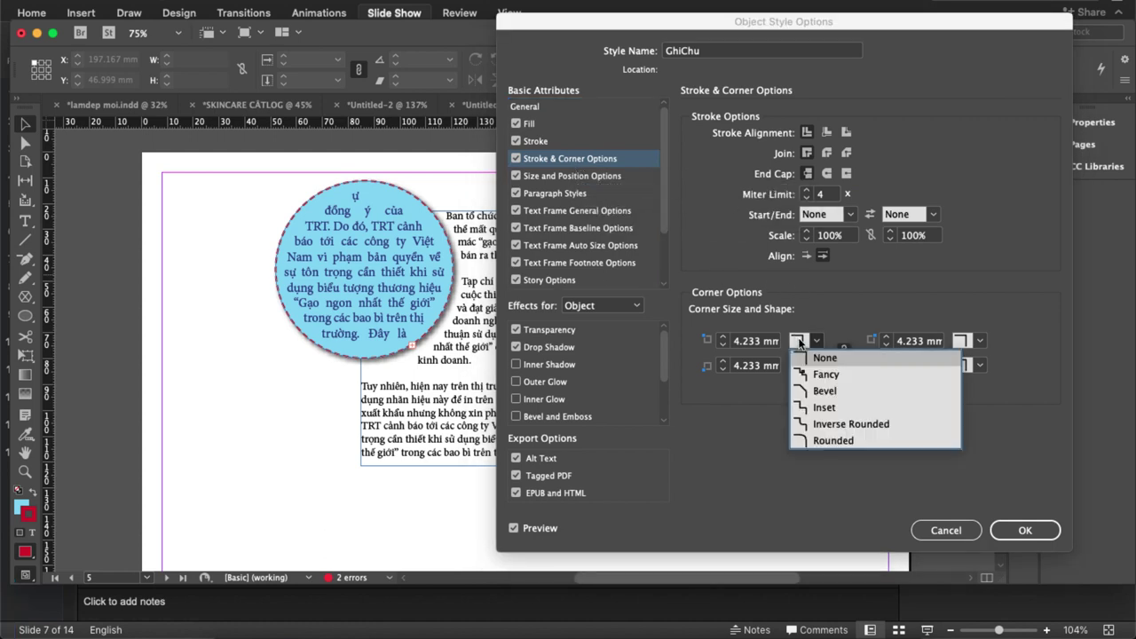
click(670, 213)
click(593, 196)
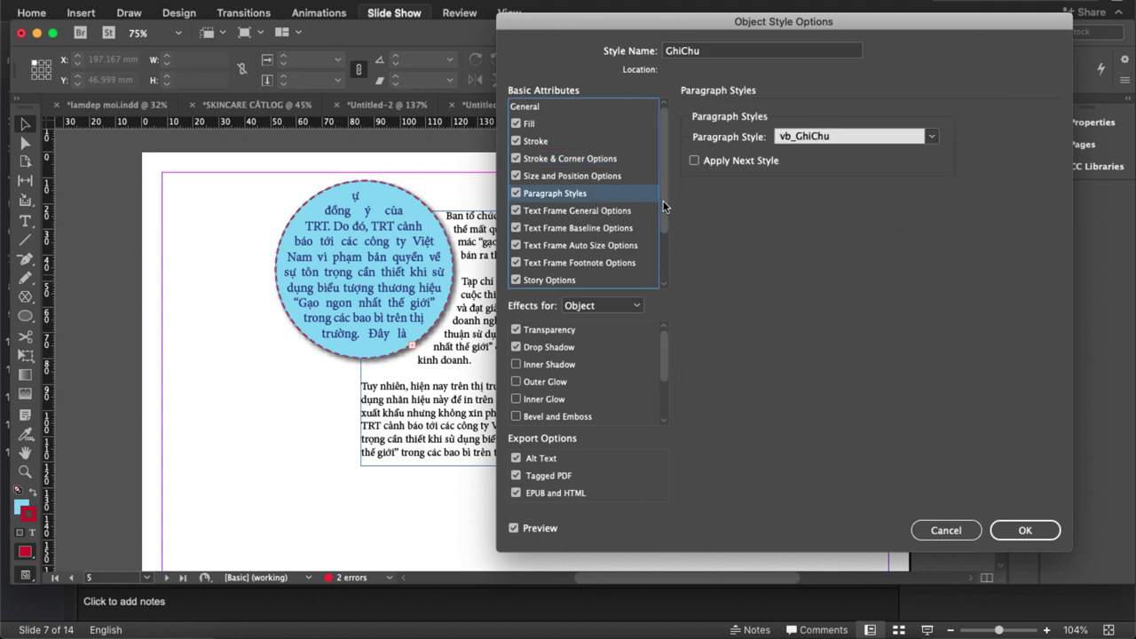
Review GhiChu's general text frame options, toggling Ignore Text Wrap on and back off, and its text wrap settings, and close the style options.
scroll(662, 205, down, 1)
click(599, 199)
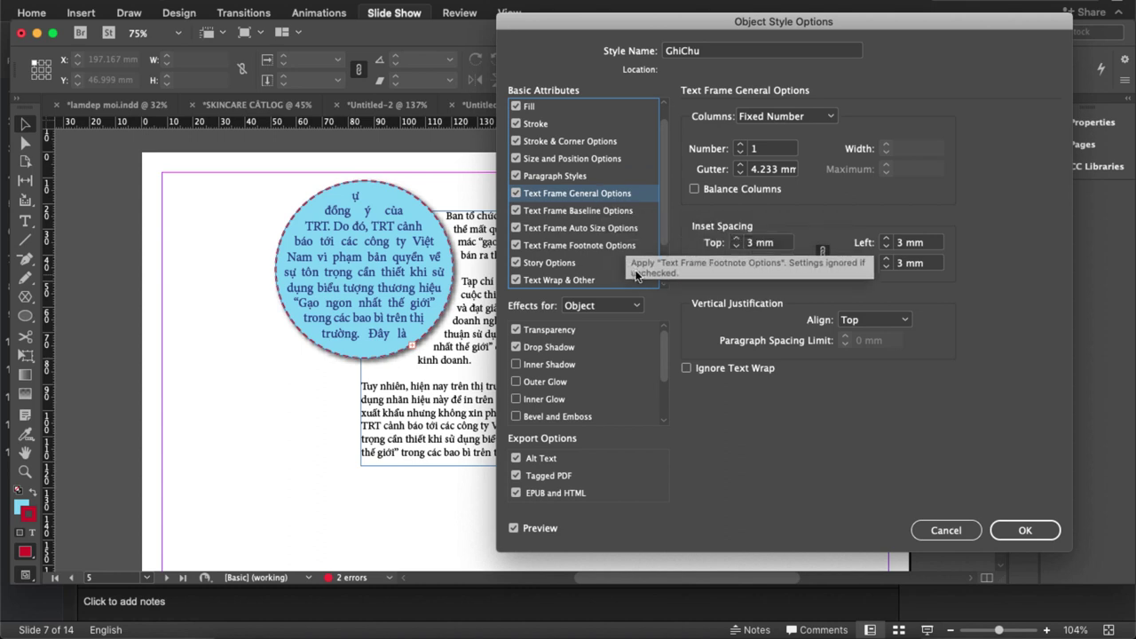
click(685, 369)
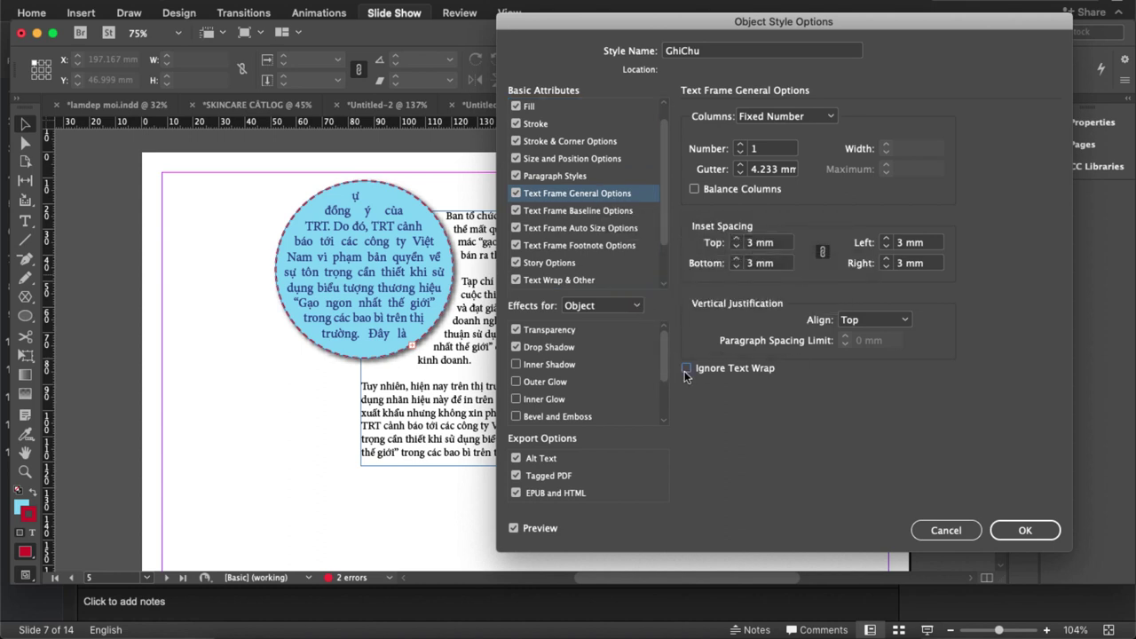
click(686, 369)
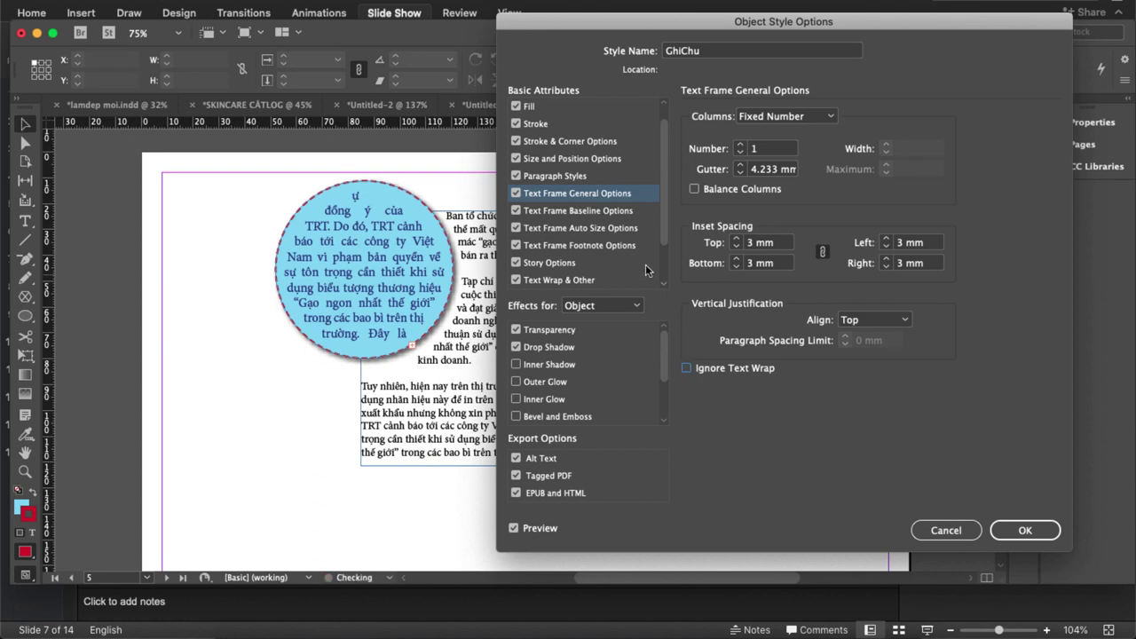
scroll(625, 249, down, 2)
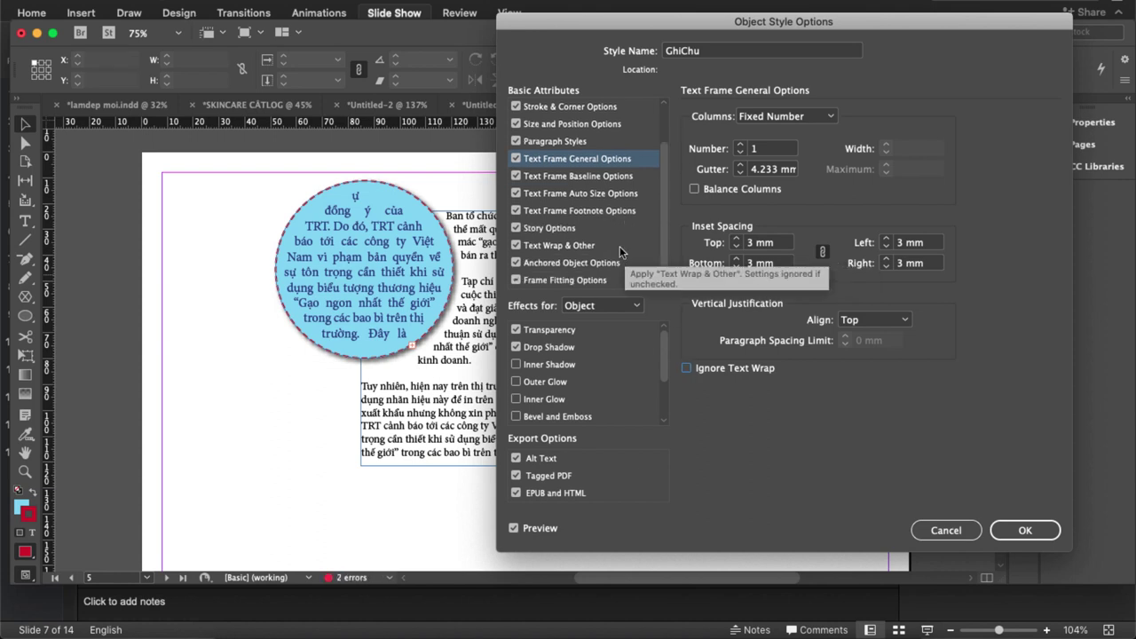
click(619, 246)
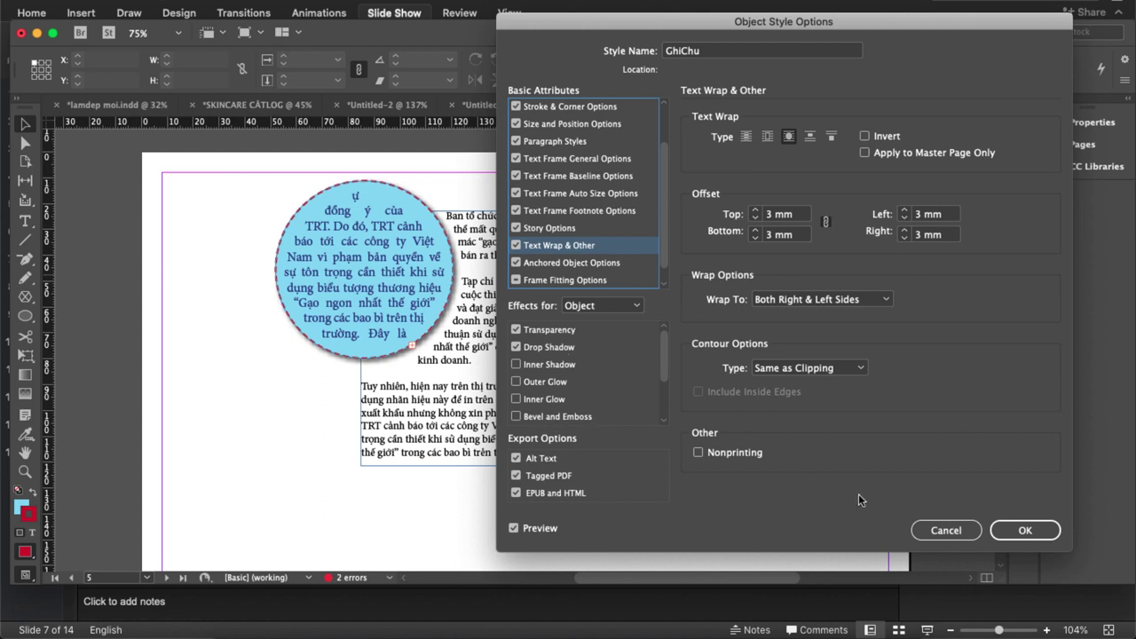
click(1022, 531)
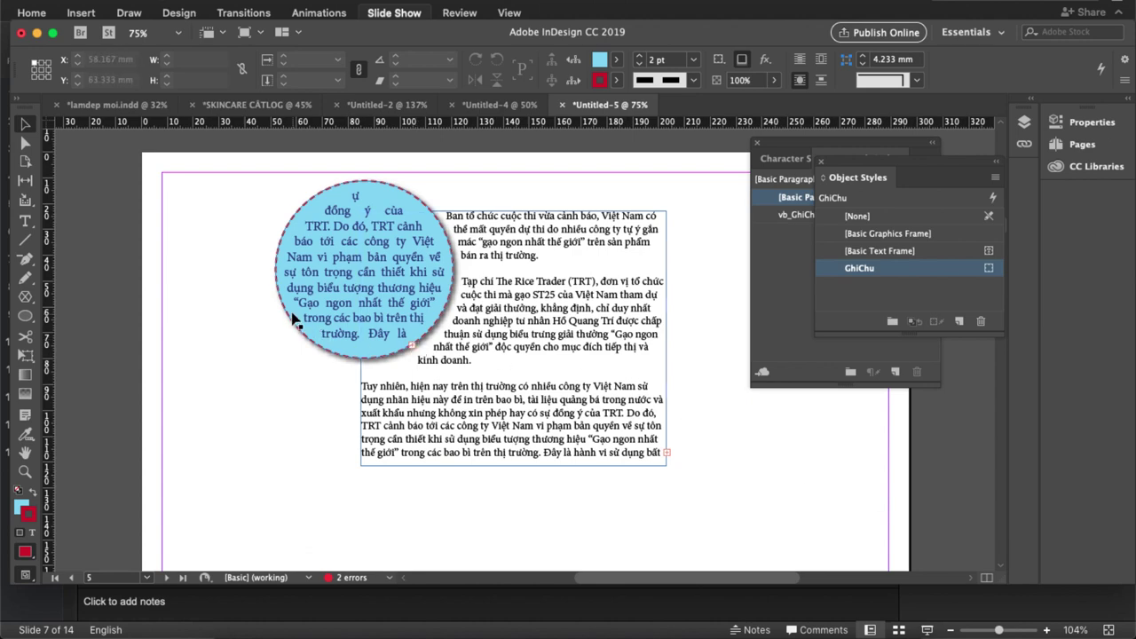